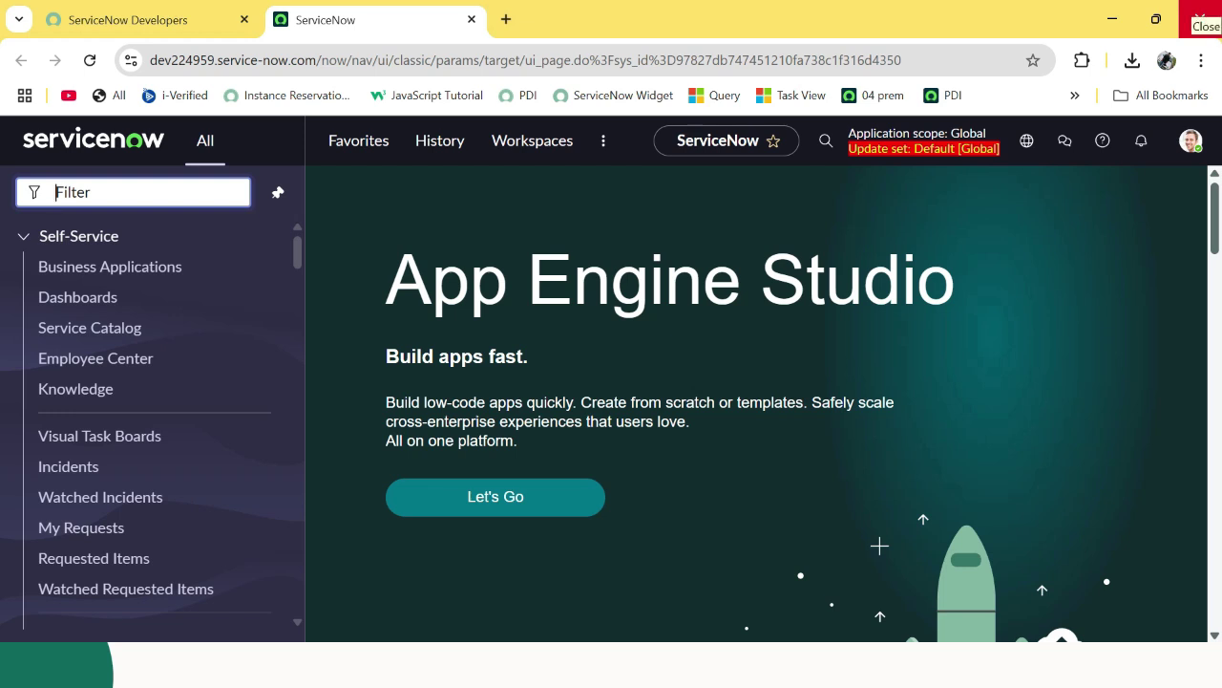
- Search the navigator for "email prop" and open the System Properties entry Email Properties in a new tab
text(email prop)
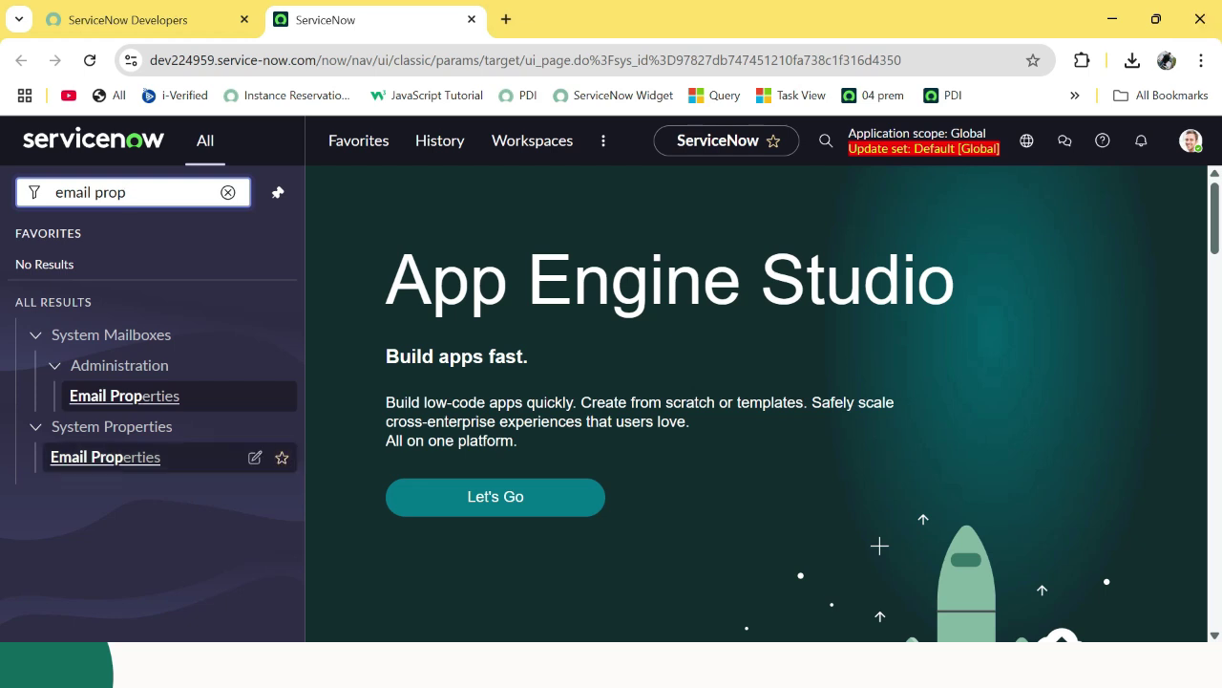
middle_click(105, 456)
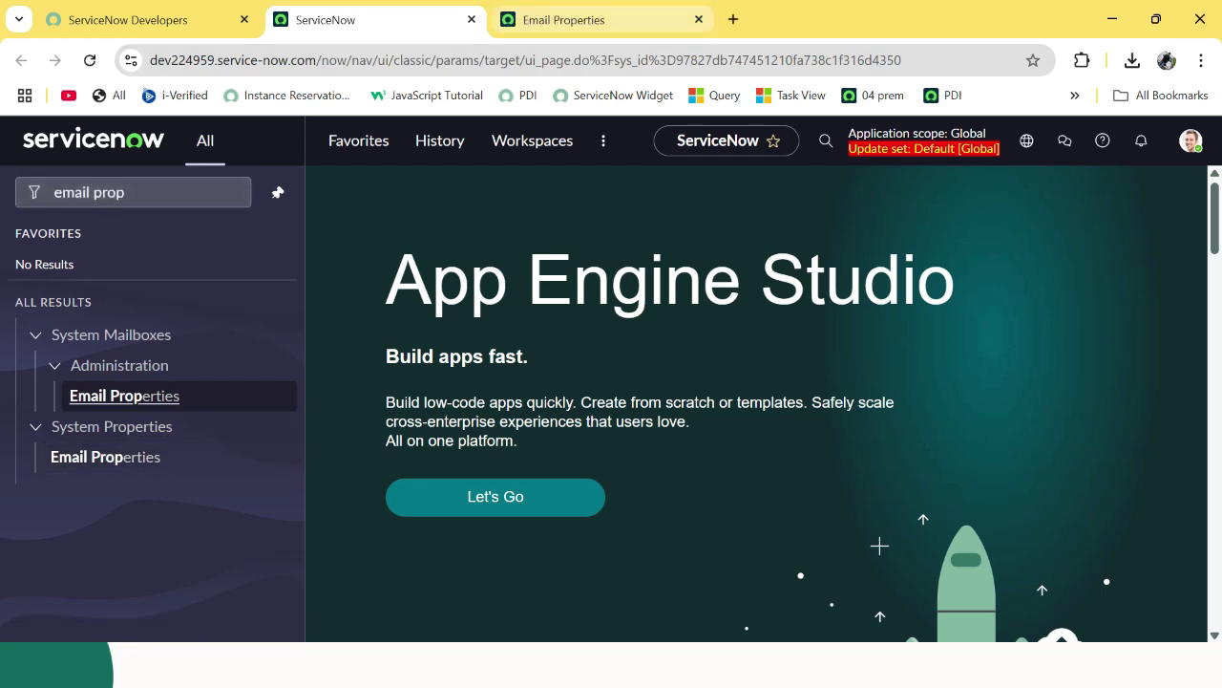
key(ctrl+Tab)
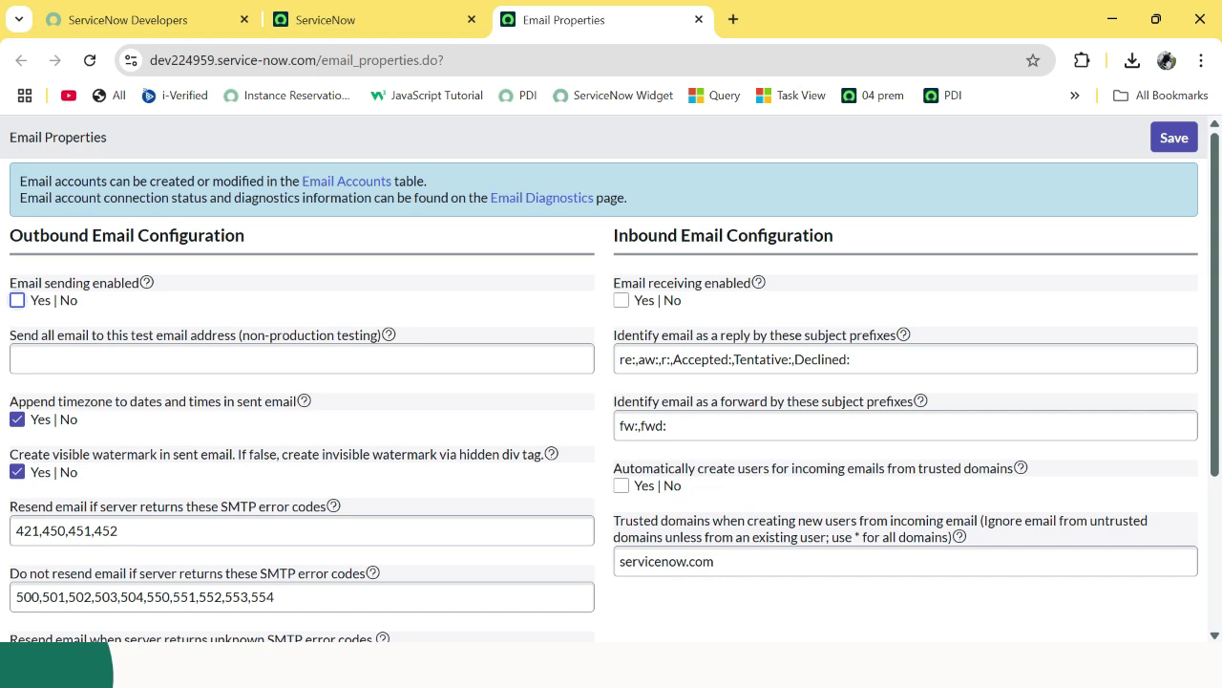
- Enable both email sending and email receiving in the email properties, and review the remaining outbound and inbound settings
click(17, 299)
click(620, 300)
scroll(302, 363, down, 3)
scroll(301, 363, down, 1)
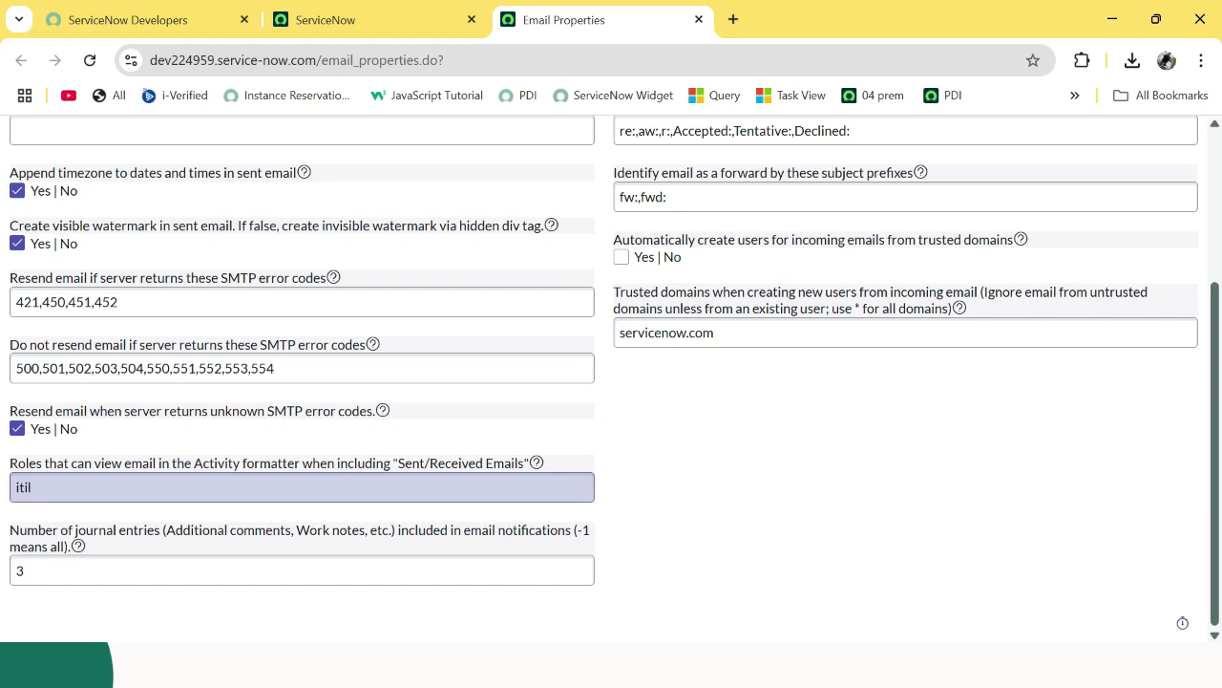
scroll(604, 379, up, 3)
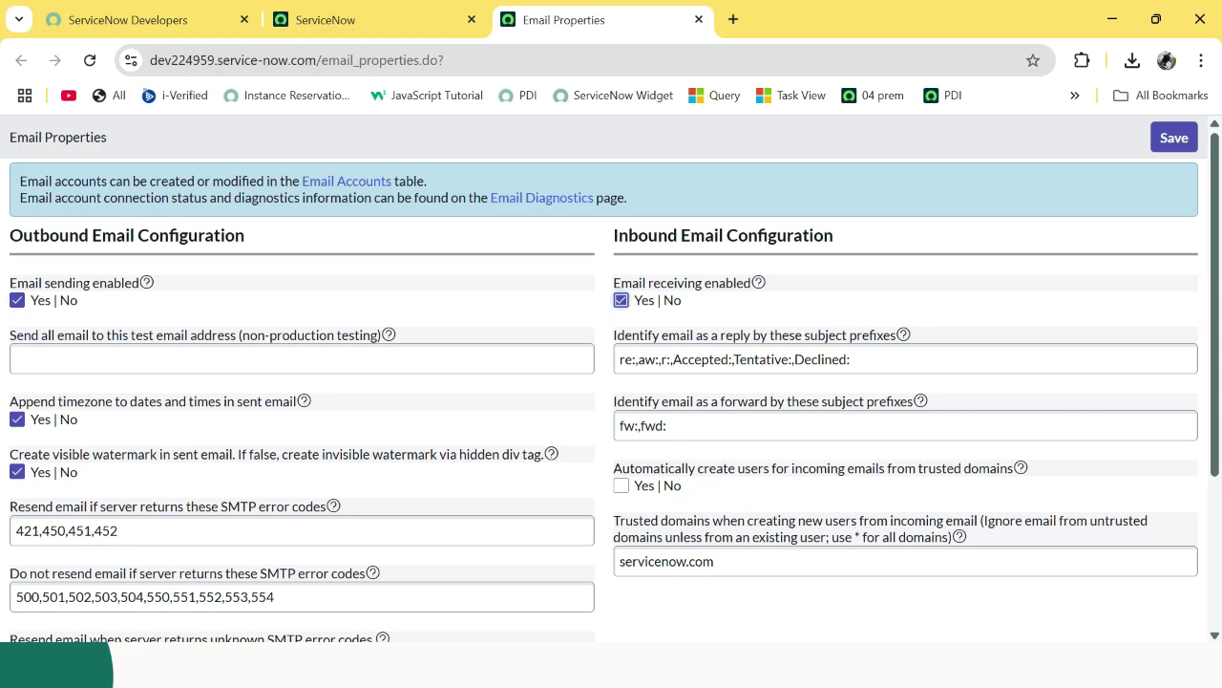
- Return to the main ServiceNow tab and filter the navigator for "system notification"
click(325, 19)
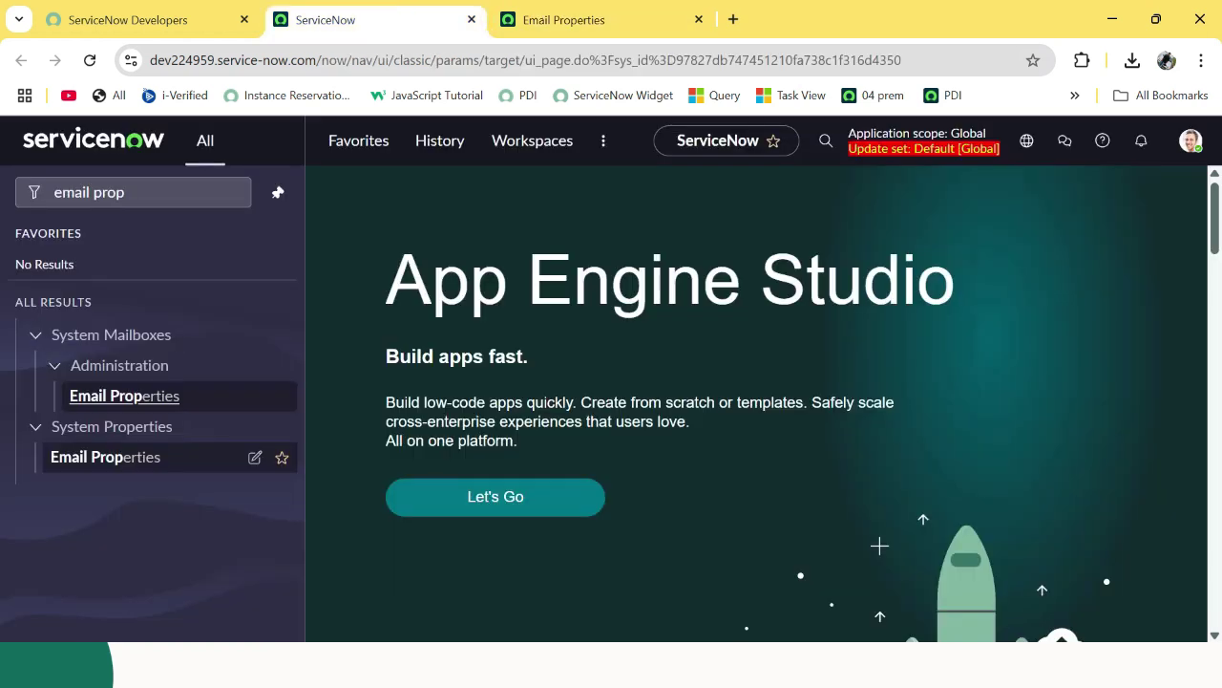
click(234, 192)
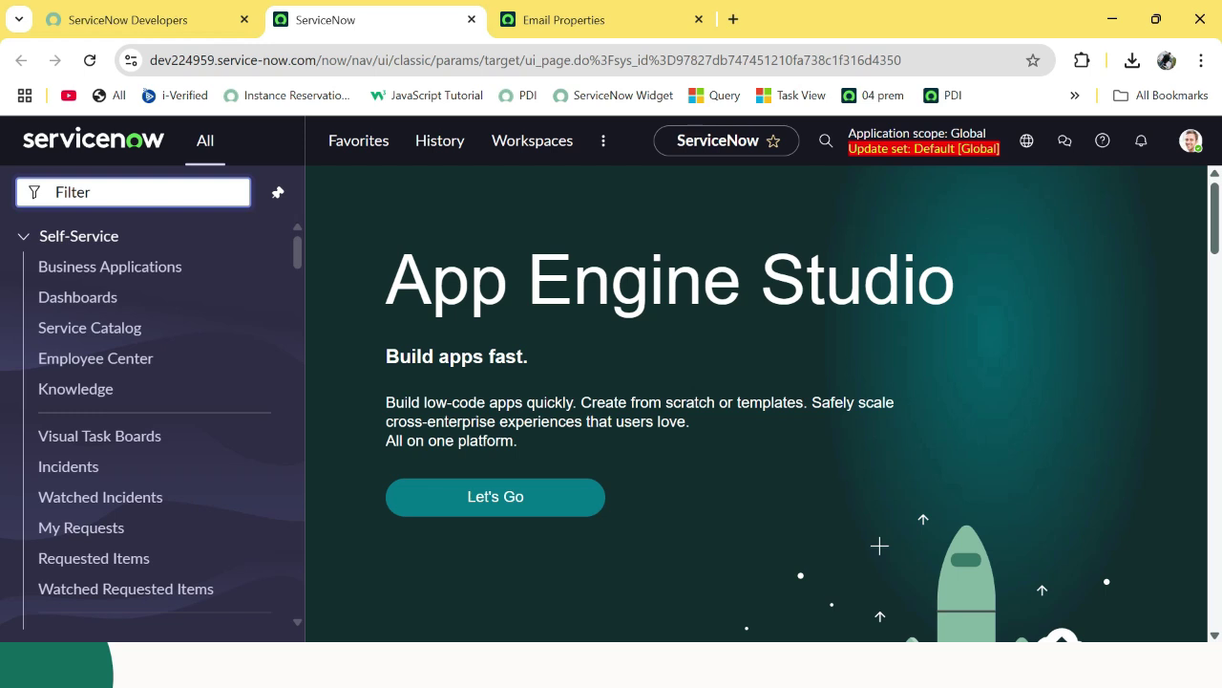
text(system )
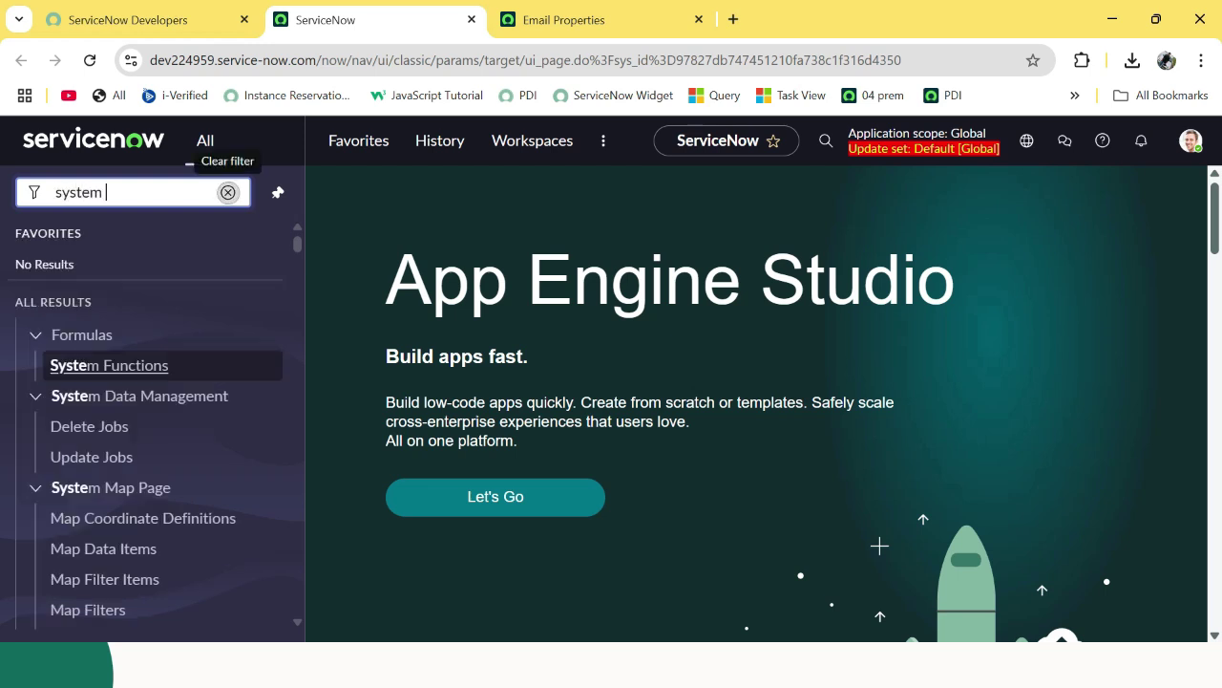
text(notificat)
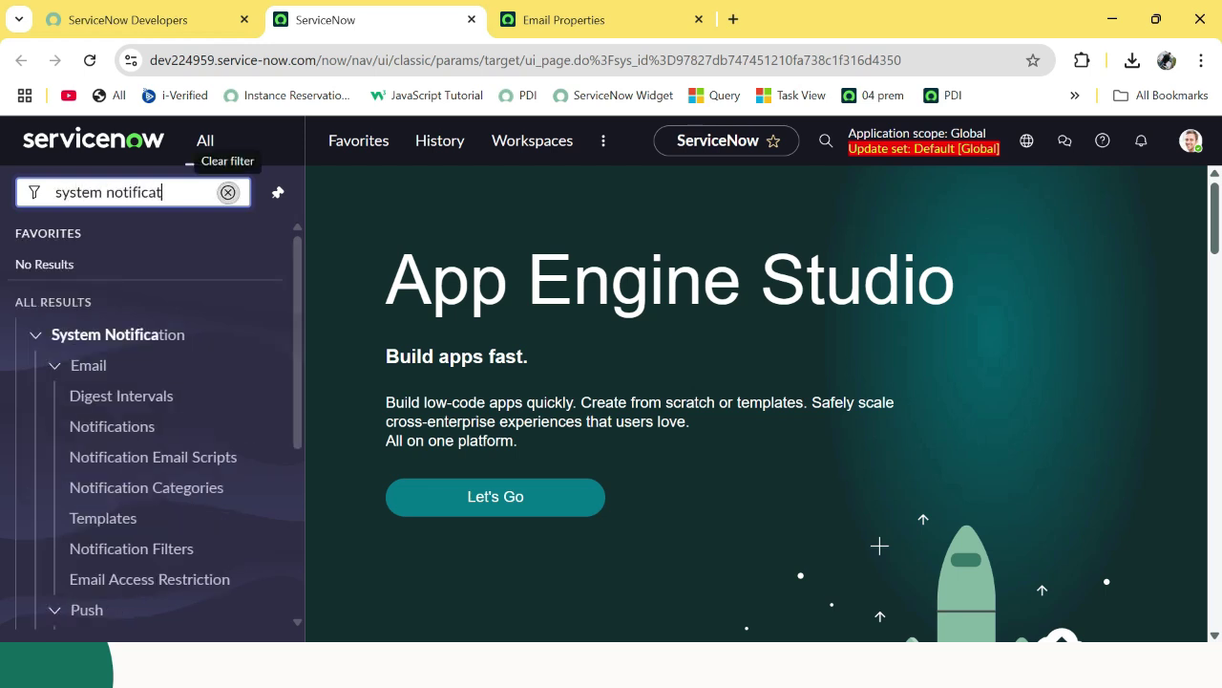
text(ion)
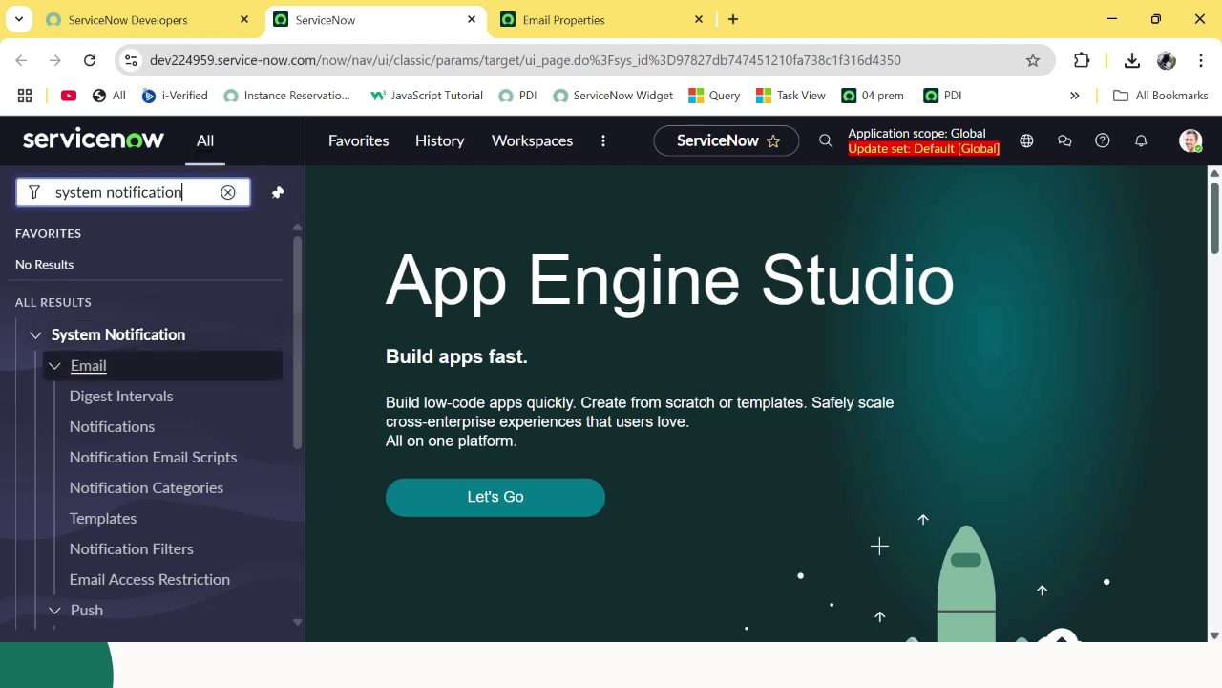
- Review the Email, Push and Provider groups under System Notification by collapsing and re-expanding them
click(88, 365)
key(Down)
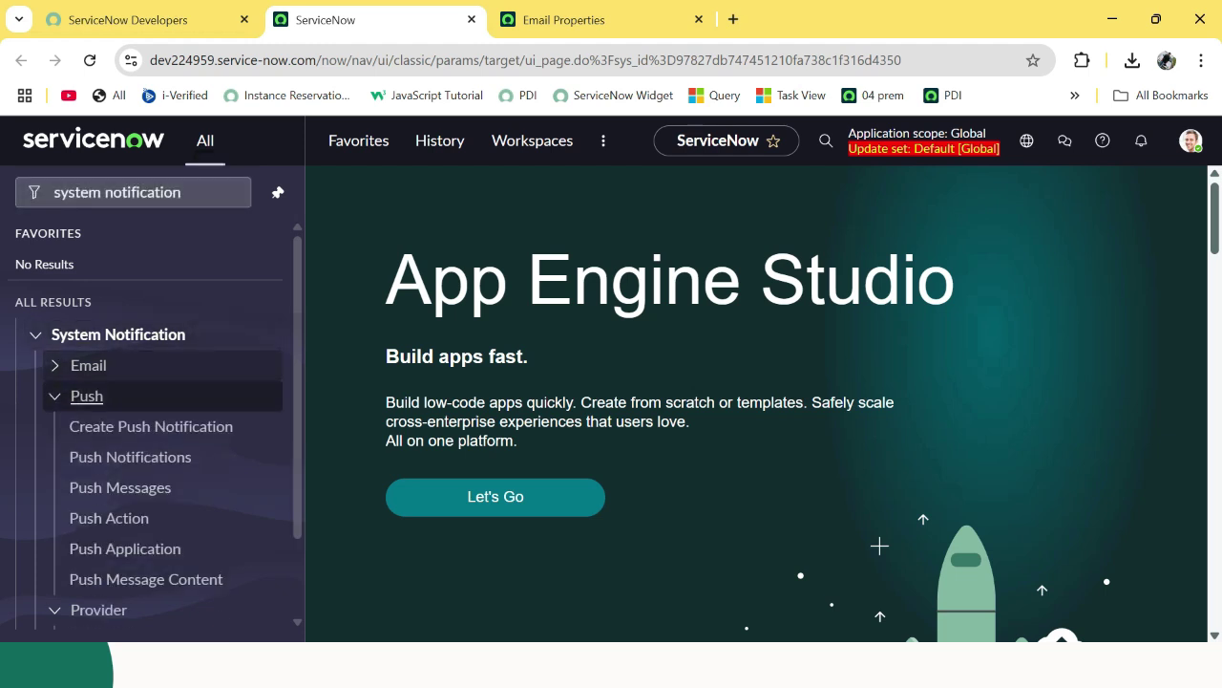
key(Left)
key(Down)
key(Up)
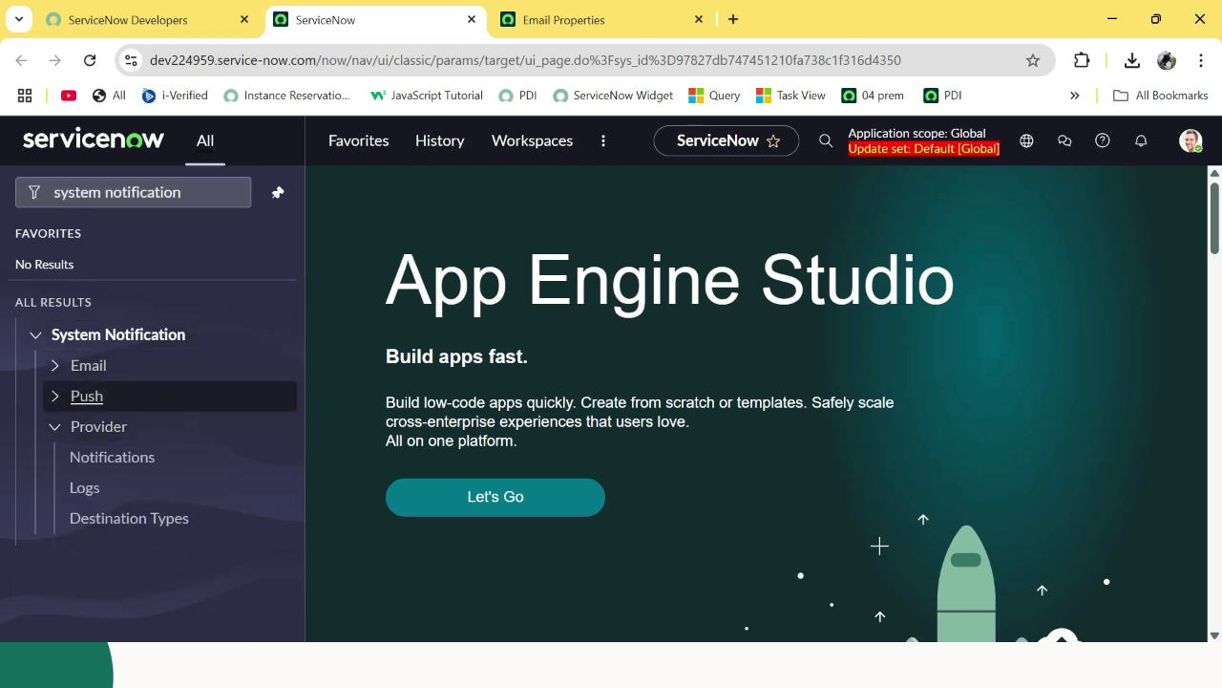
key(Right)
key(Up)
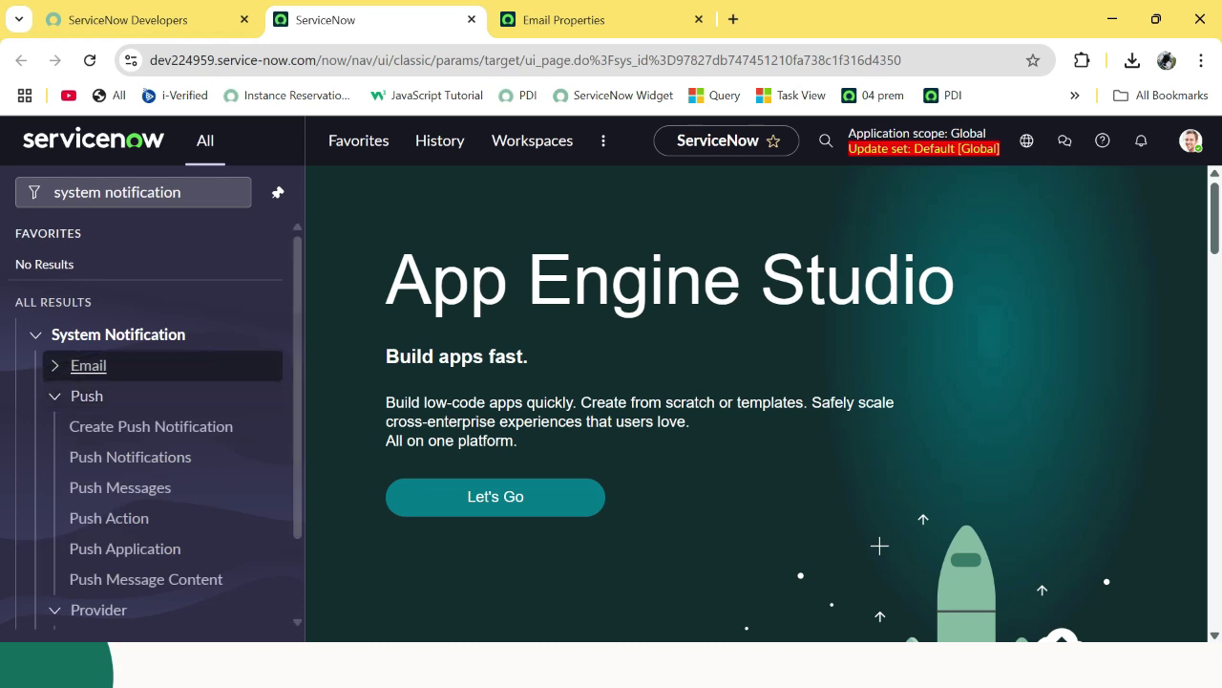
key(Right)
key(Down)
key(Up)
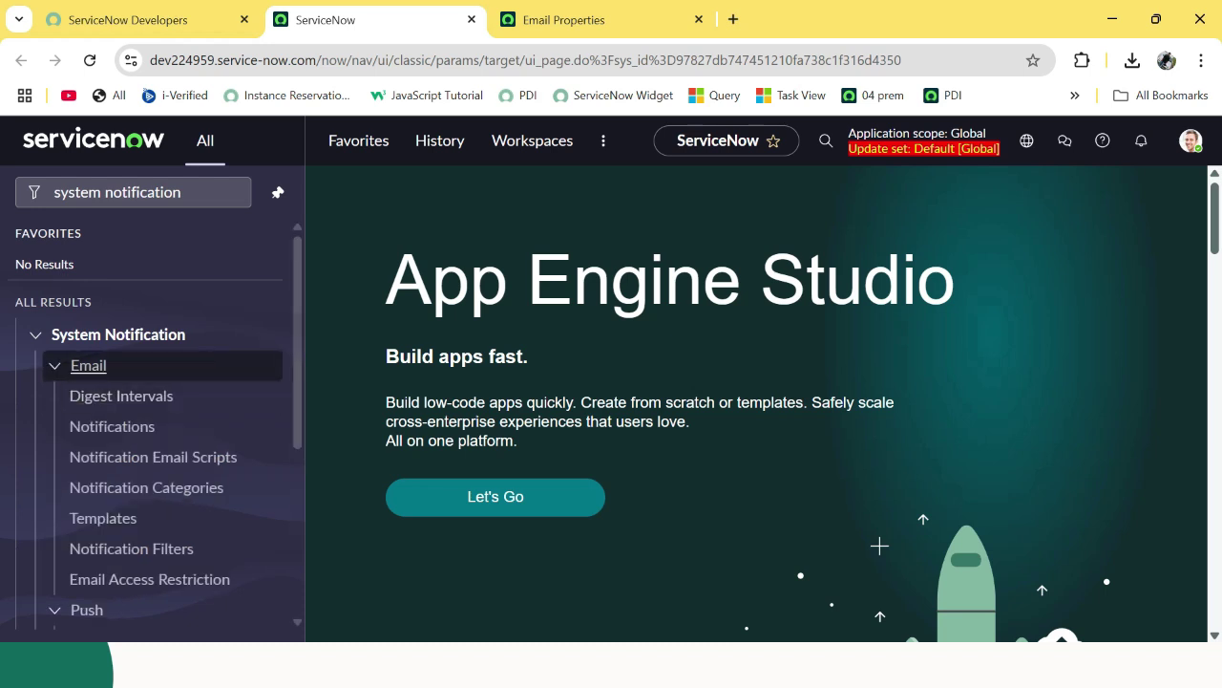
- Look through the modules in the Email group of System Notification, starting from Digest Intervals
key(Down)
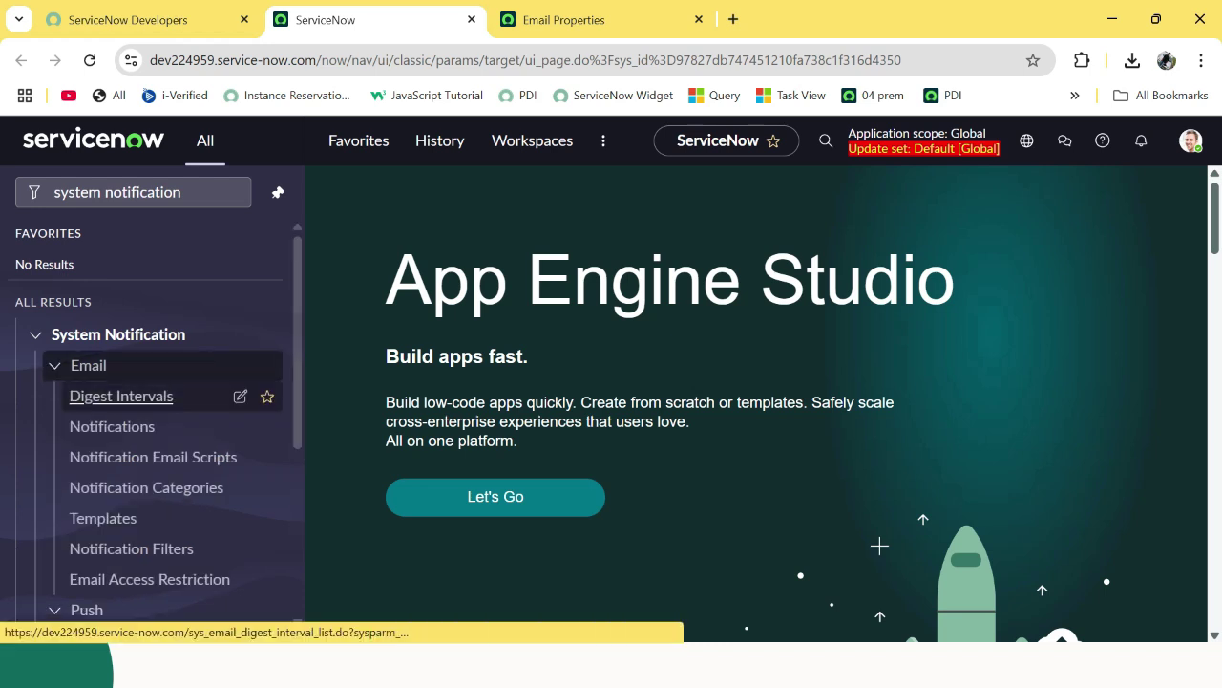
key(Down)
key(Down)
key(Down)
key(Up)
key(Up)
key(Down)
key(Down)
key(Down)
key(Down)
key(Up)
key(Up)
key(Up)
key(Up)
key(Down)
key(Down)
key(Down)
key(Down)
key(Down)
key(Up)
key(Up)
key(Up)
key(Up)
key(Up)
key(Up)
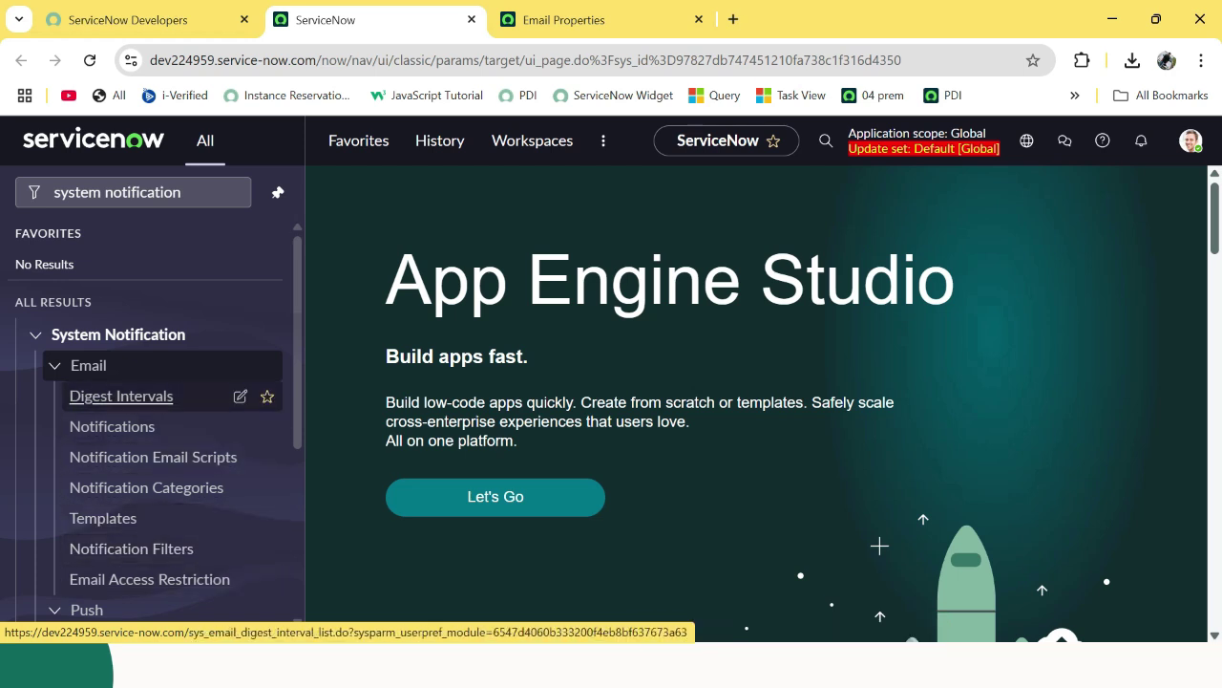
- Open the Email group's Notifications list in a new tab and start a new notification record
key(Down)
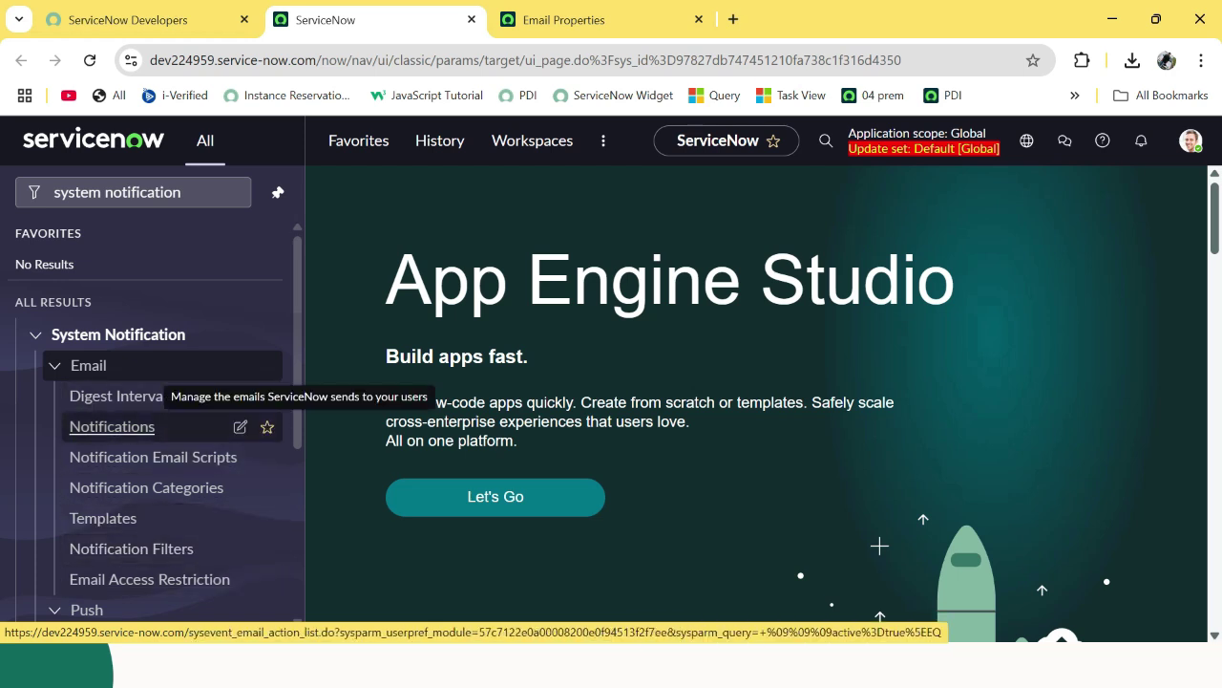
ctrl+click(112, 426)
click(827, 19)
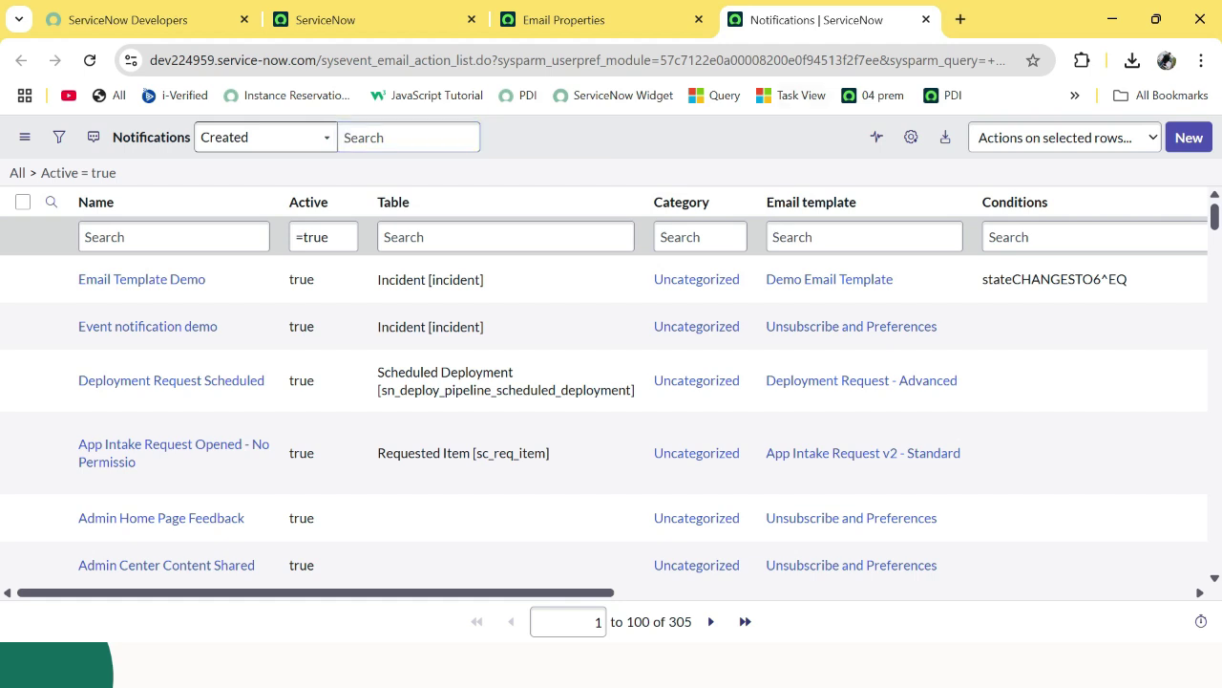
click(1189, 138)
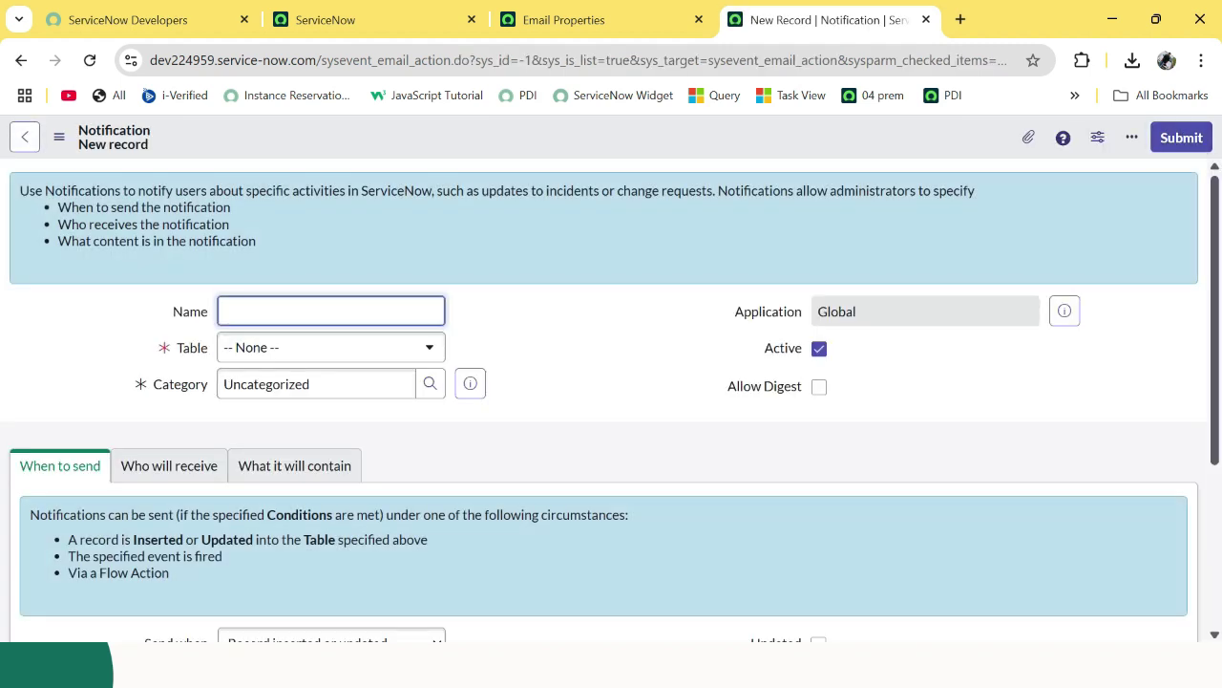
- Name the new notification "Demo notification" and set its table to Incident [incident]
scroll(604, 399, down, 1)
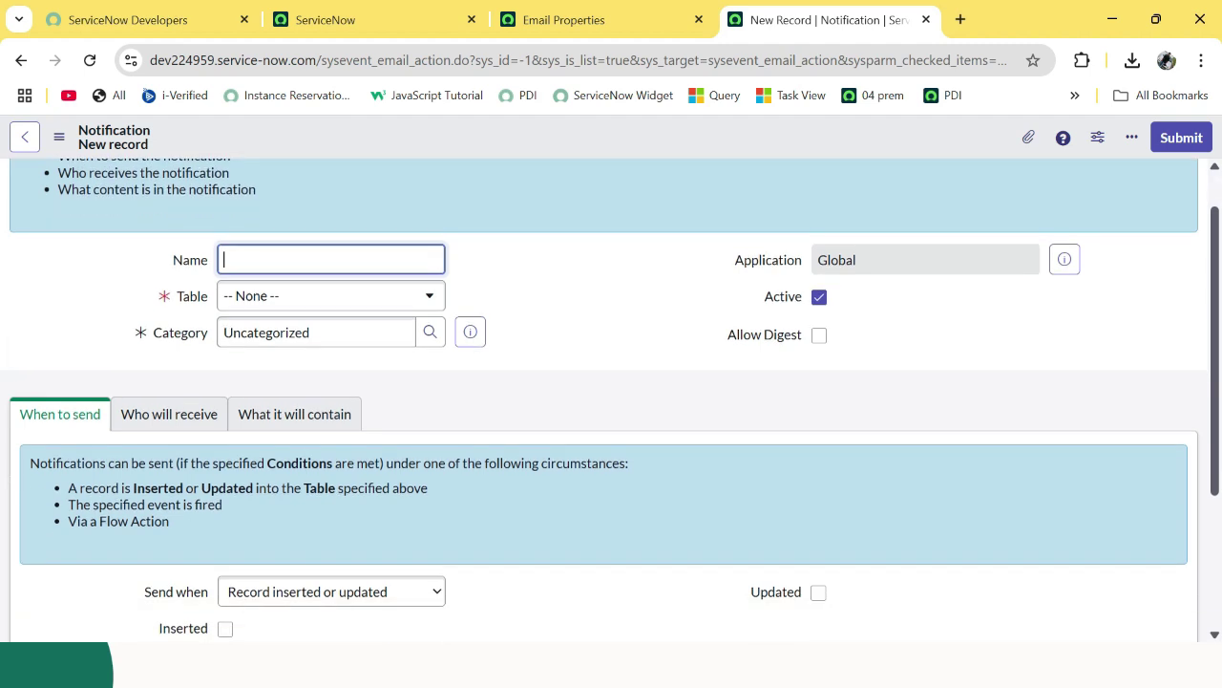
scroll(611, 399, down, 2)
scroll(612, 399, up, 3)
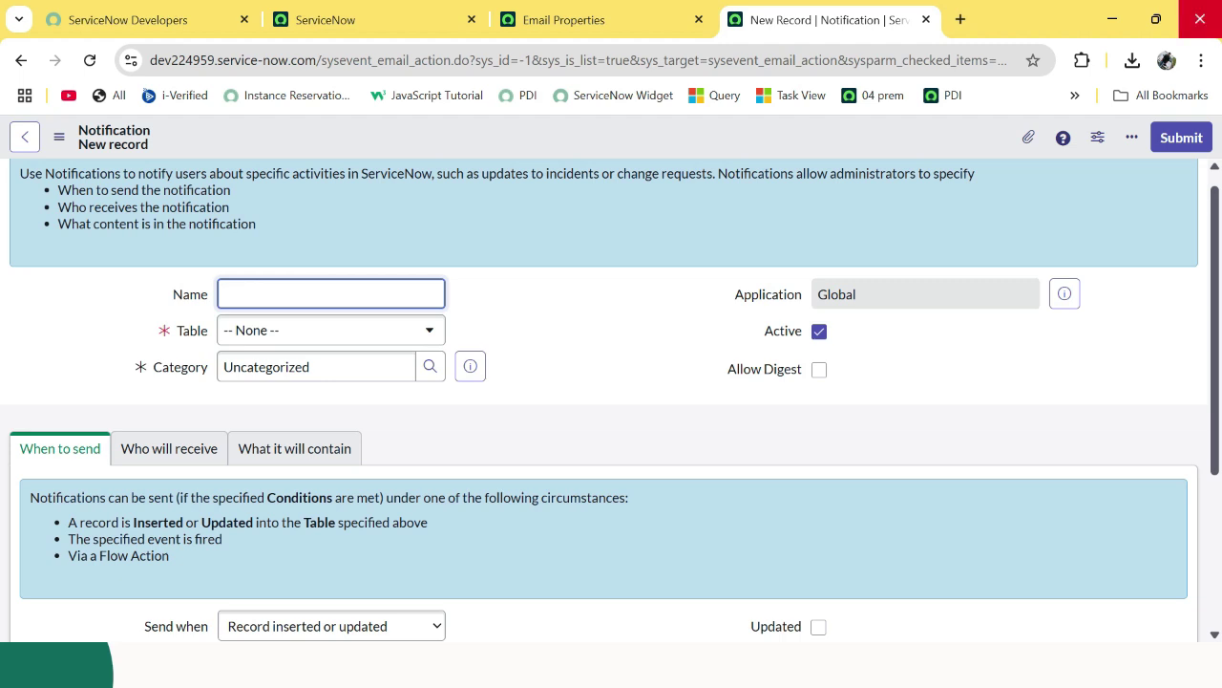
text(Den)
key(BackSpace)
text(mo)
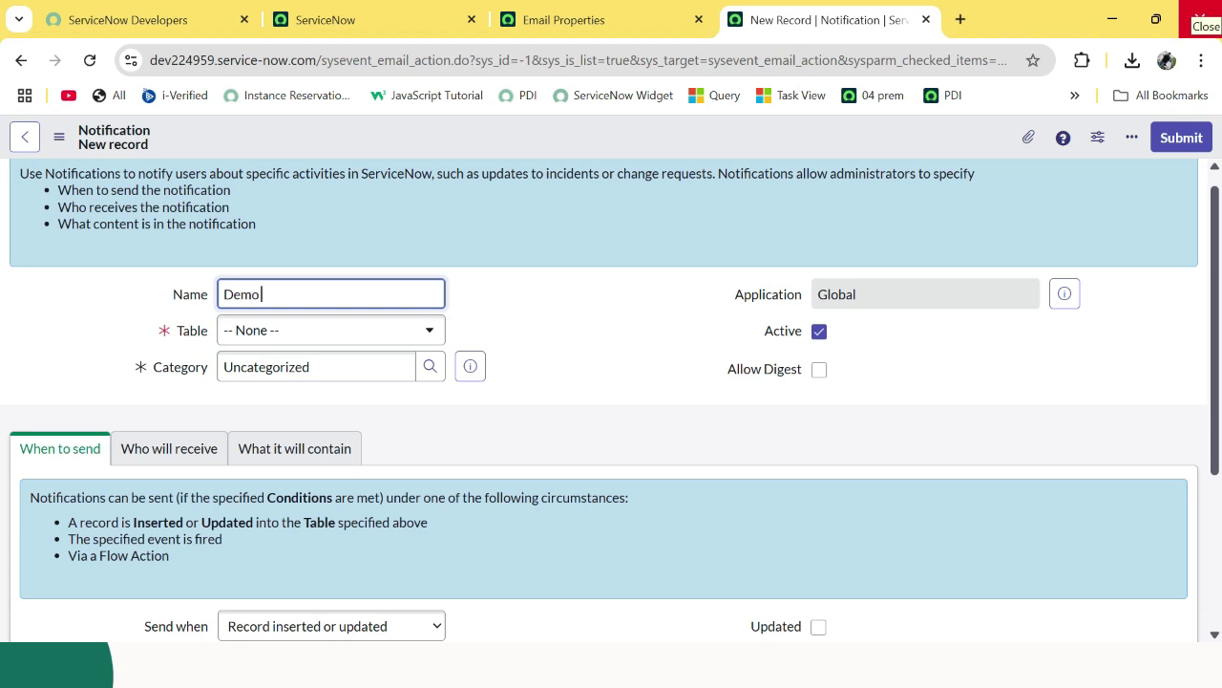
text( notification)
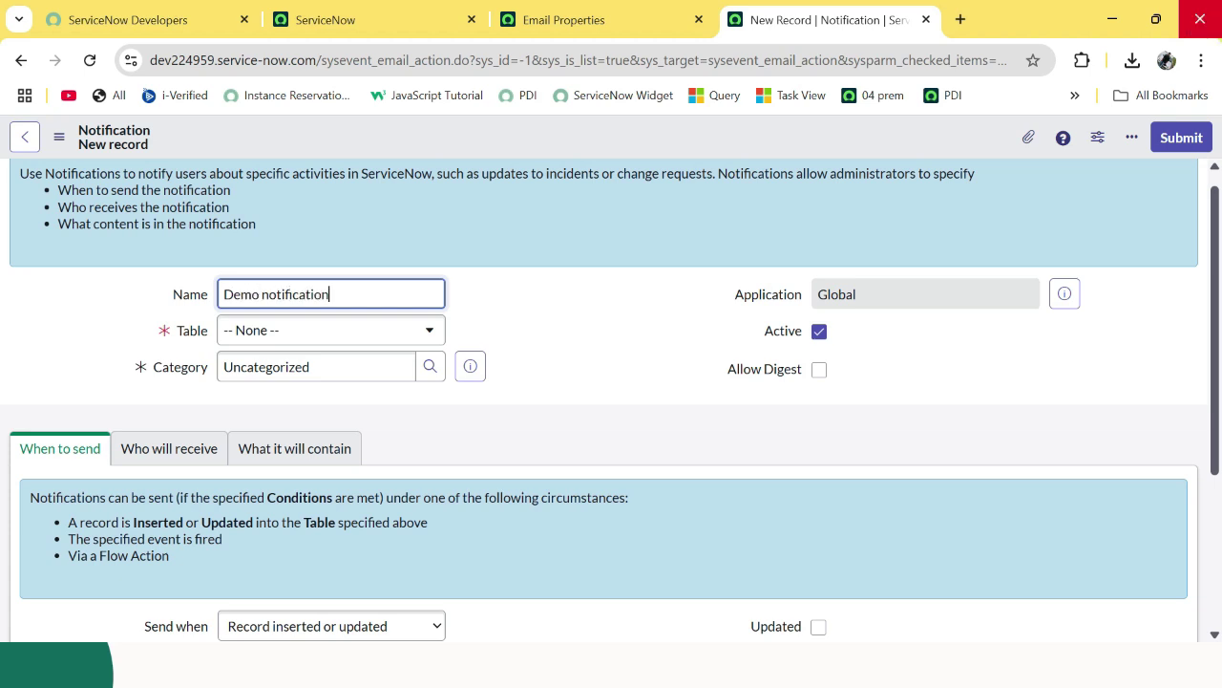
key(Tab)
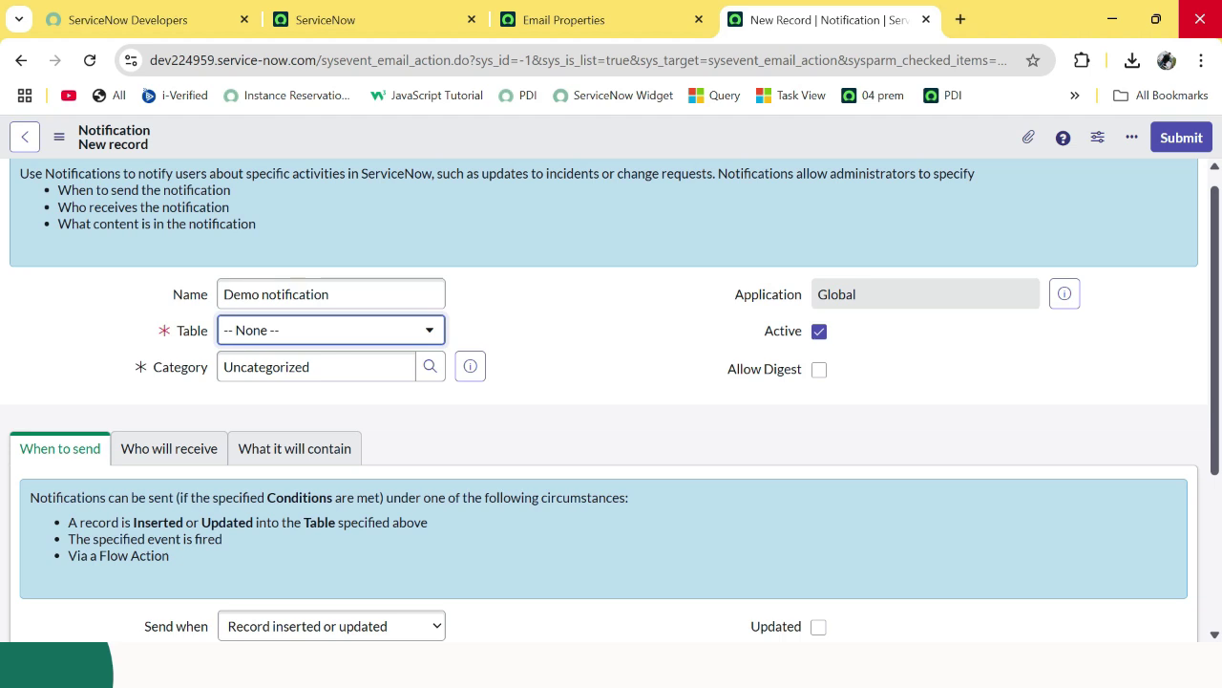
text(incident)
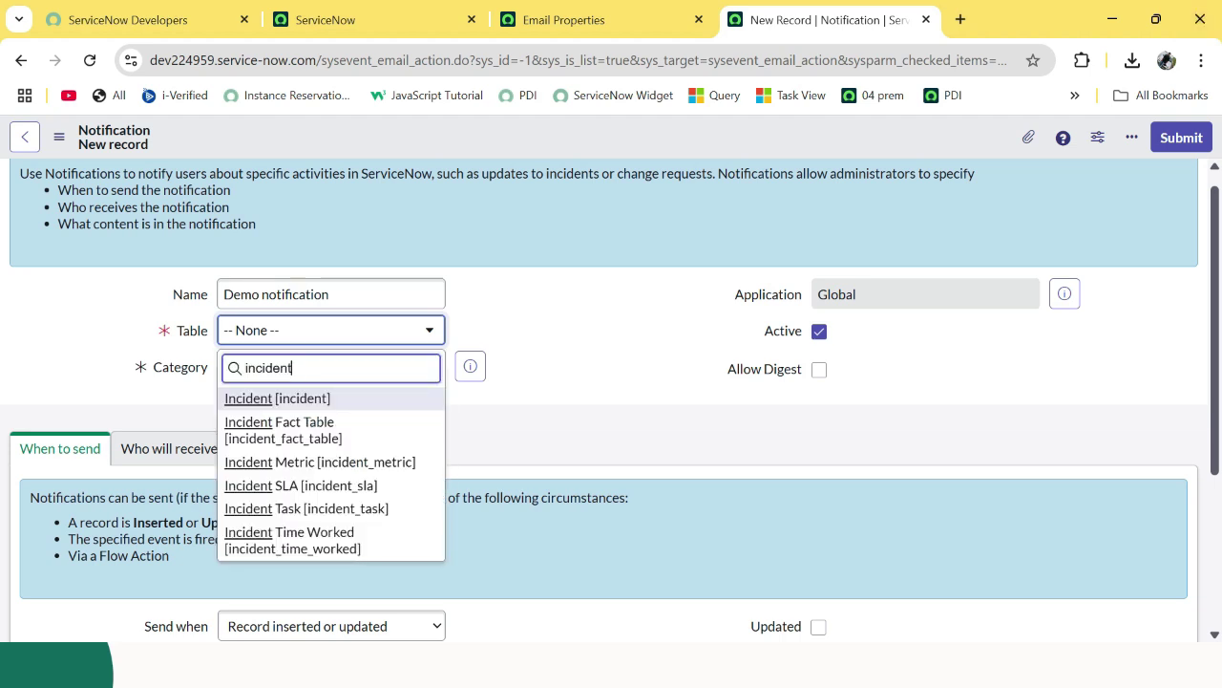
key(Return)
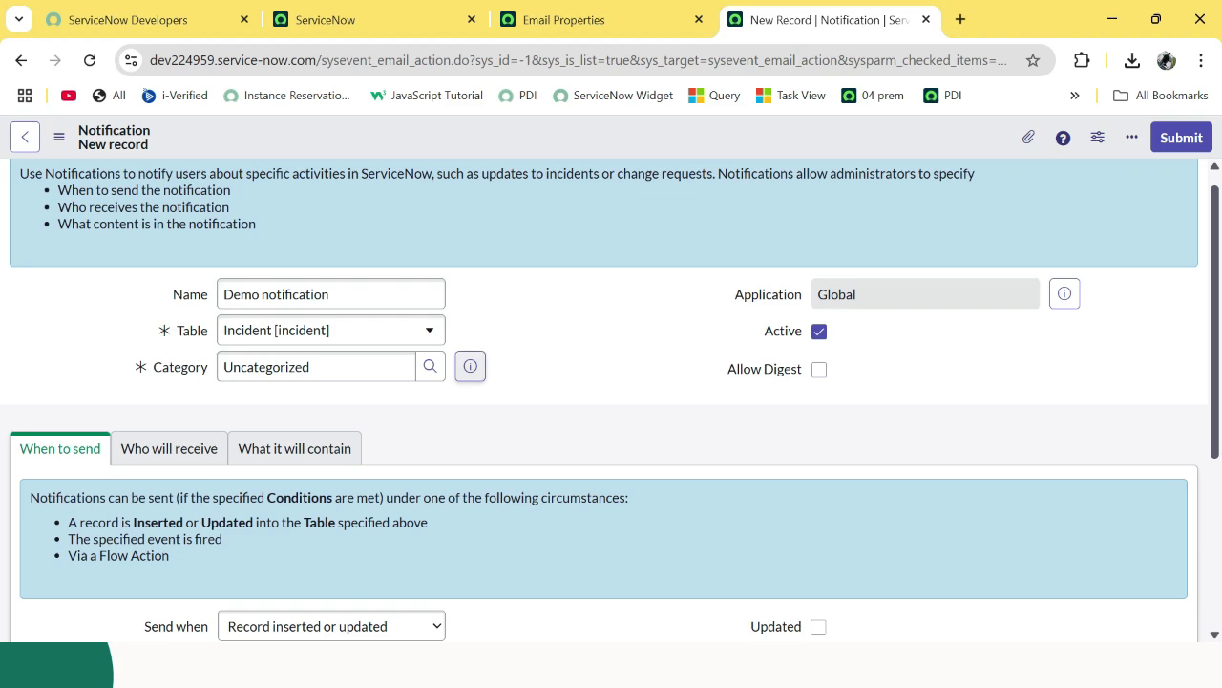
- View the selectable notification categories and revisit the System Notification modules in the main ServiceNow tab
click(430, 366)
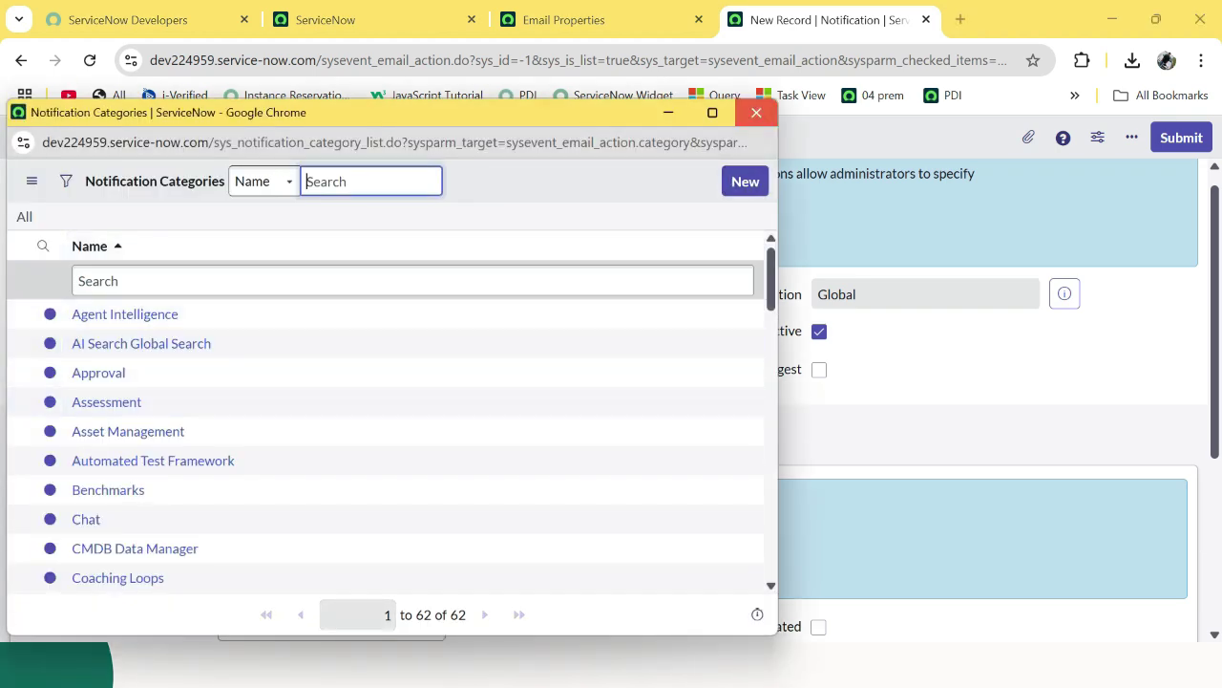
click(756, 112)
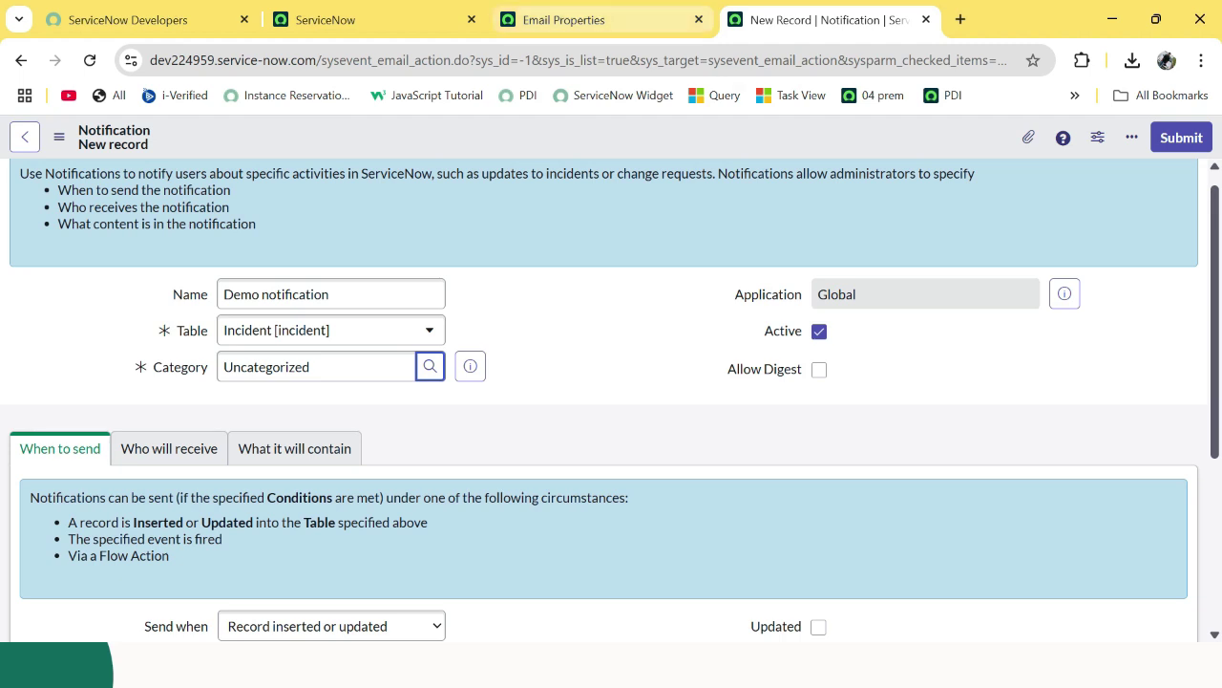
click(563, 20)
click(373, 19)
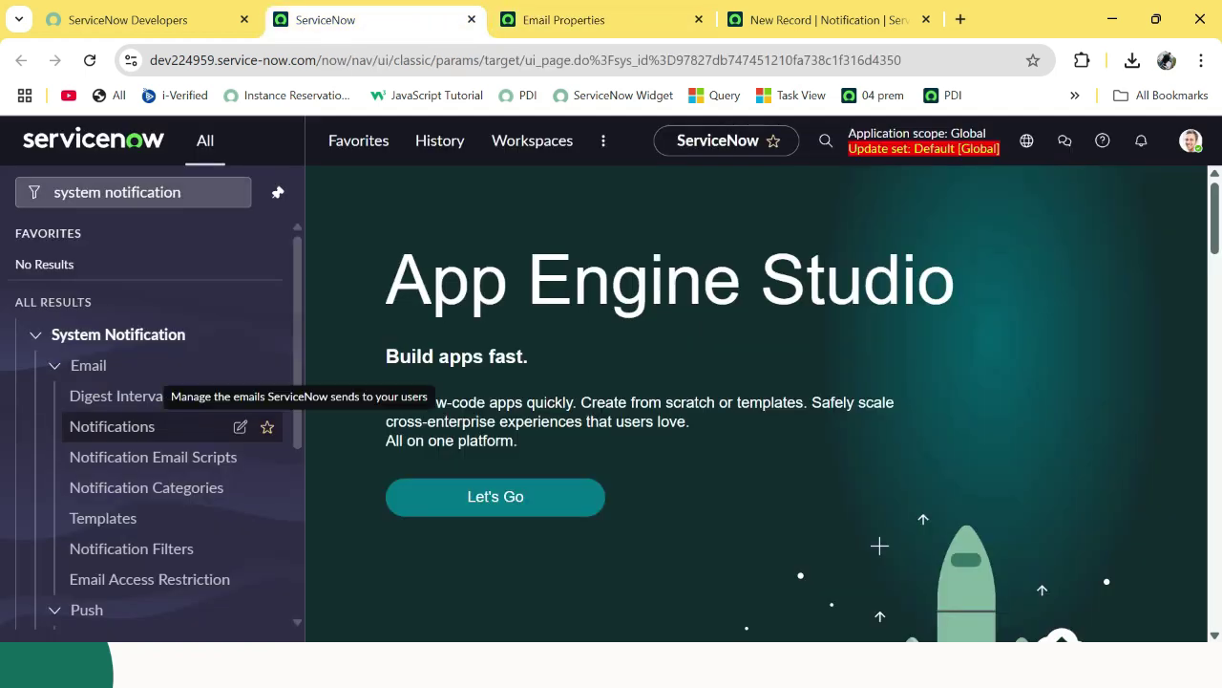
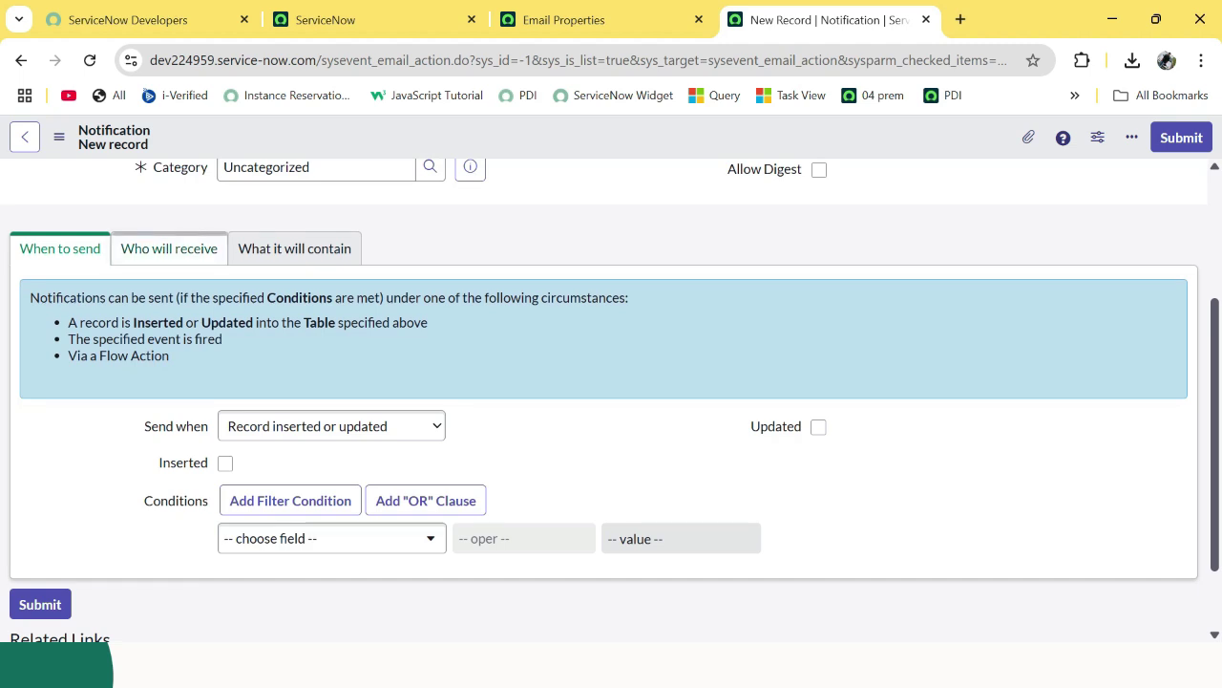
- Review the Send when options for the notification and enable both Inserted and Updated for Record inserted or updated
click(59, 248)
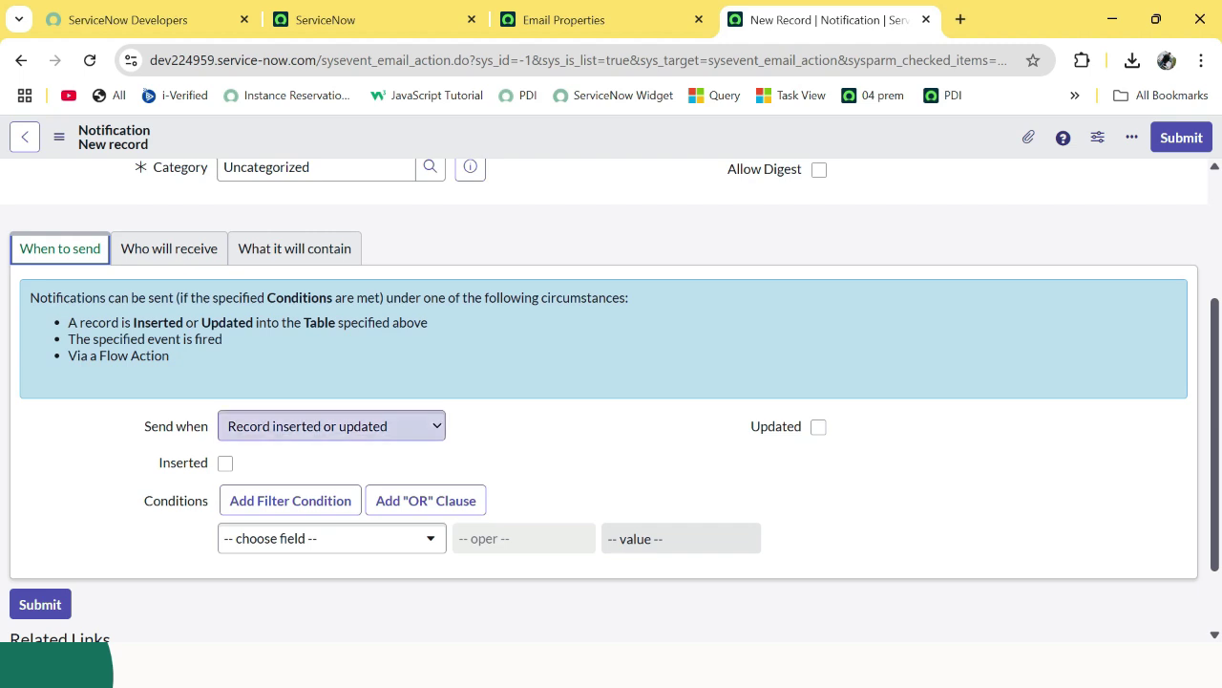
click(331, 426)
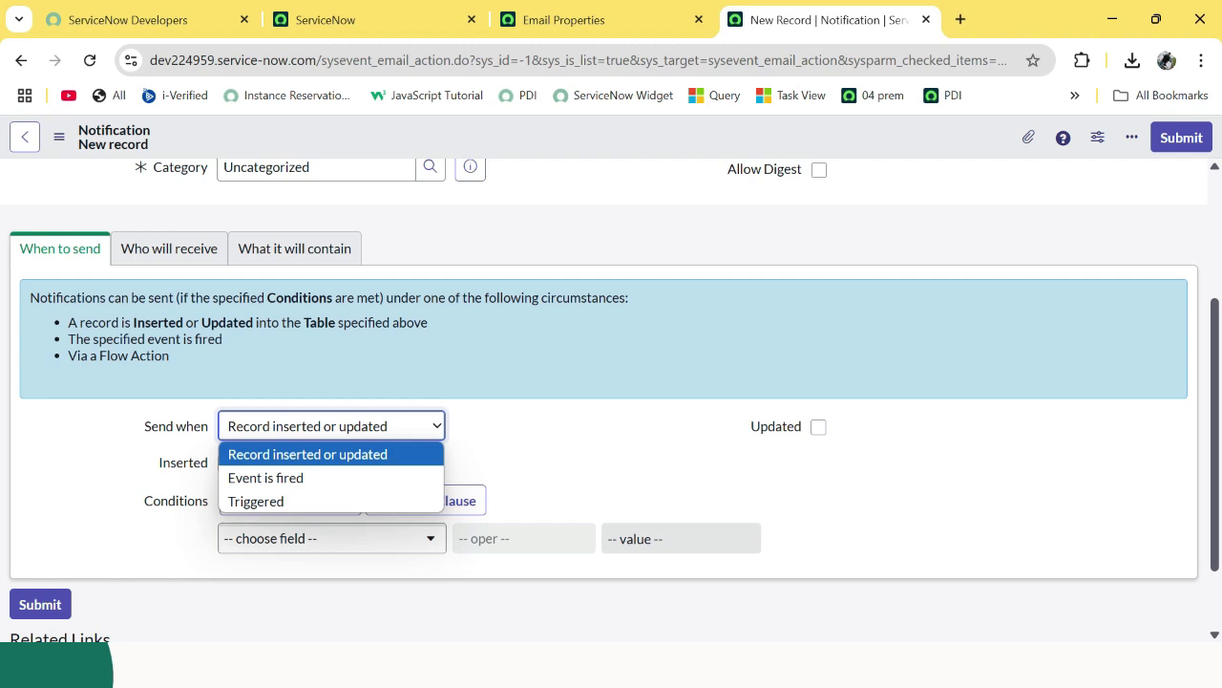
key(Escape)
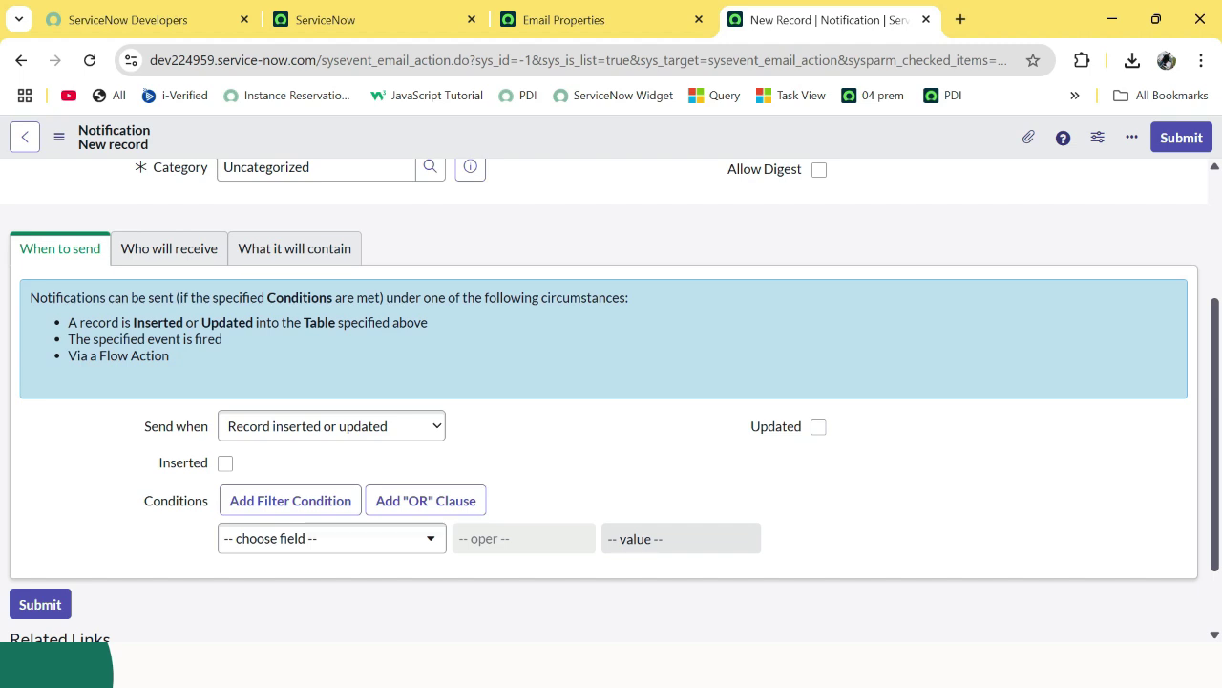
click(225, 463)
click(819, 427)
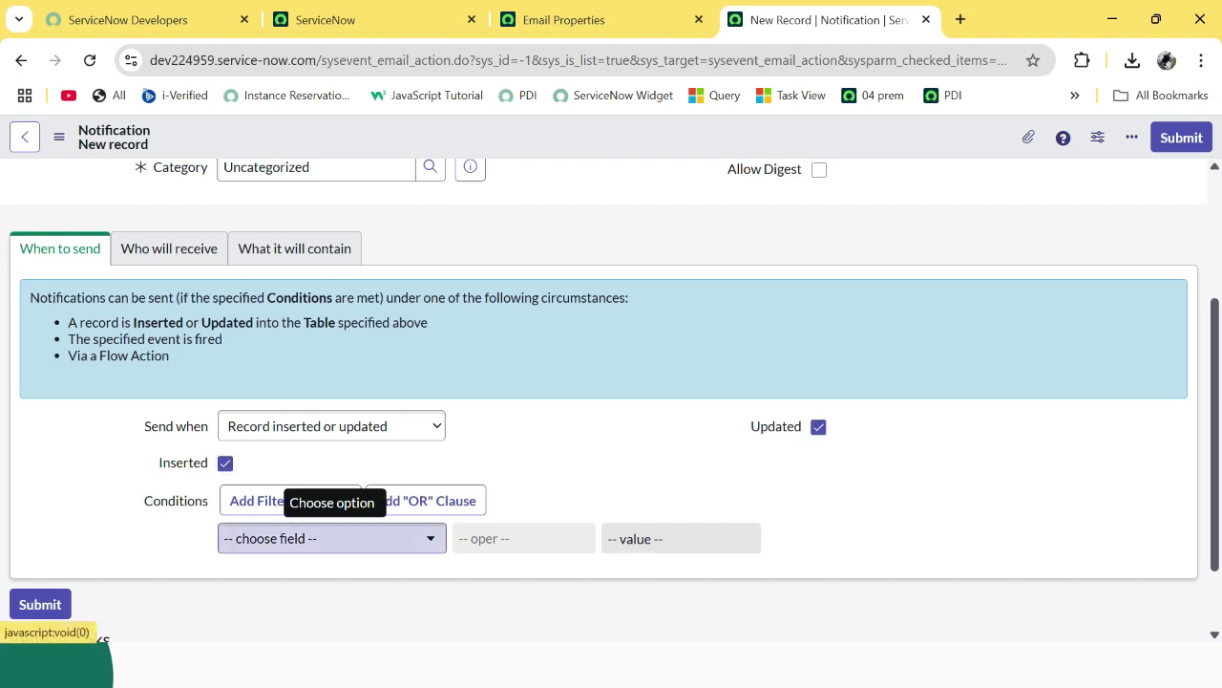
- Try a filter condition on State(state) with the operator "changes to" and remove it from the notification
click(325, 538)
scroll(325, 421, down, 1)
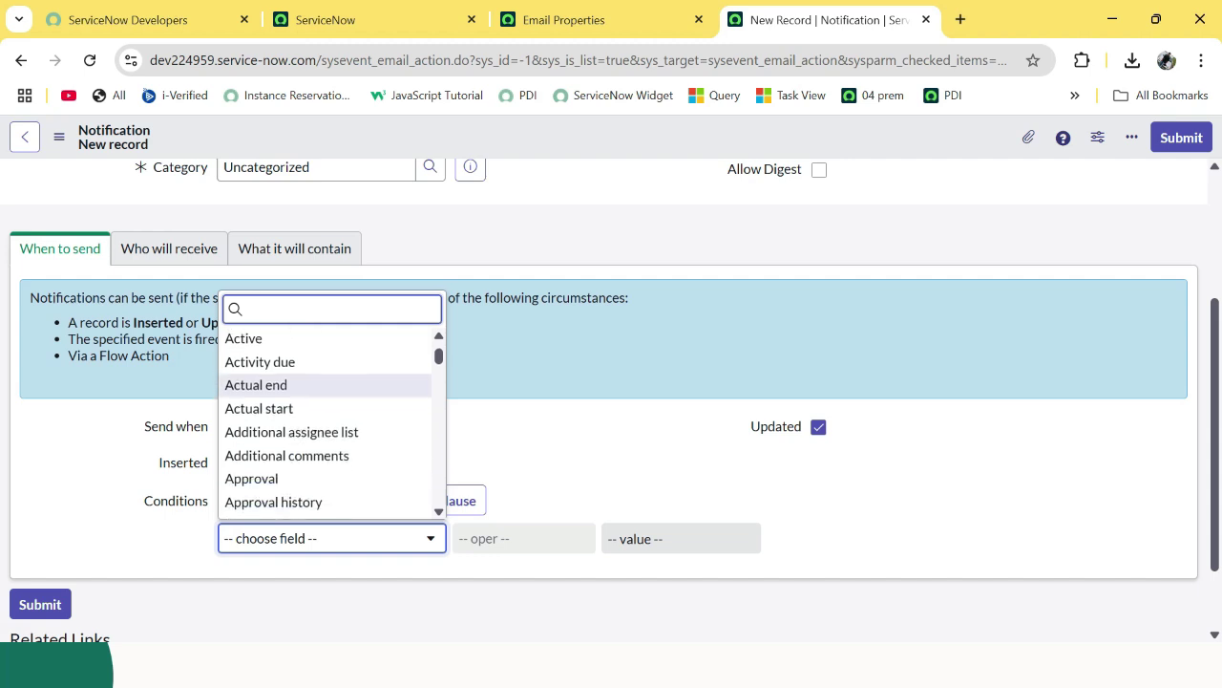
scroll(325, 420, up, 1)
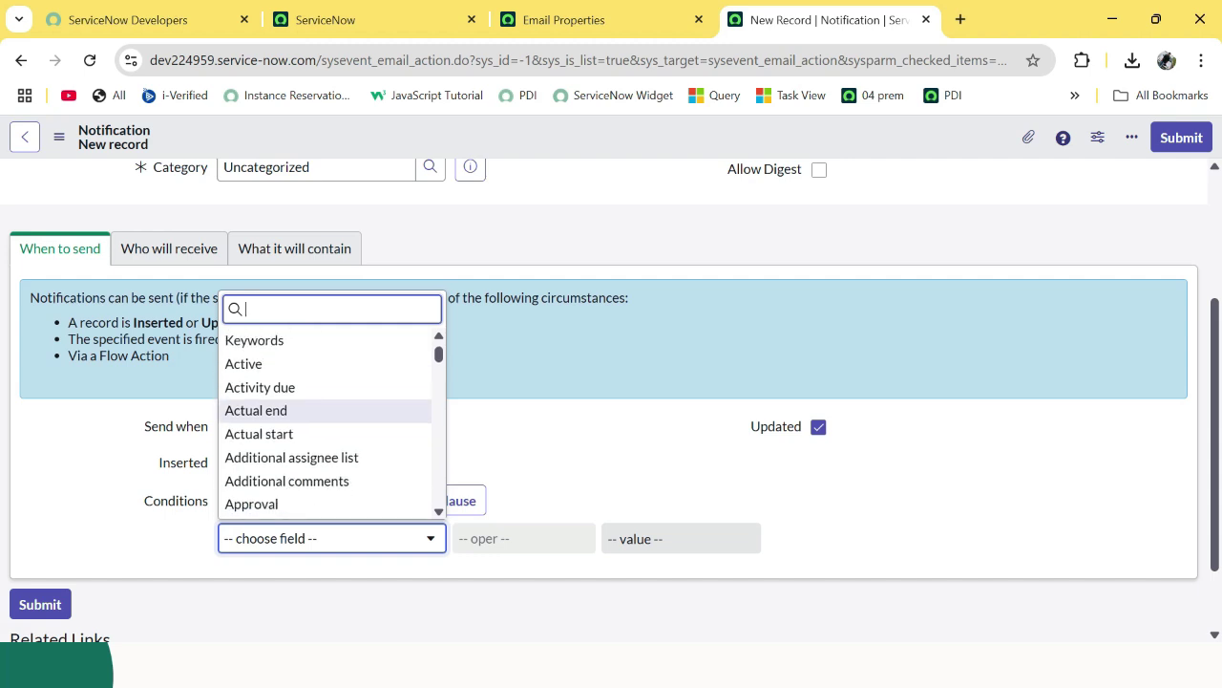
text(sta)
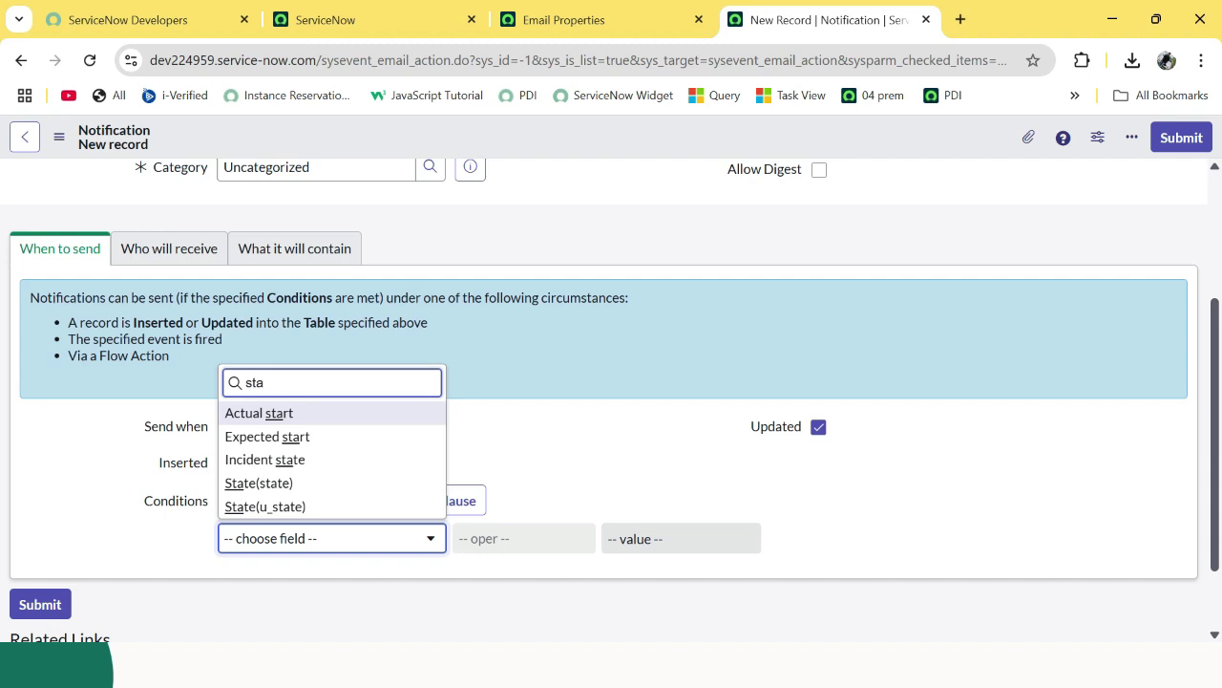
key(Down)
key(Down)
key(Down)
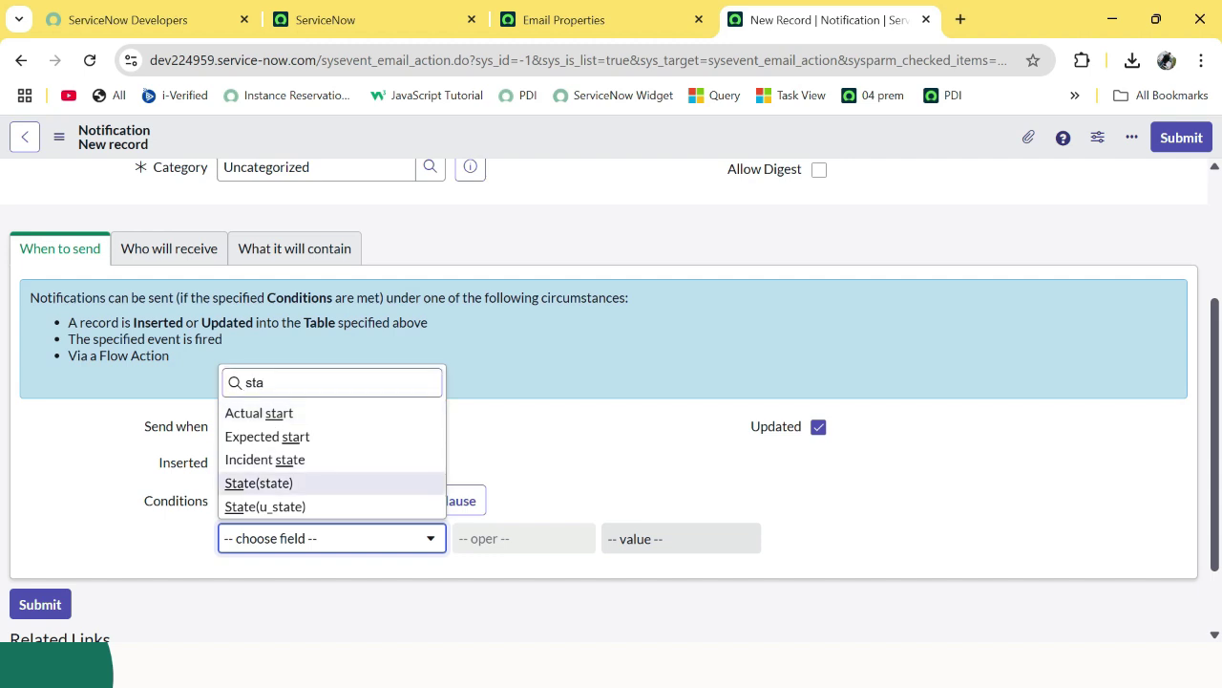
key(Return)
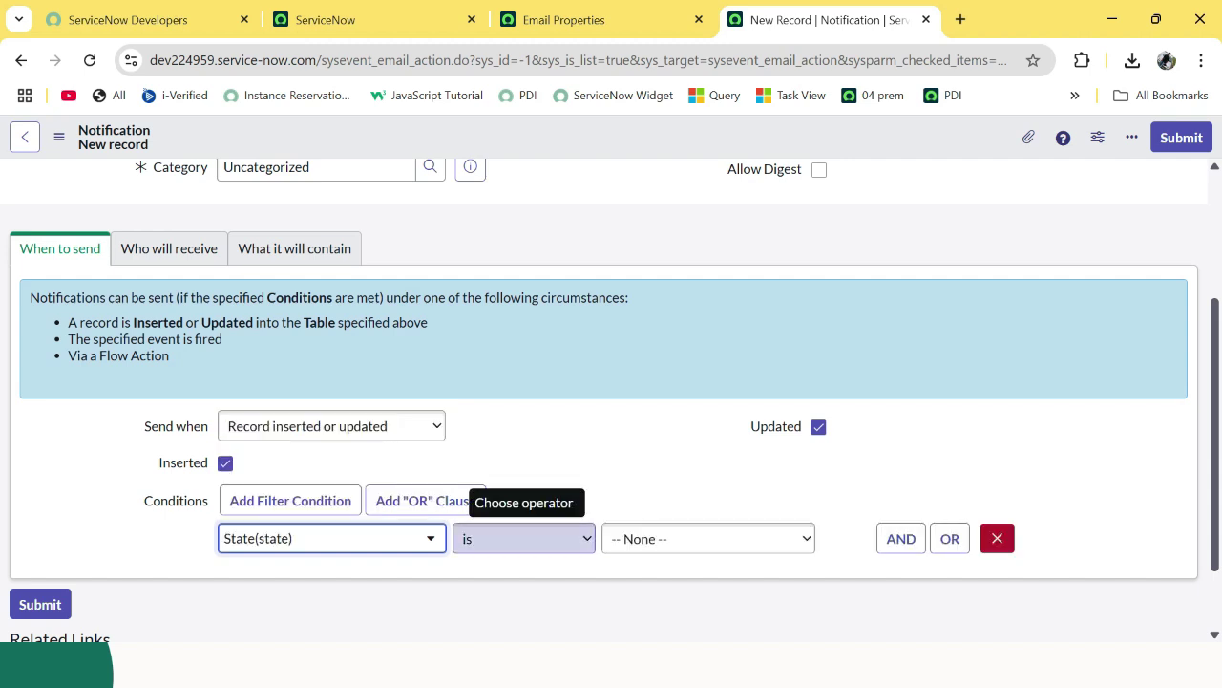
click(523, 539)
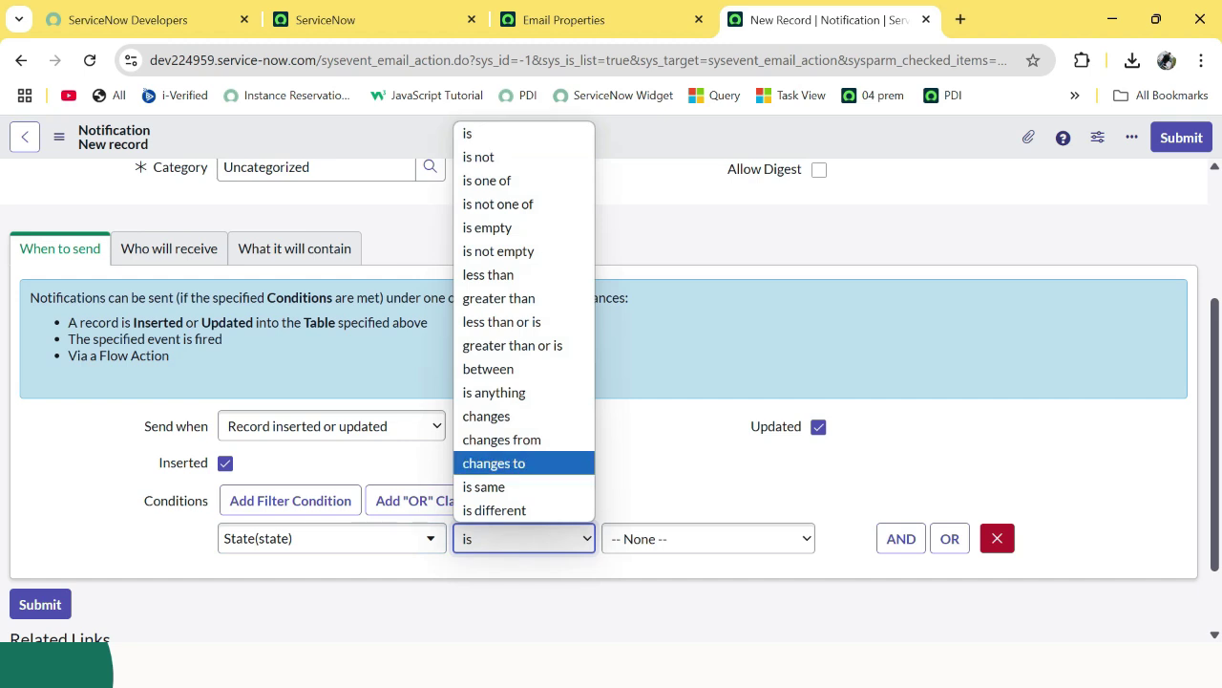
click(491, 461)
click(707, 539)
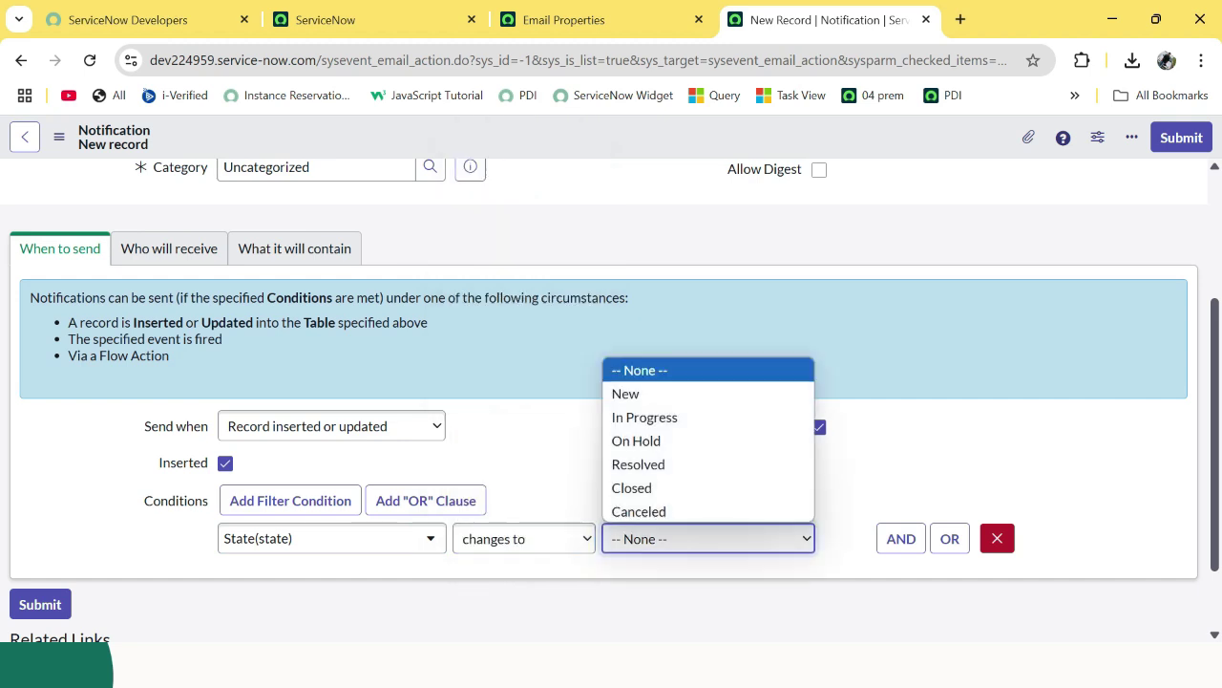
click(997, 538)
click(997, 538)
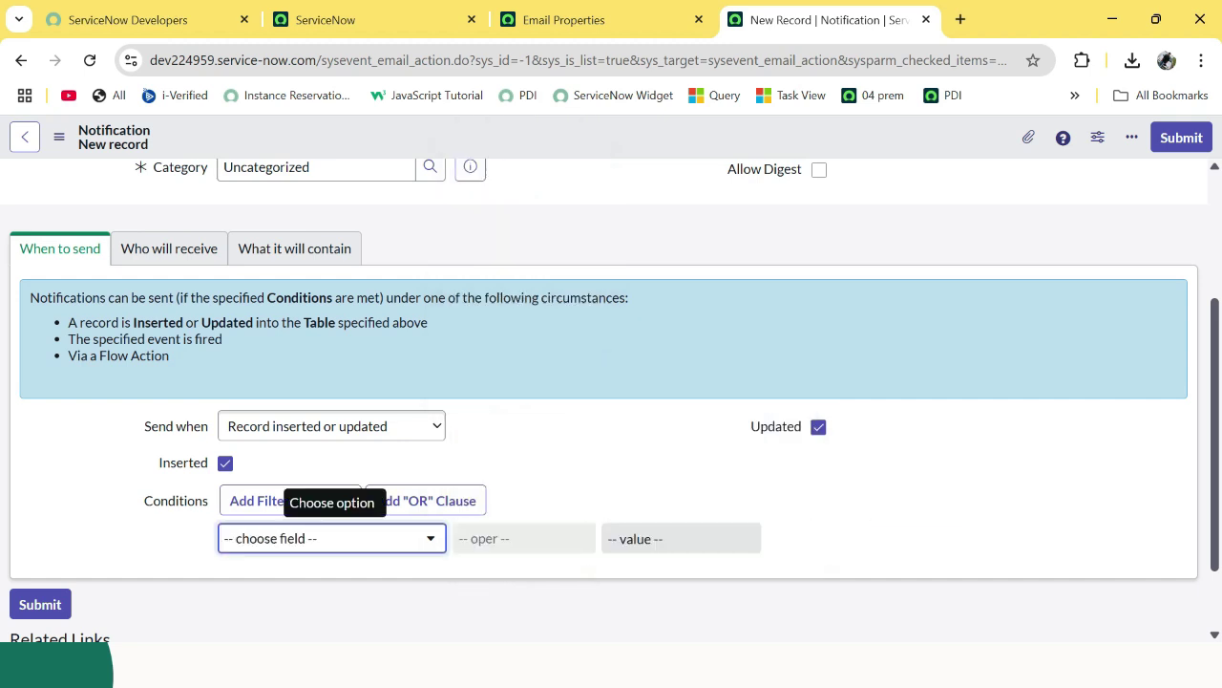
- Review the Users and Groups recipient selectors under Who will receive, unlocking and relocking each one
click(169, 249)
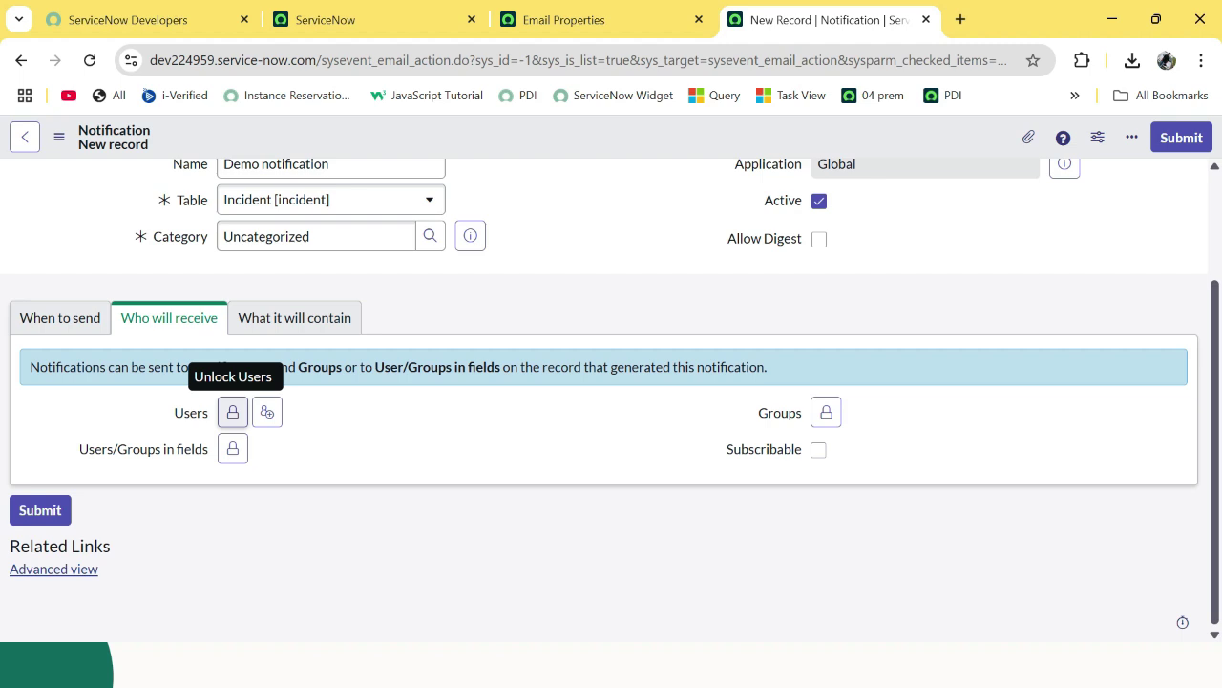
click(232, 412)
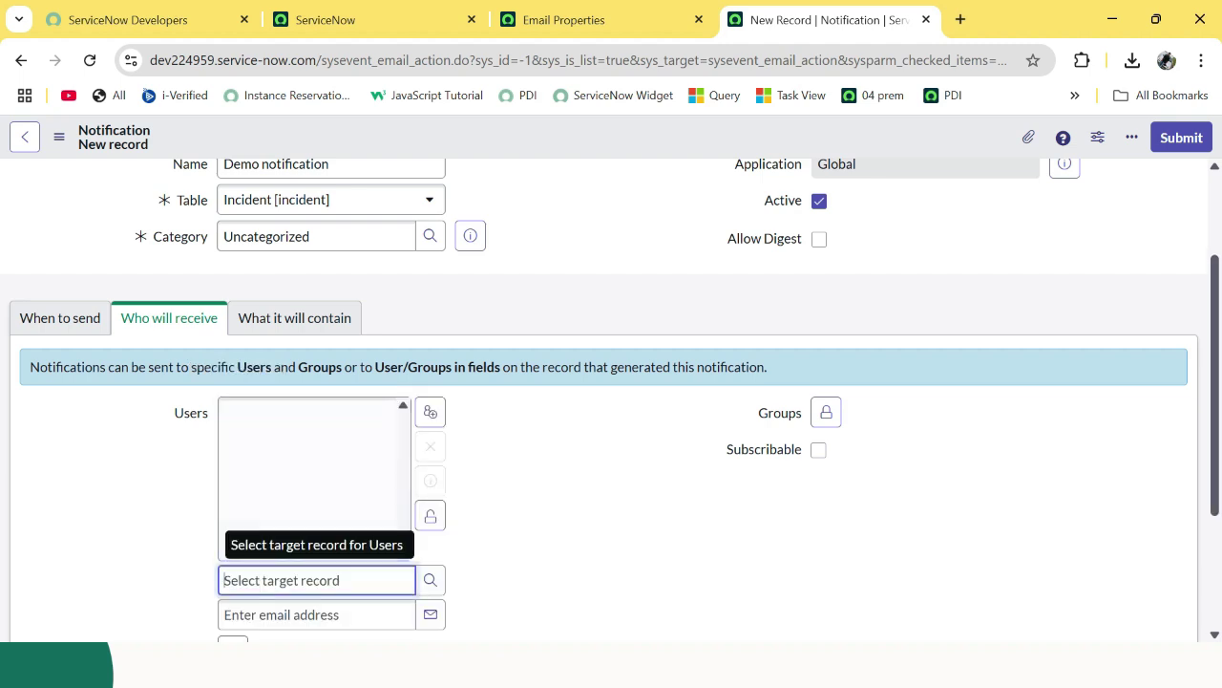
click(430, 516)
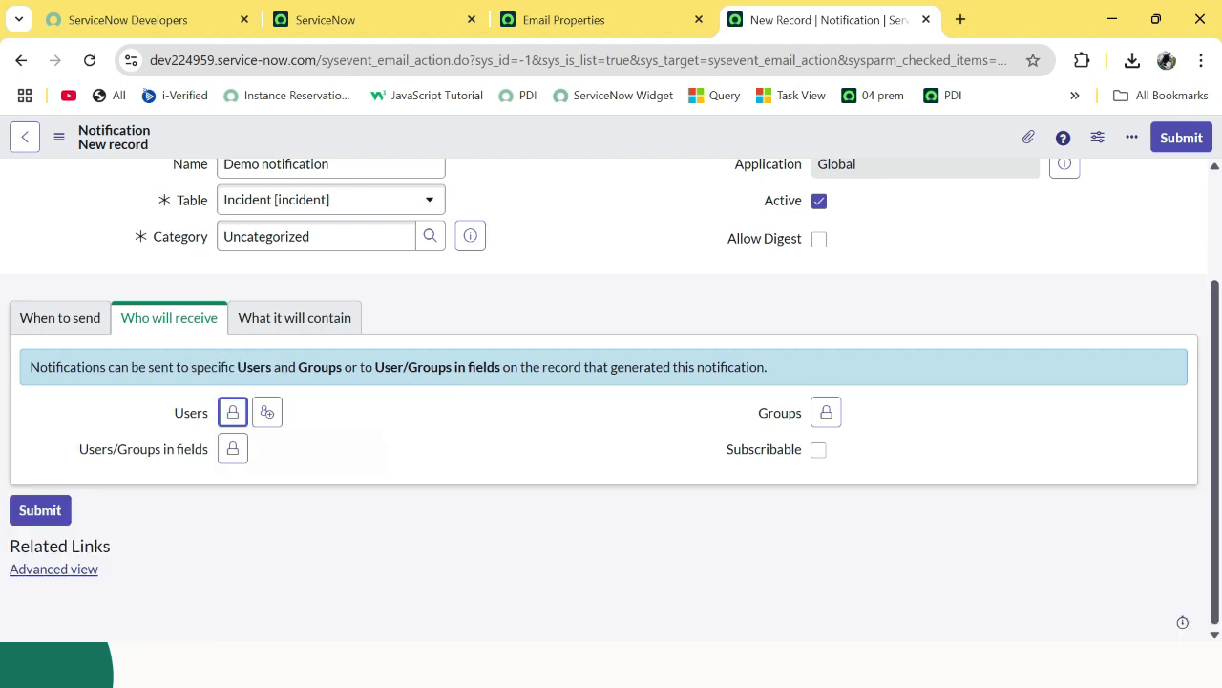
click(826, 411)
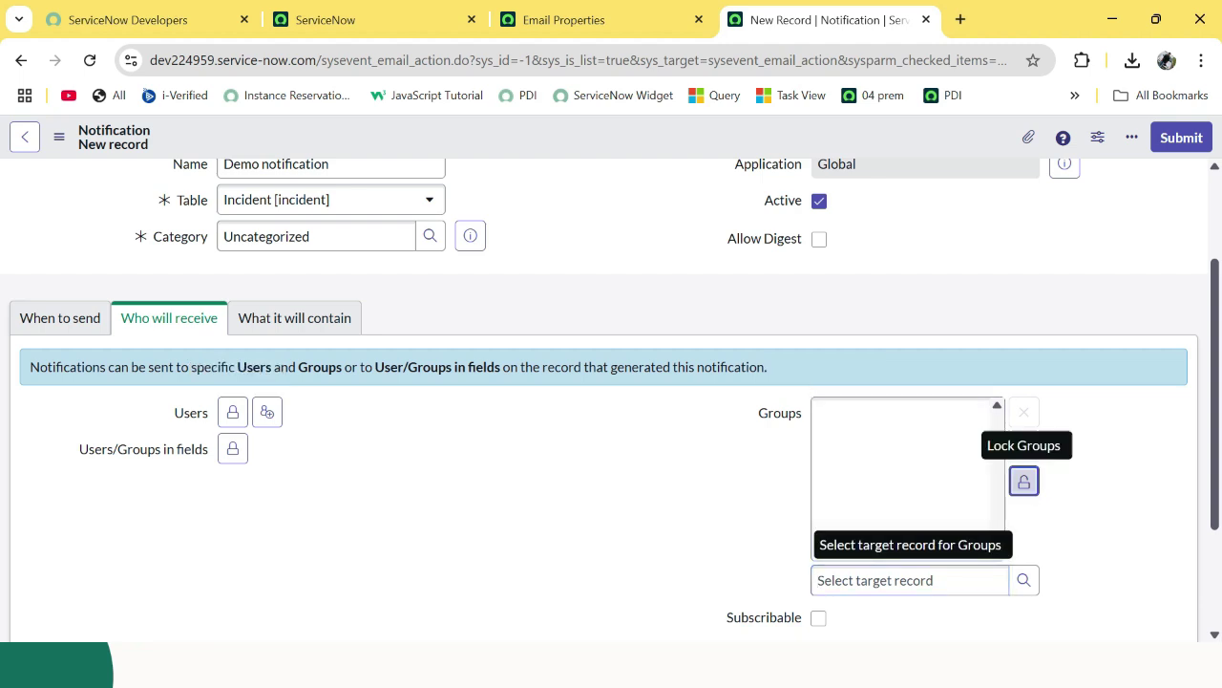
click(1024, 480)
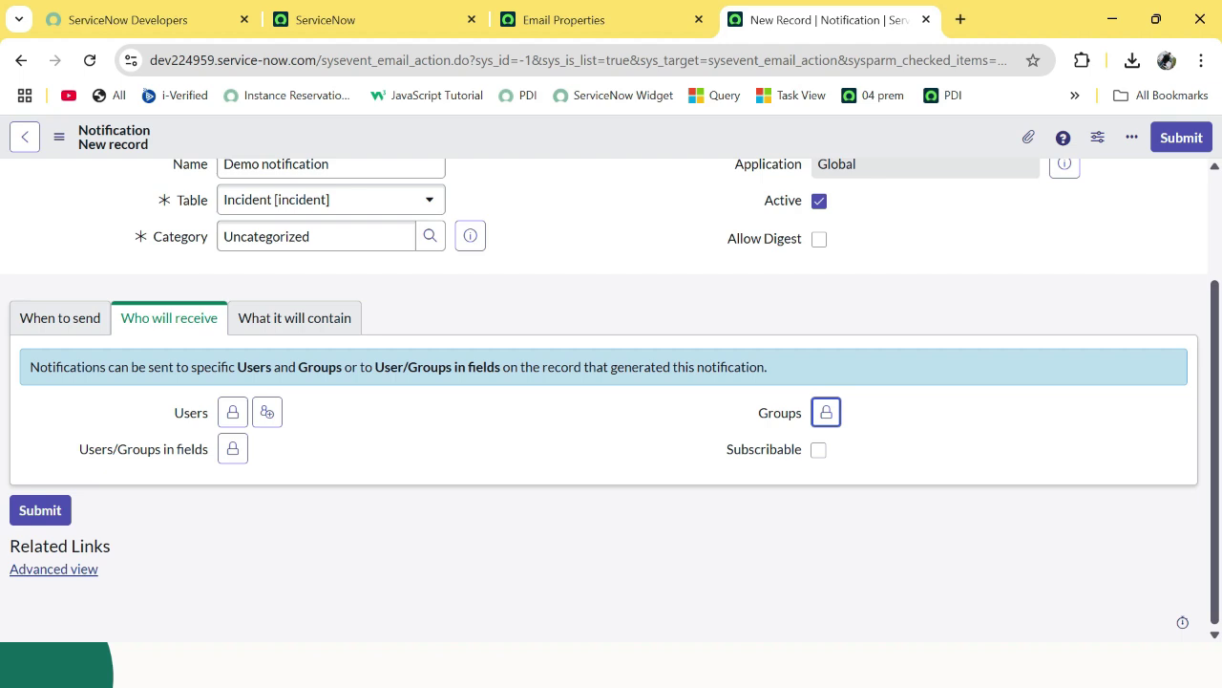
- Examine the incident fields offered for Users/Groups in fields, including Caller, Assignment group and Assigned to, and relock the list
click(232, 448)
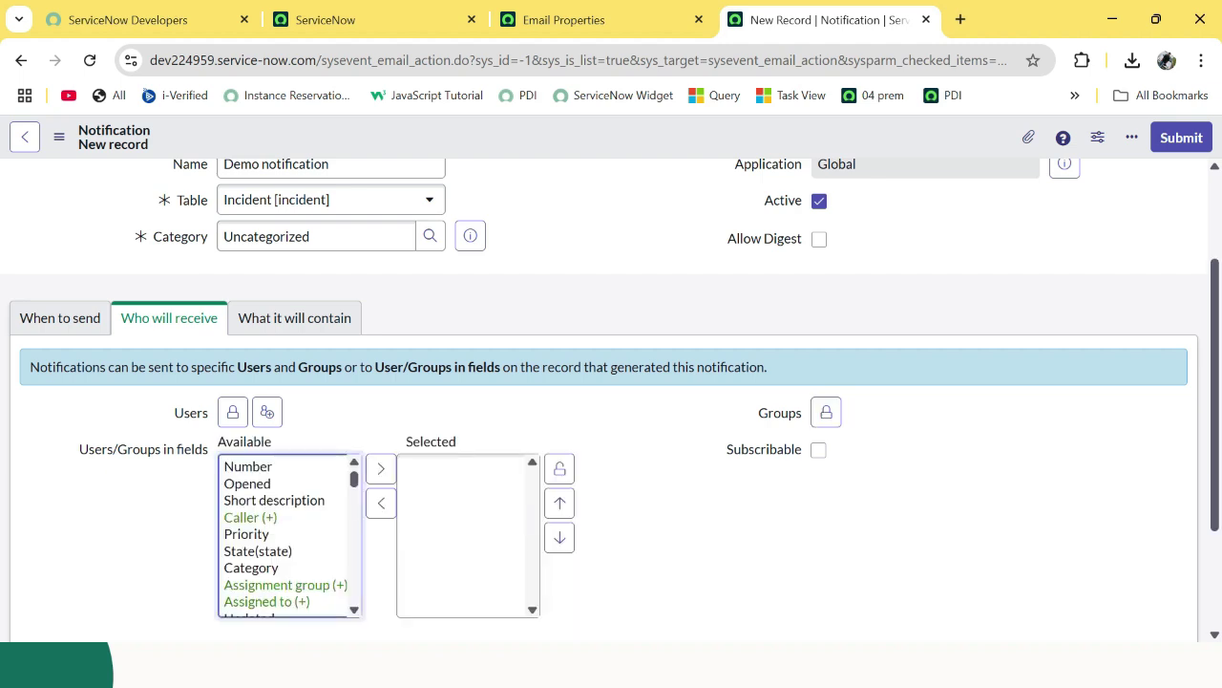
click(282, 517)
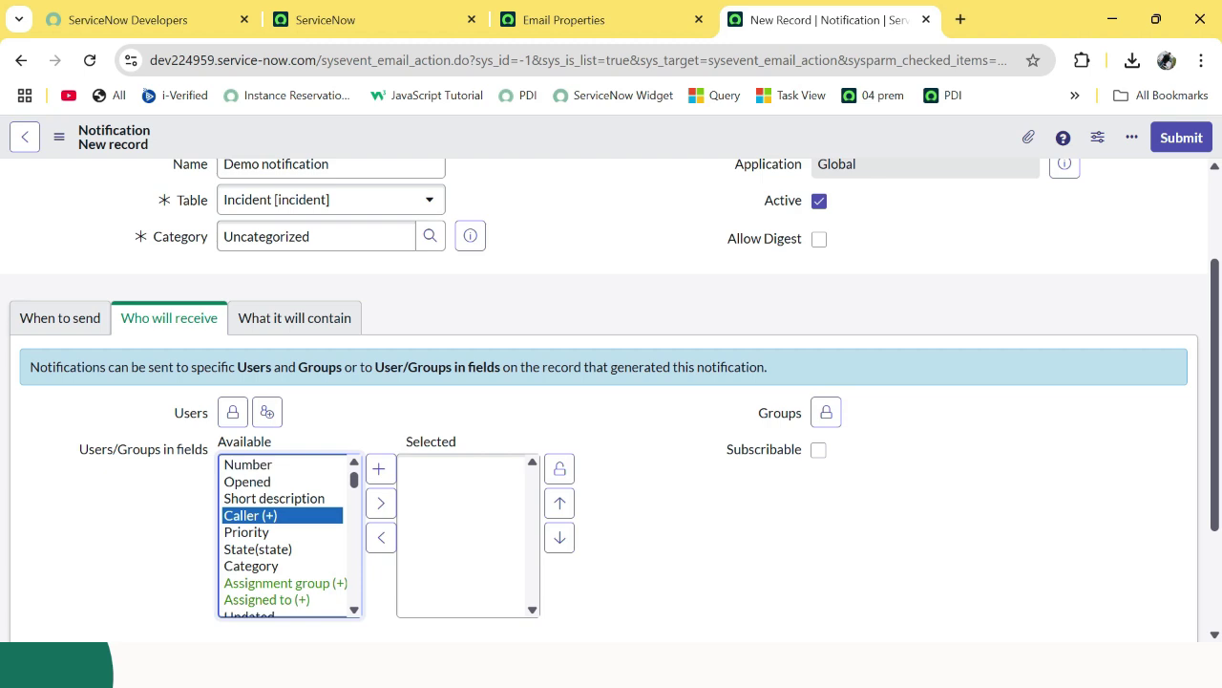
scroll(283, 535, down, 2)
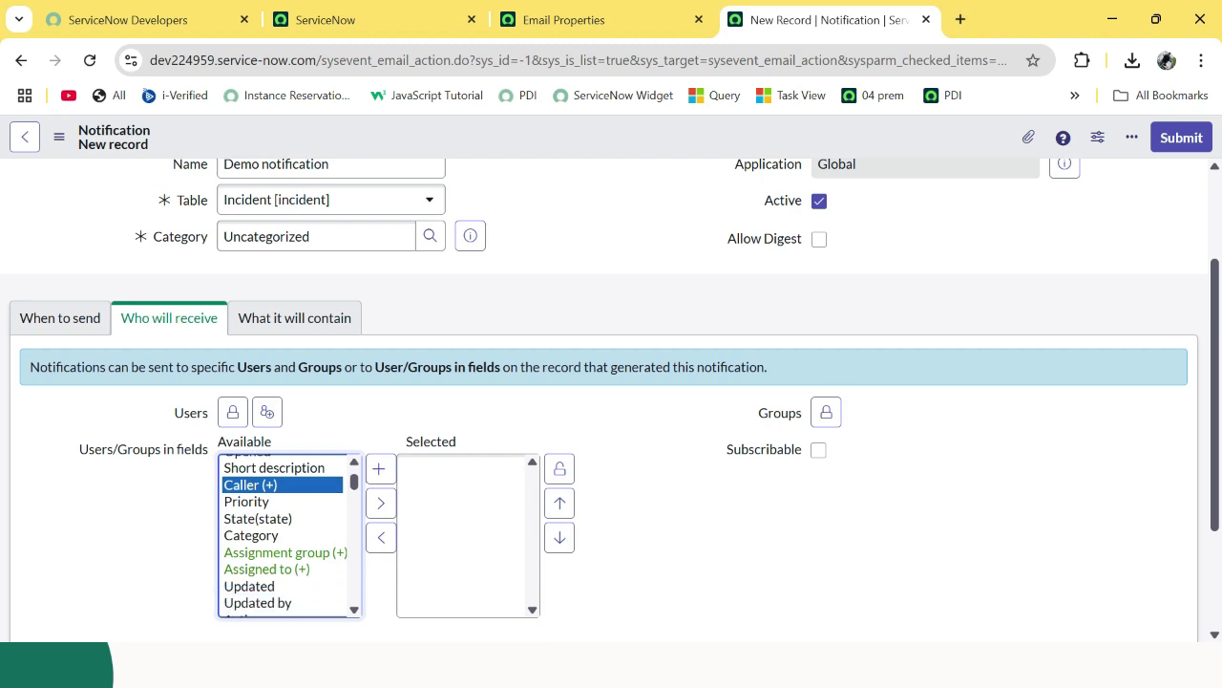
scroll(283, 535, down, 1)
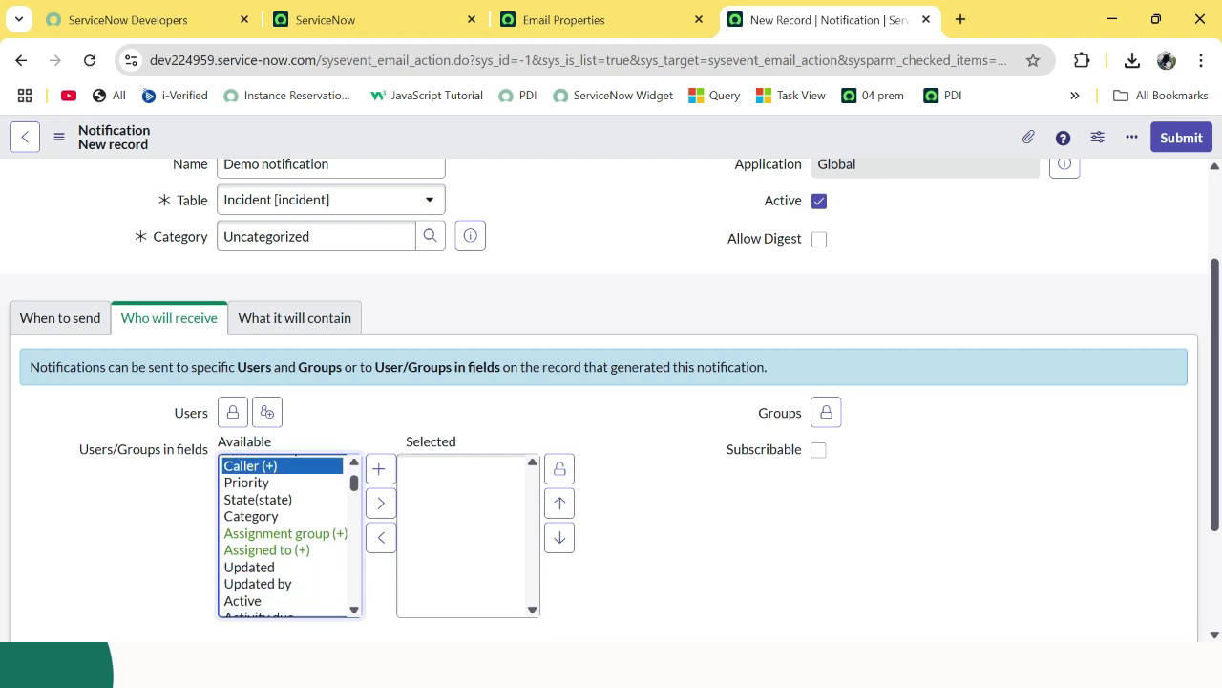
scroll(283, 535, down, 3)
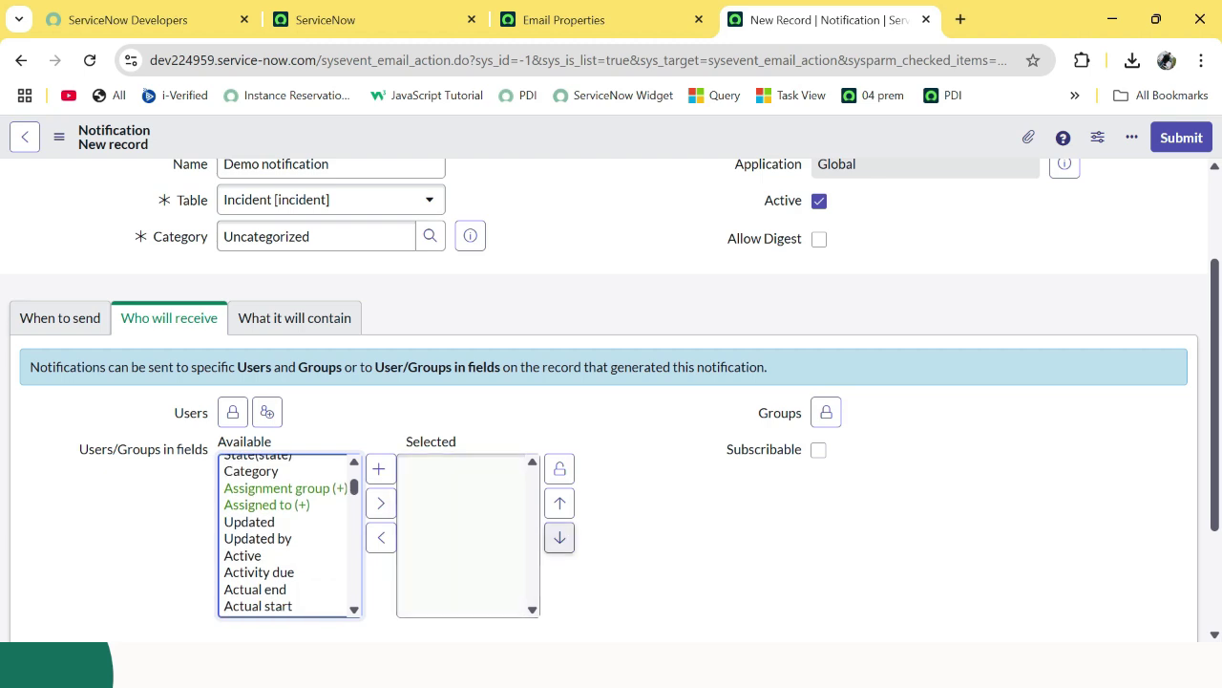
click(559, 468)
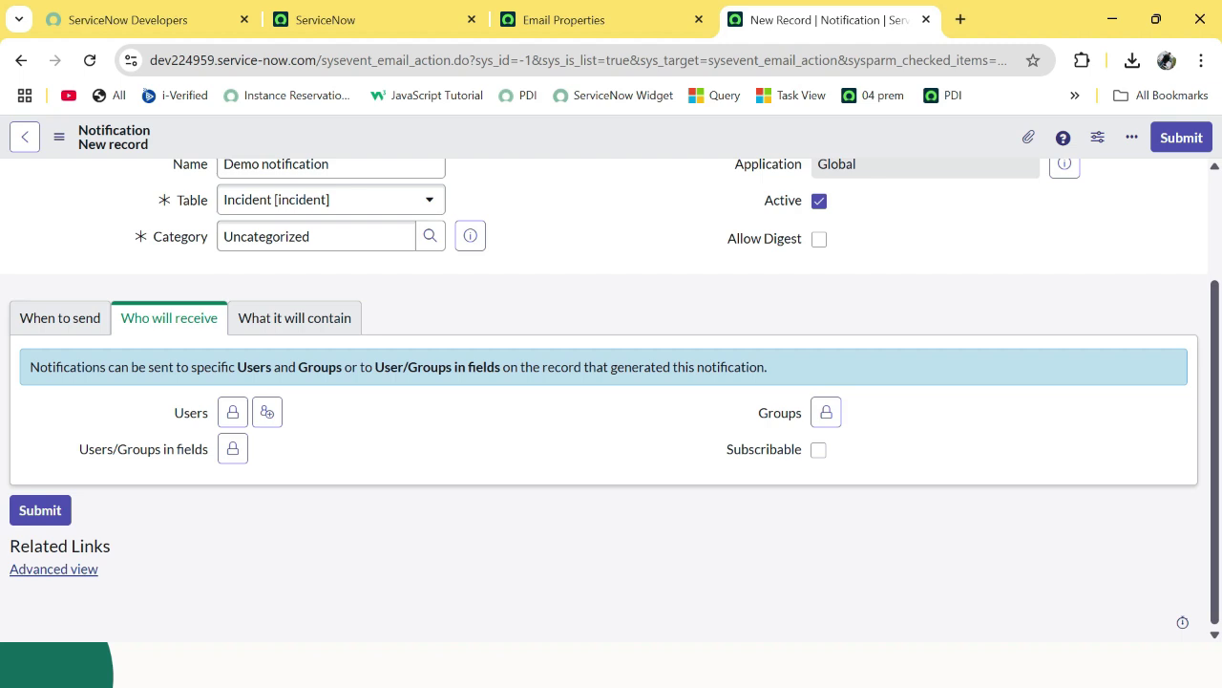
- Review the email template, subject and message HTML fields under What it will contain
click(294, 318)
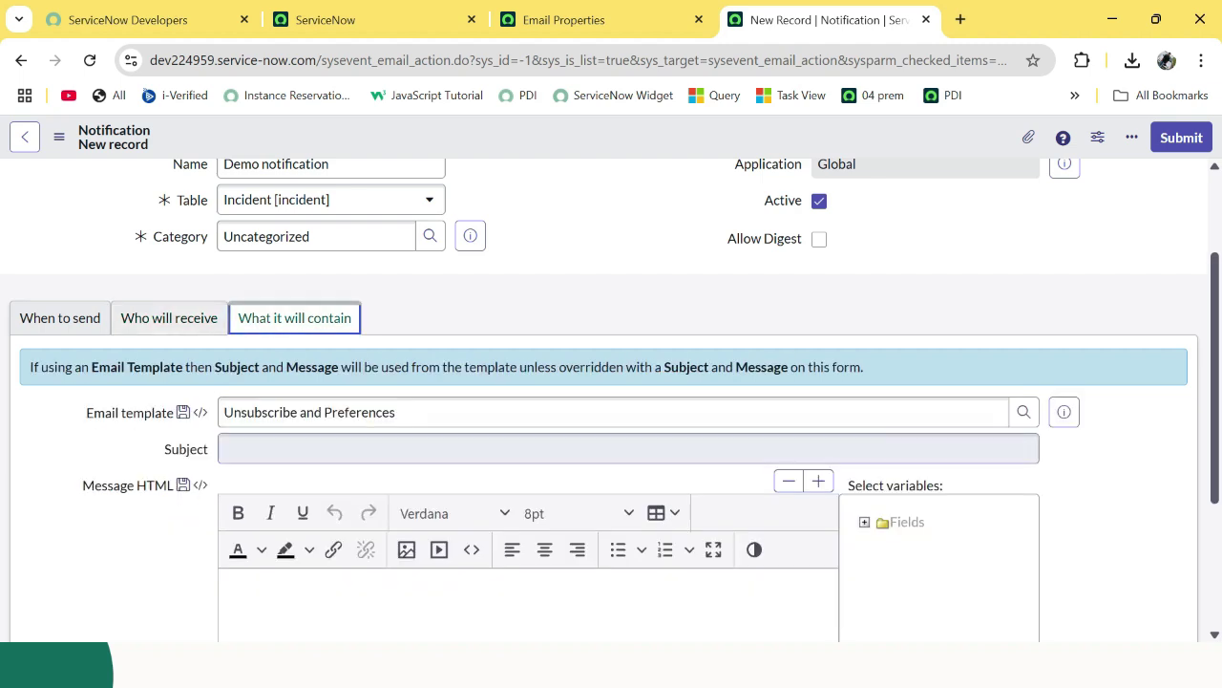
scroll(629, 448, down, 1)
scroll(629, 448, down, 1)
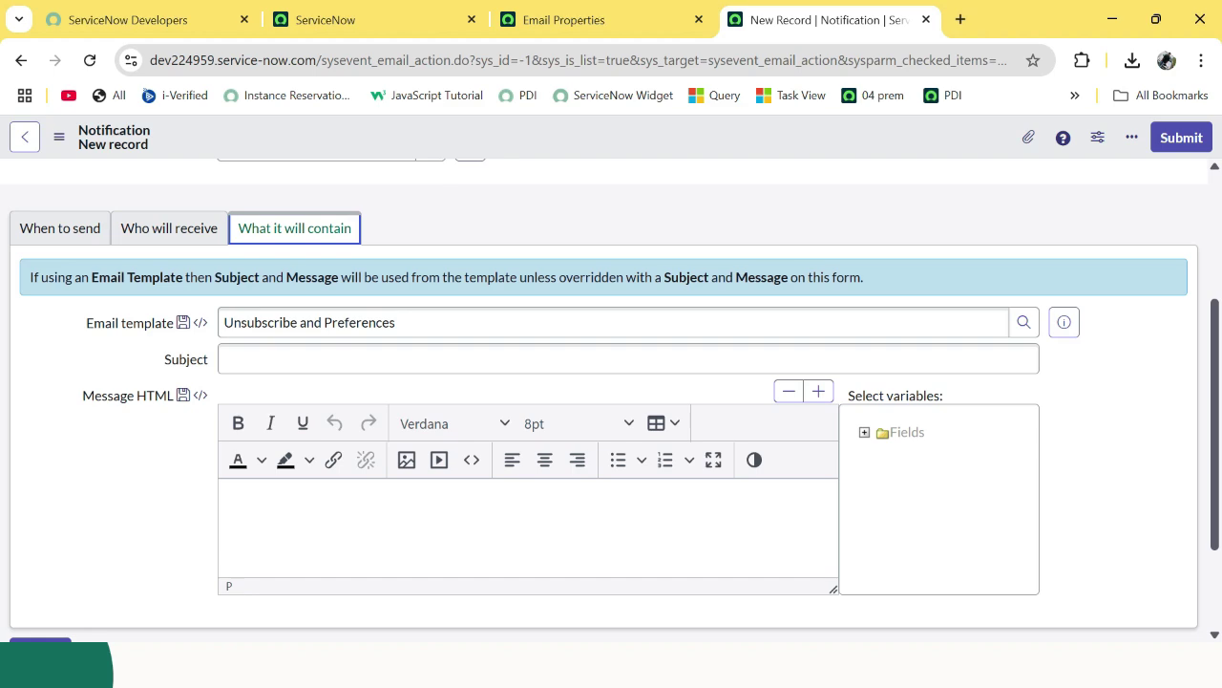
scroll(628, 447, down, 1)
scroll(629, 448, up, 5)
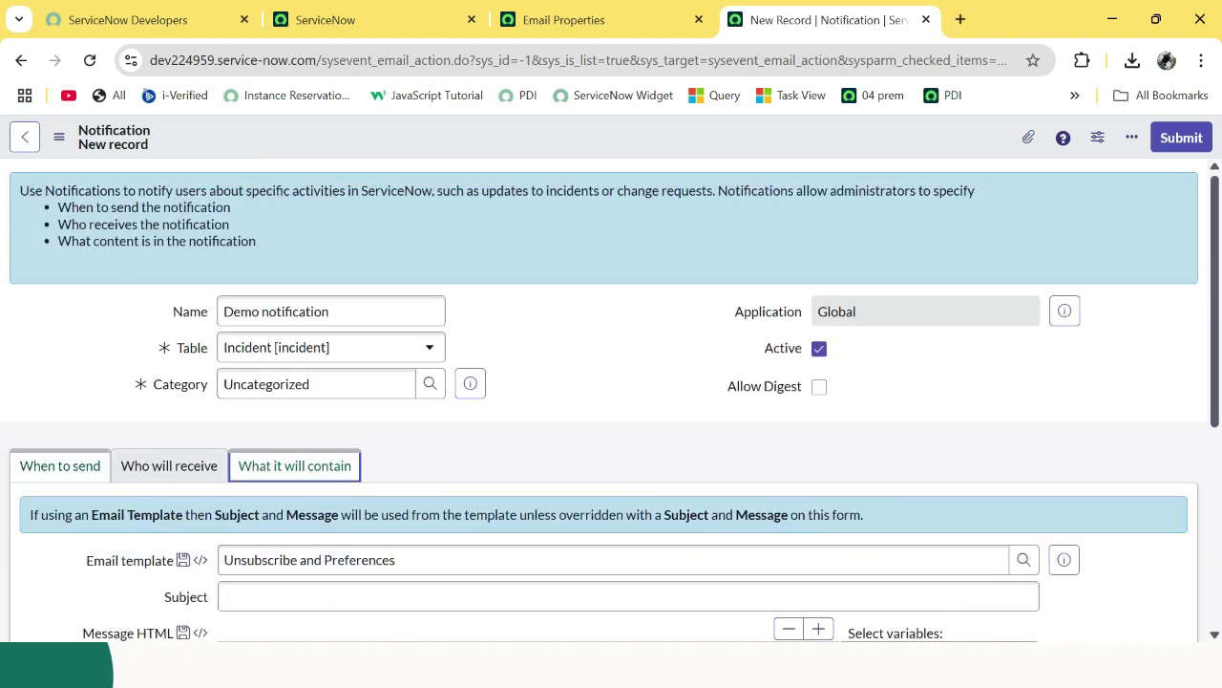
- Return to the When to send settings and switch the Demo notification form to Advanced view
click(60, 465)
scroll(60, 466, down, 4)
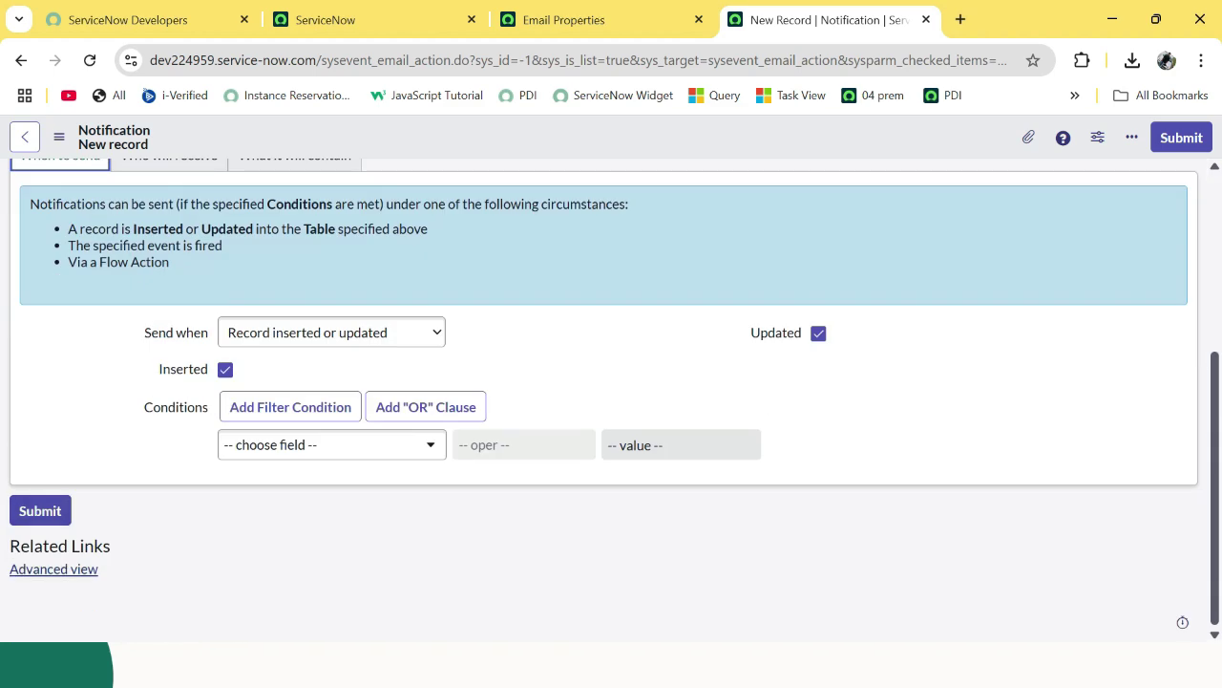
click(54, 568)
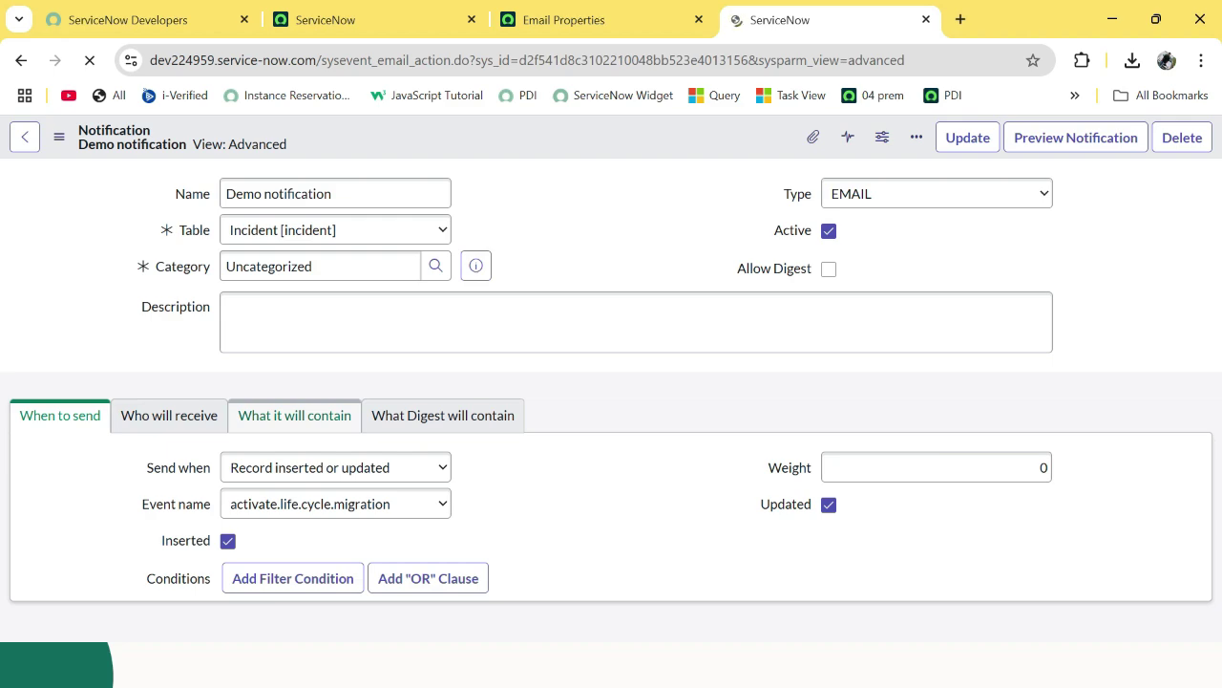
- Examine the Advanced view's What it will contain settings, down to the Message HTML editor
click(294, 415)
scroll(611, 401, down, 1)
scroll(611, 400, down, 2)
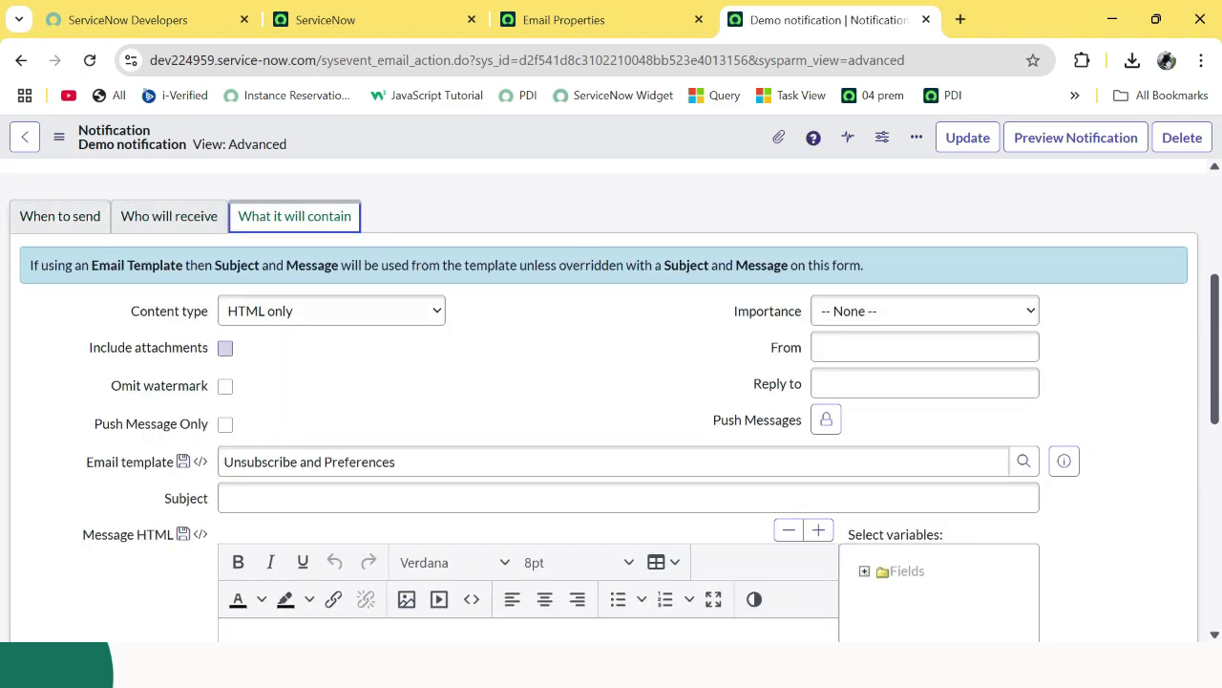
scroll(611, 387, down, 1)
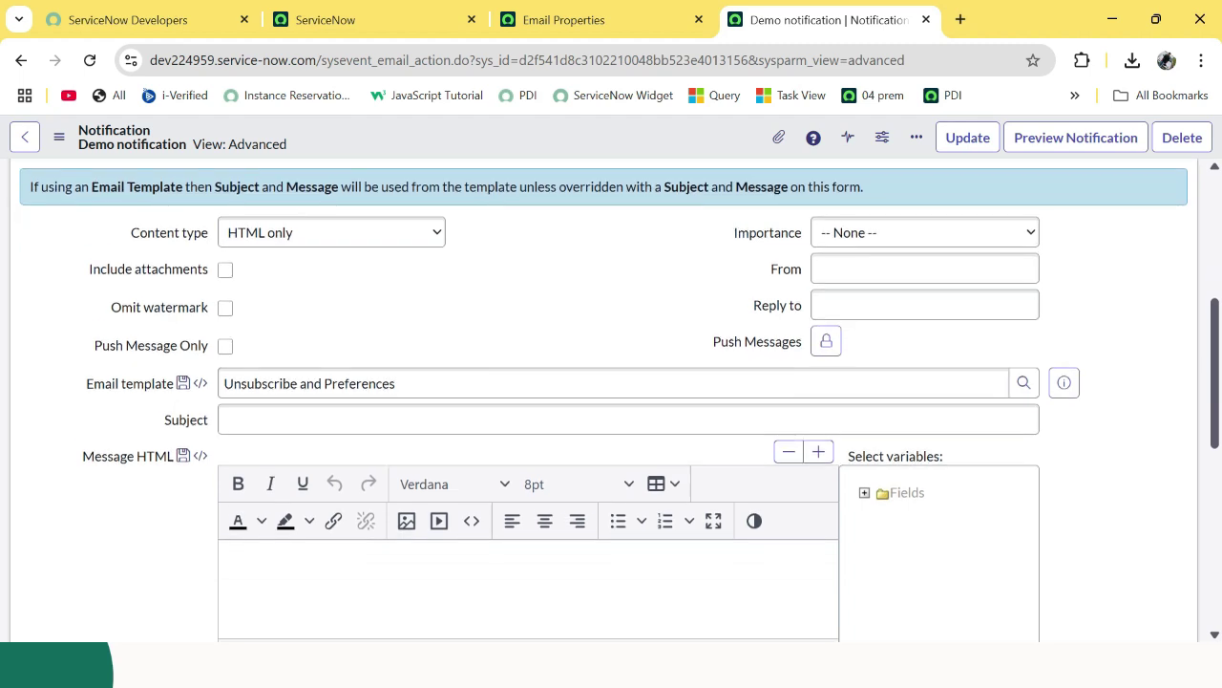
scroll(611, 401, down, 1)
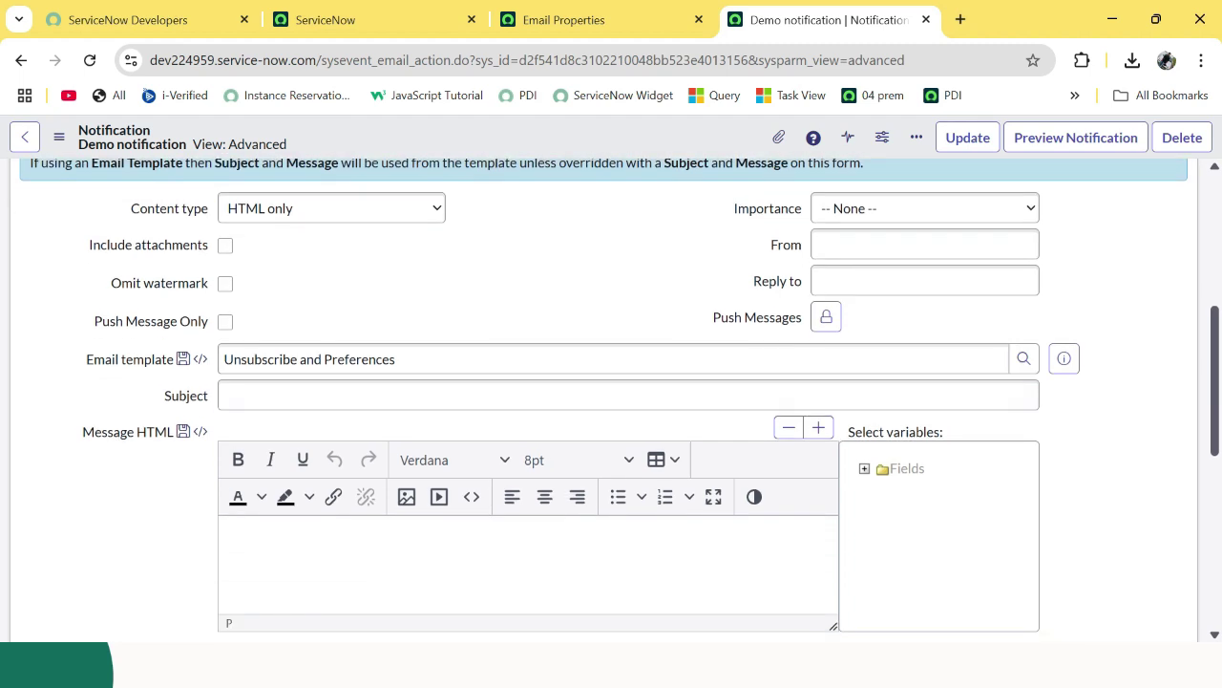
click(235, 538)
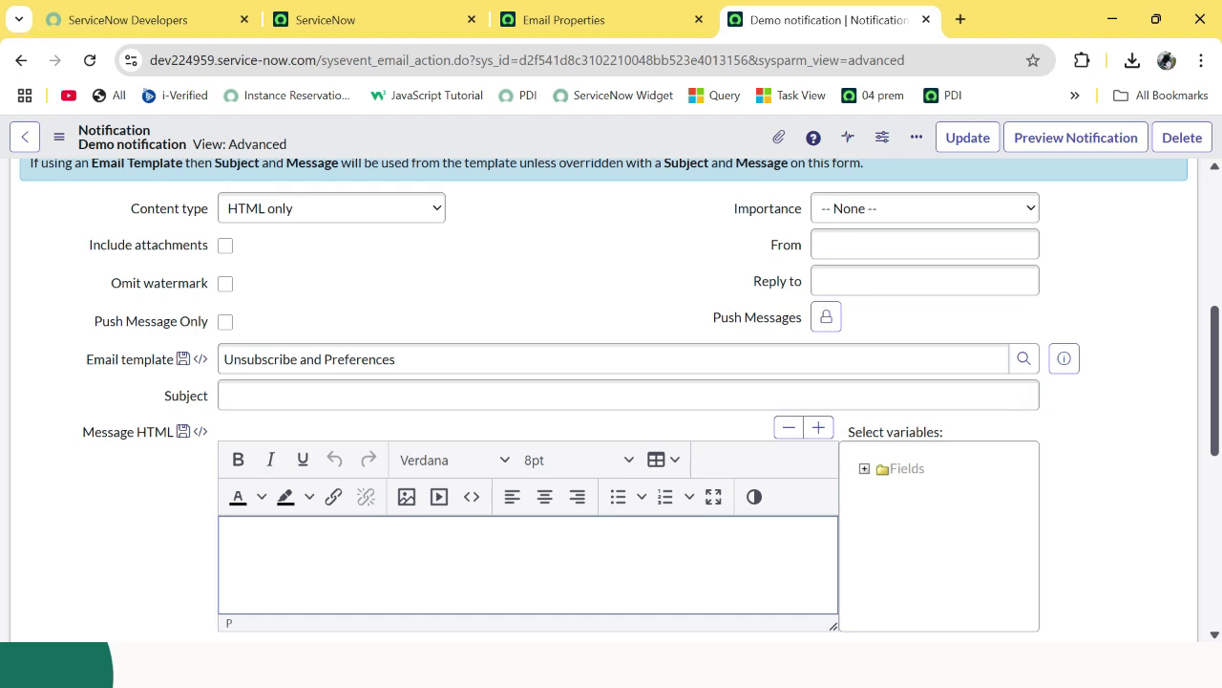
drag(84, 432, 174, 431)
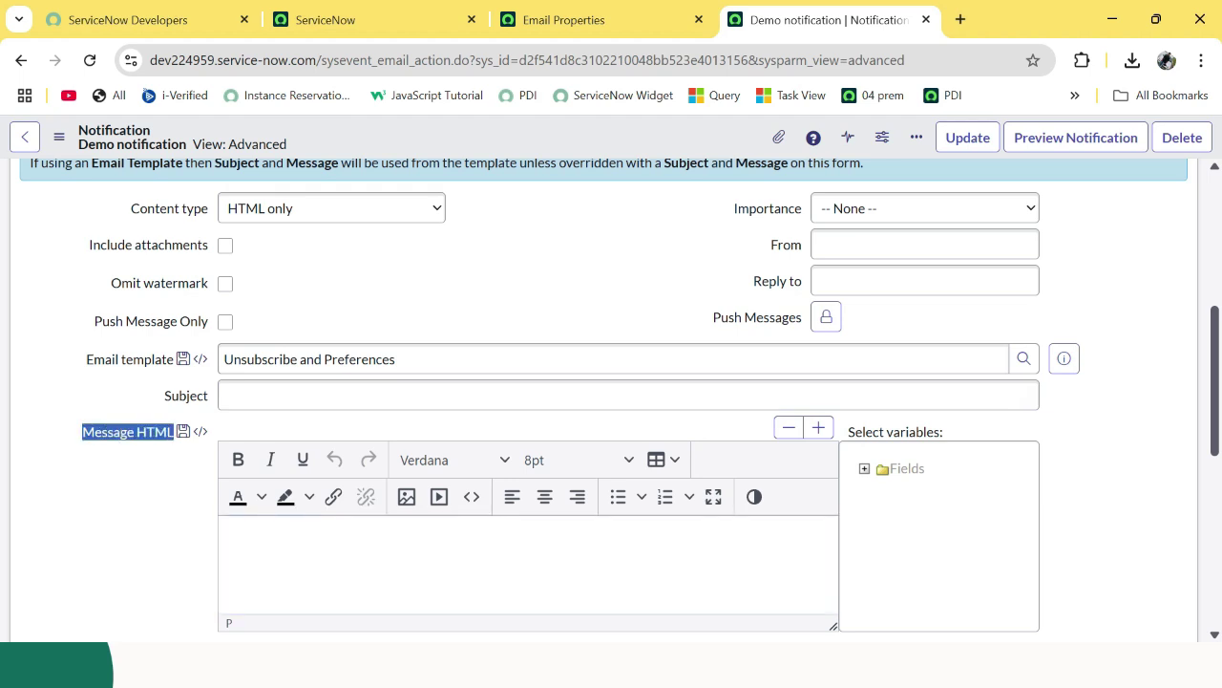
click(235, 539)
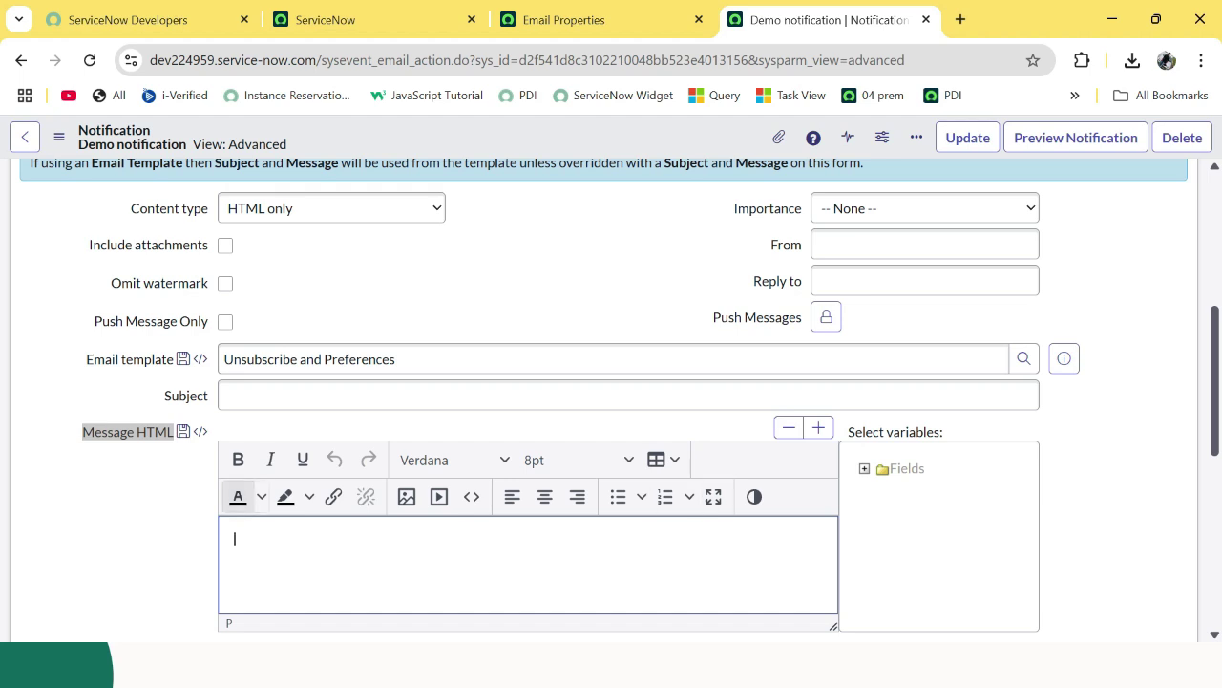
- Examine the Include attachments, Push Message Only, Importance and From options in the Demo notification's content settings
scroll(238, 495, up, 1)
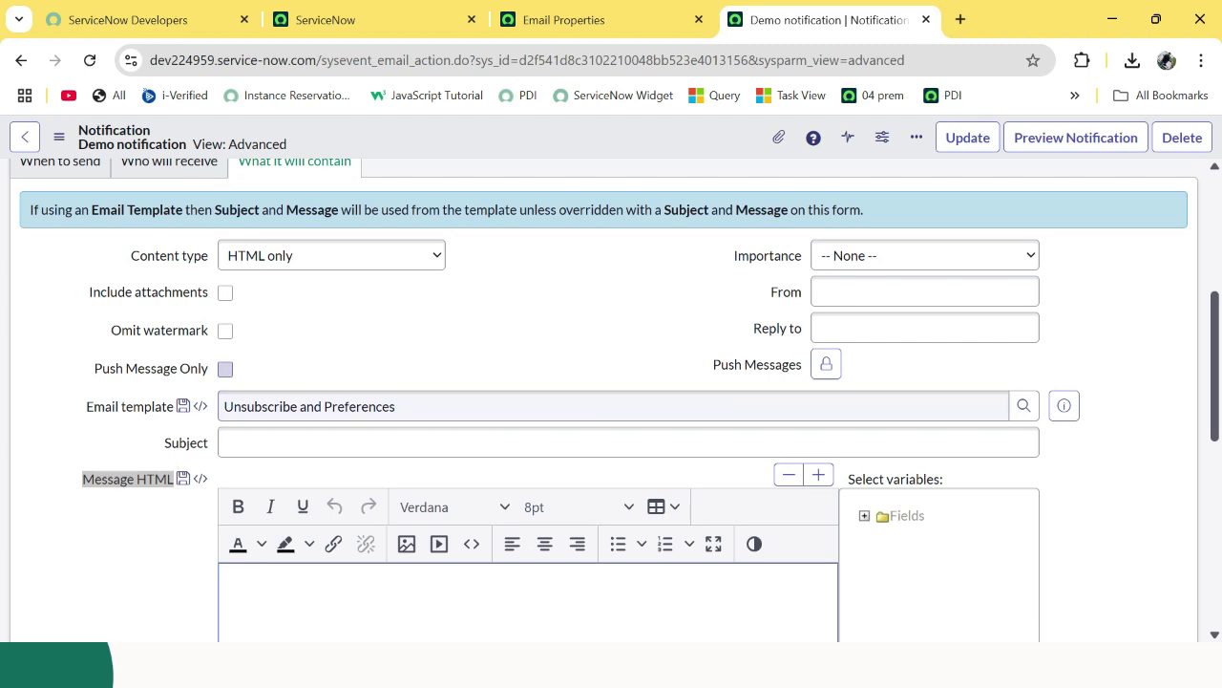
drag(88, 291, 209, 291)
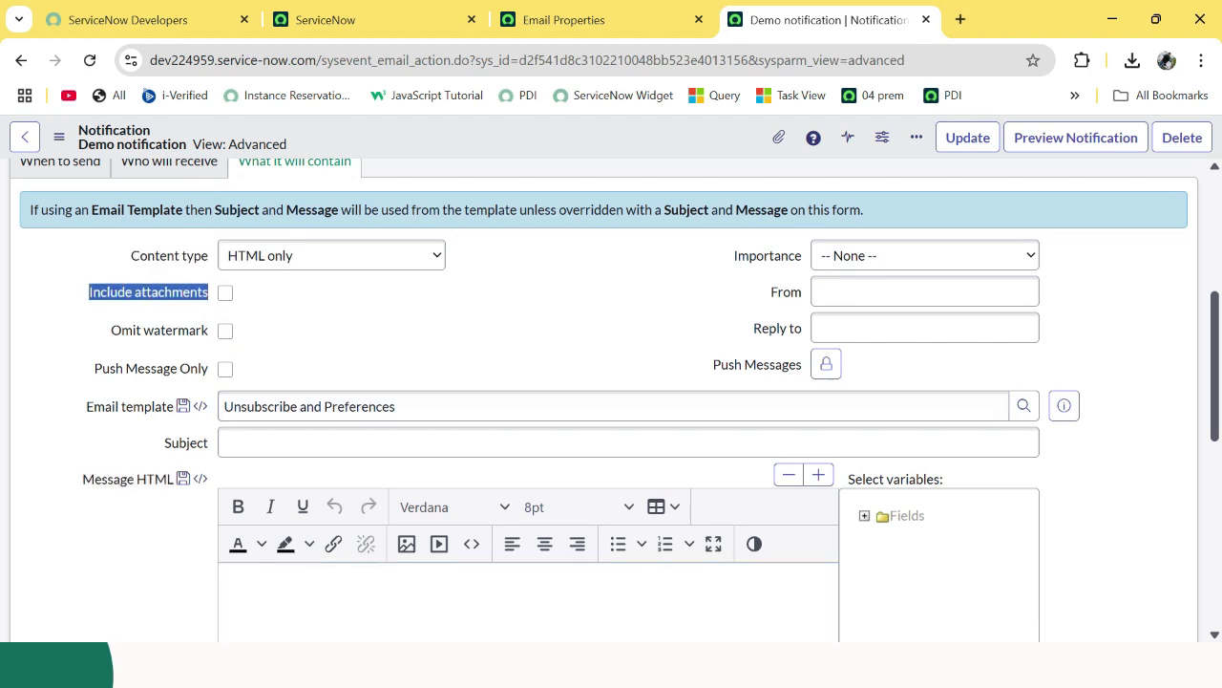
click(209, 292)
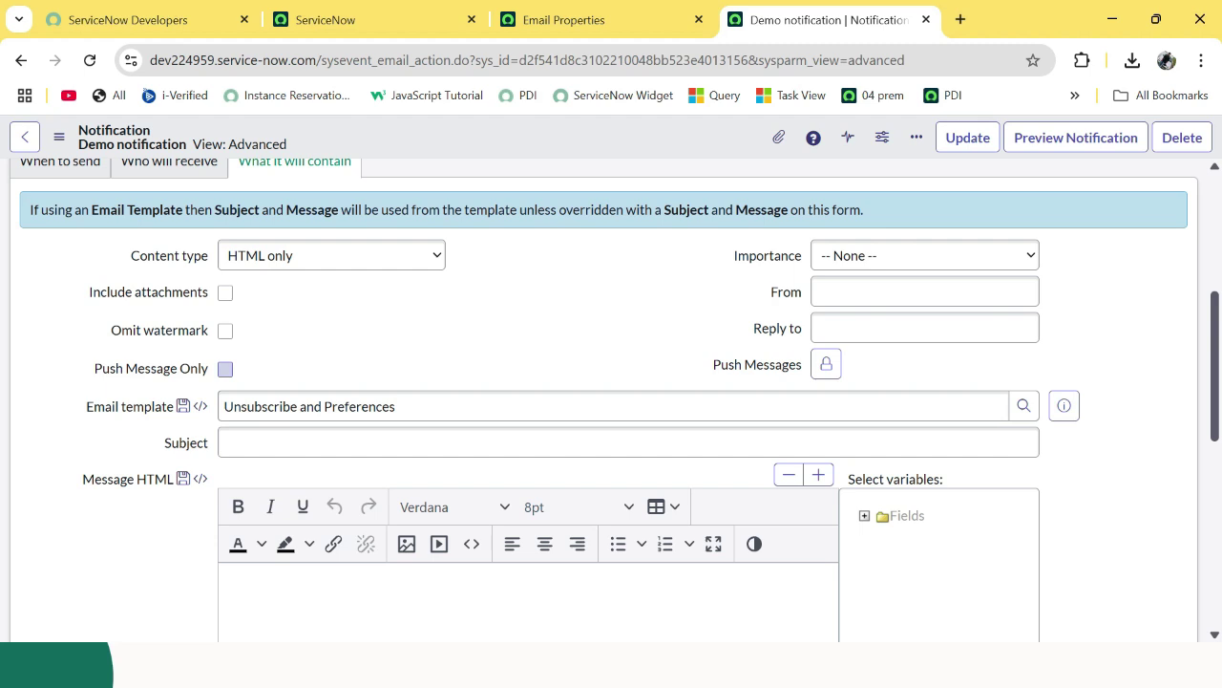
drag(94, 369, 209, 369)
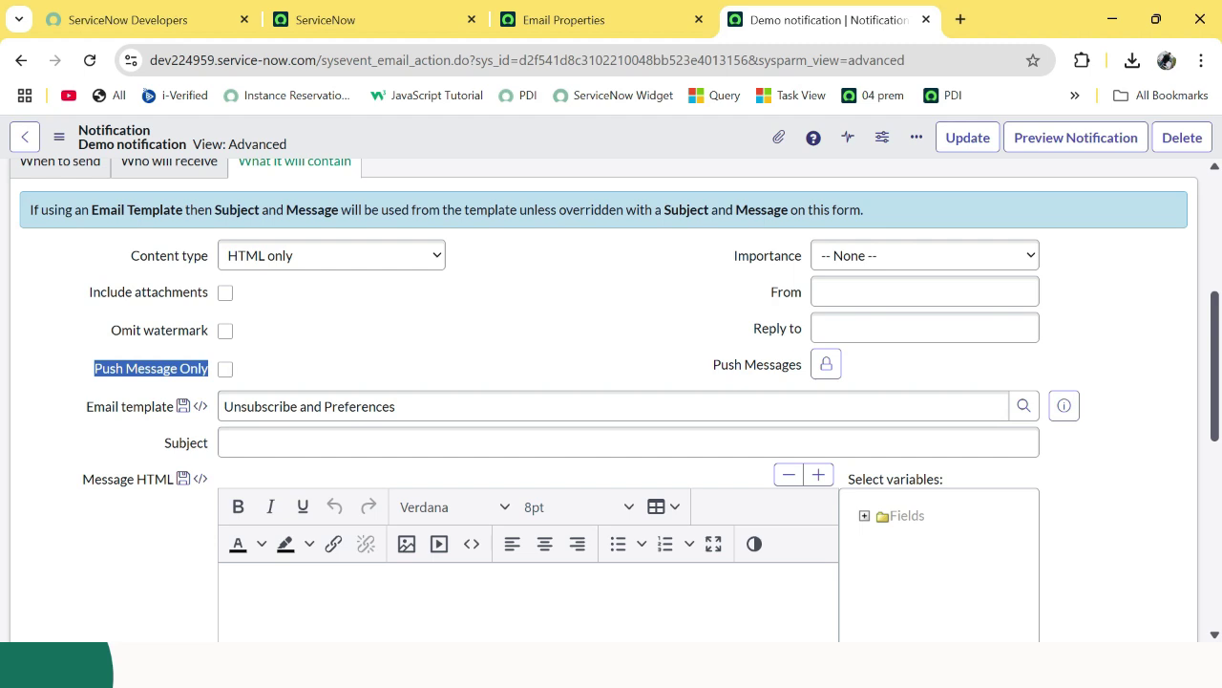
click(923, 255)
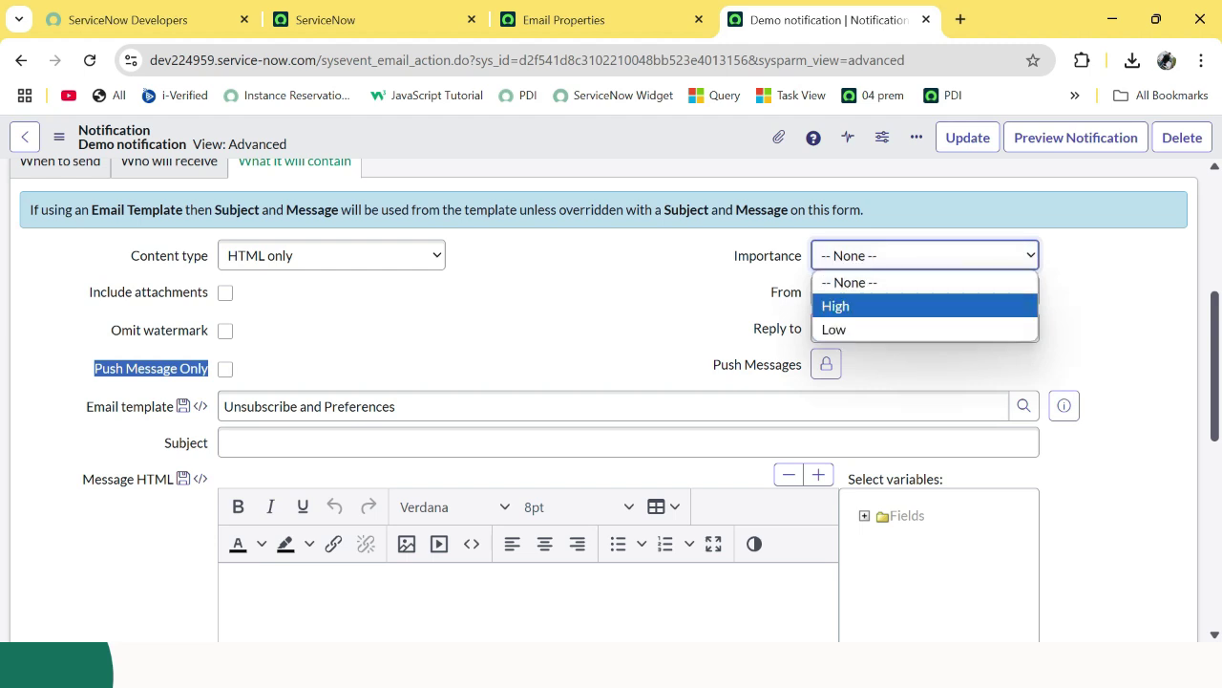
click(785, 291)
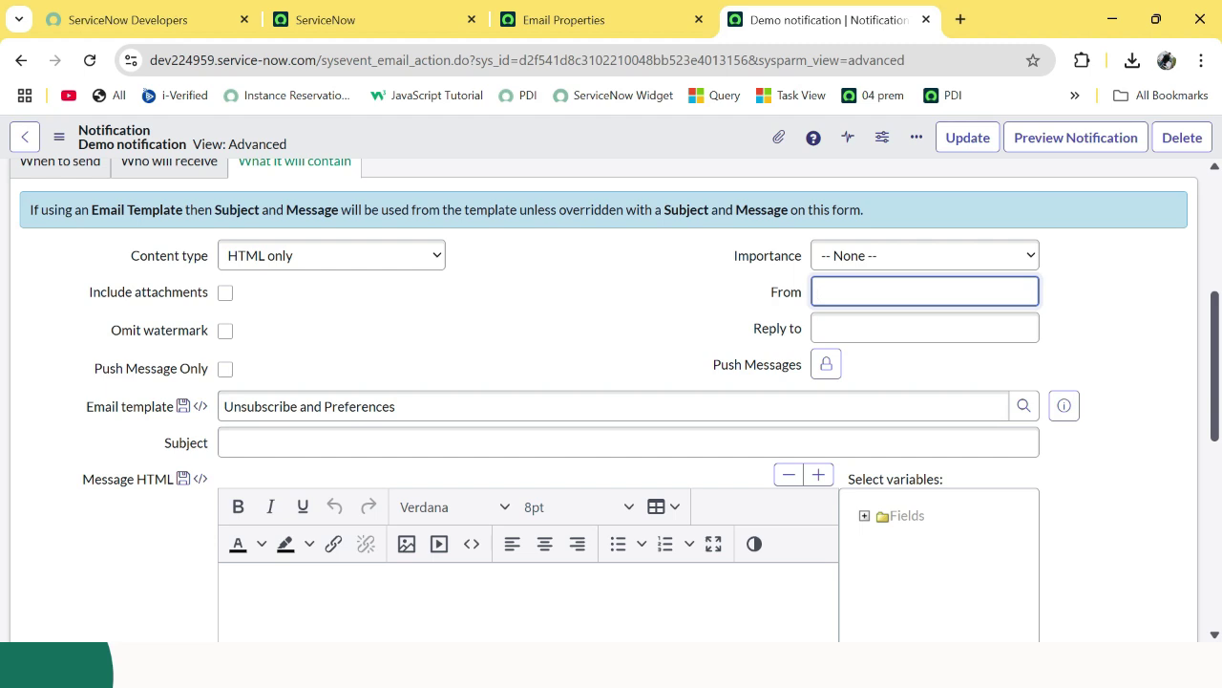
double_click(786, 292)
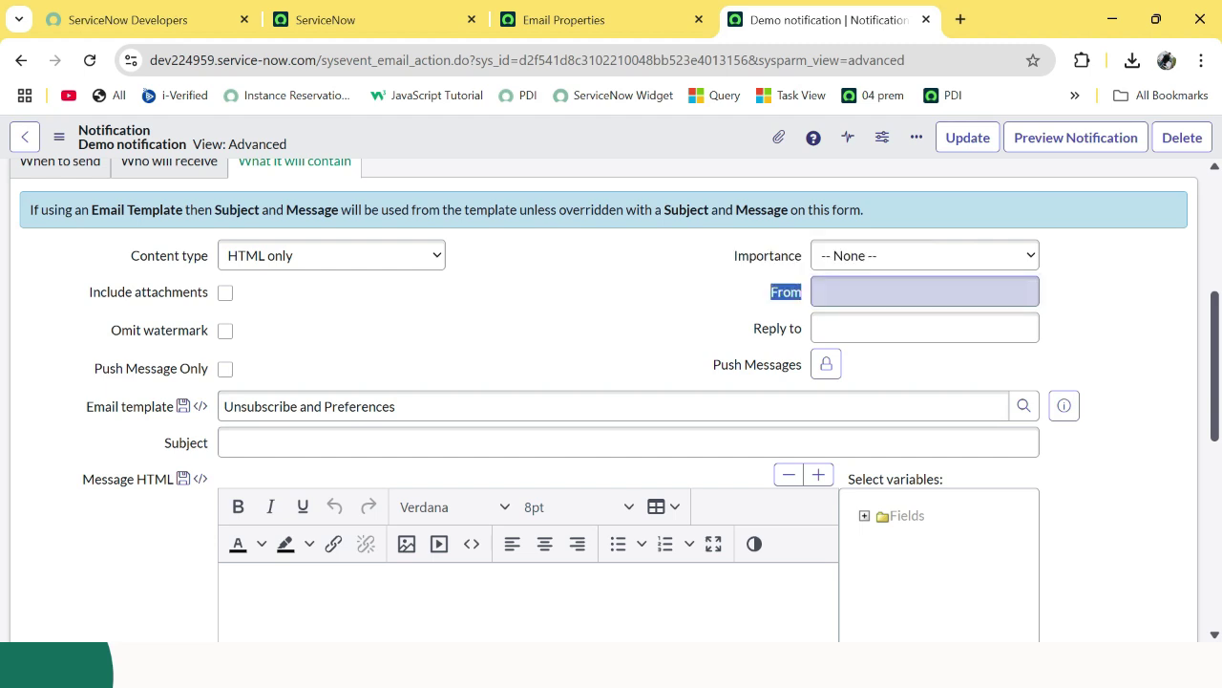
click(771, 288)
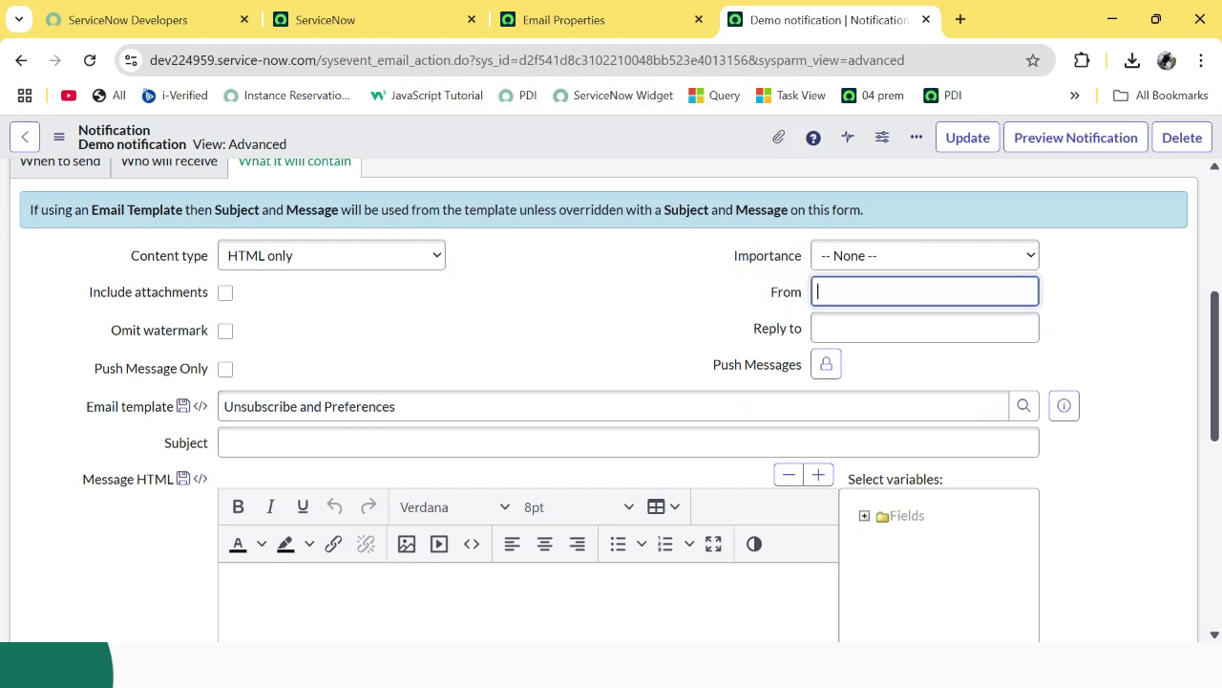
scroll(611, 401, down, 1)
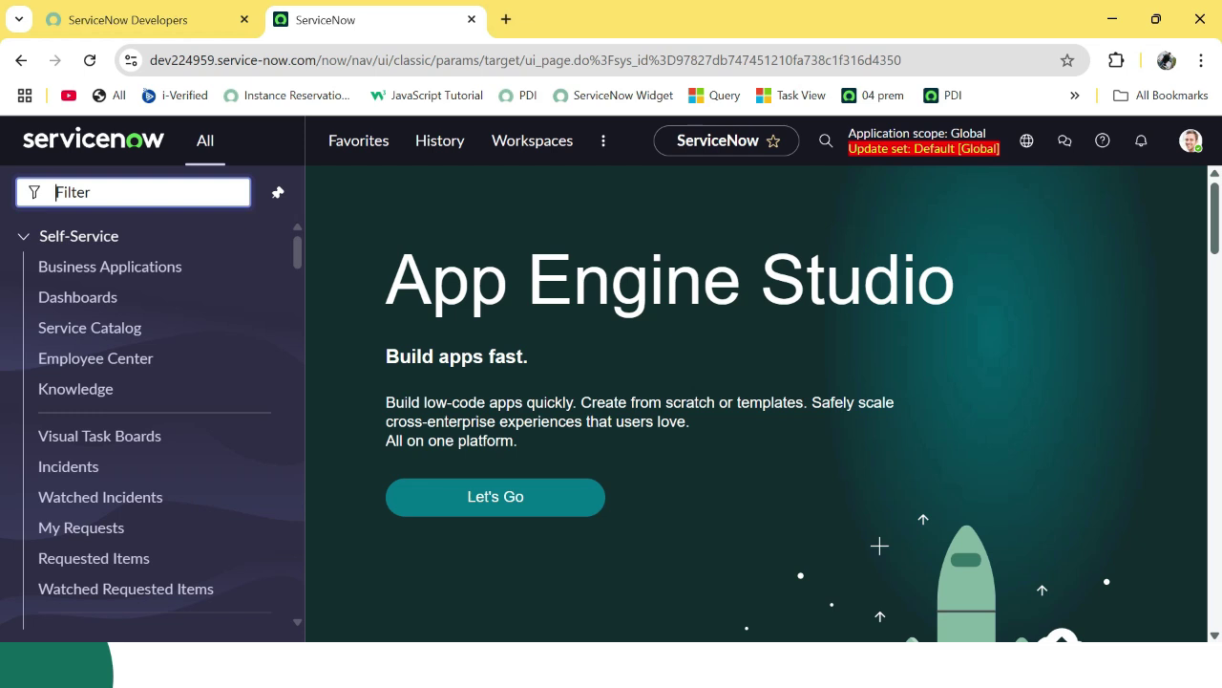
- Open a blank Change Request form with change_request.FORM and go to the notifications configured for its table
text(change_)
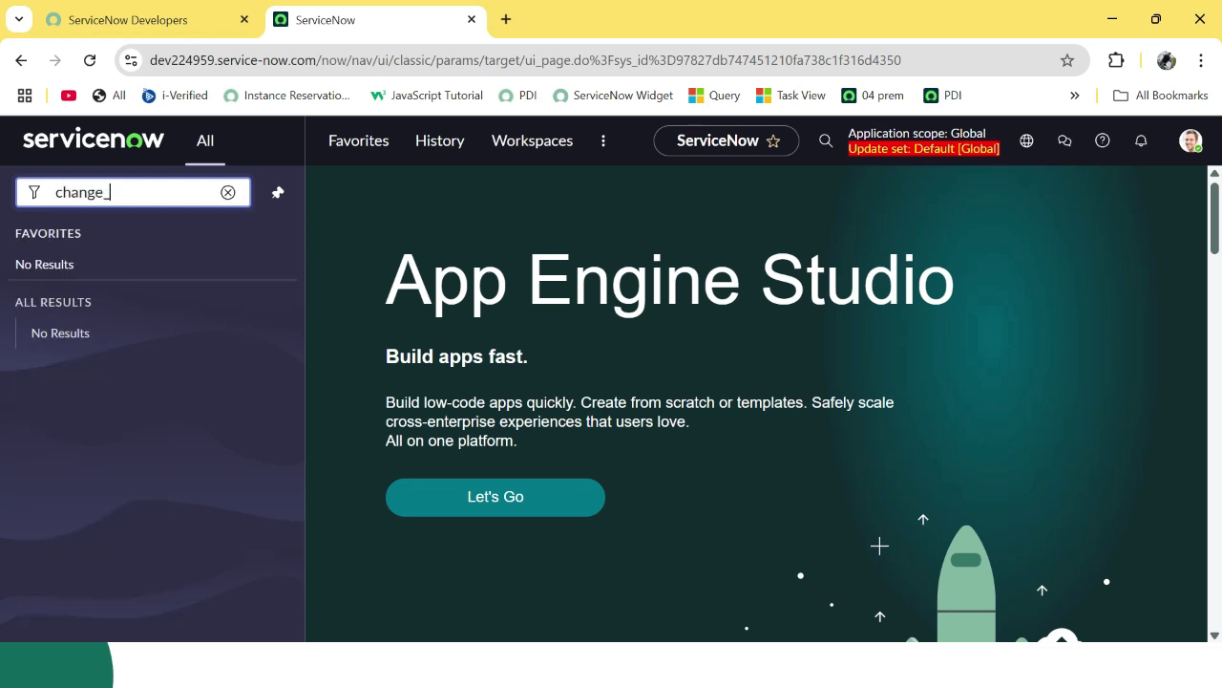
text(request.FORM)
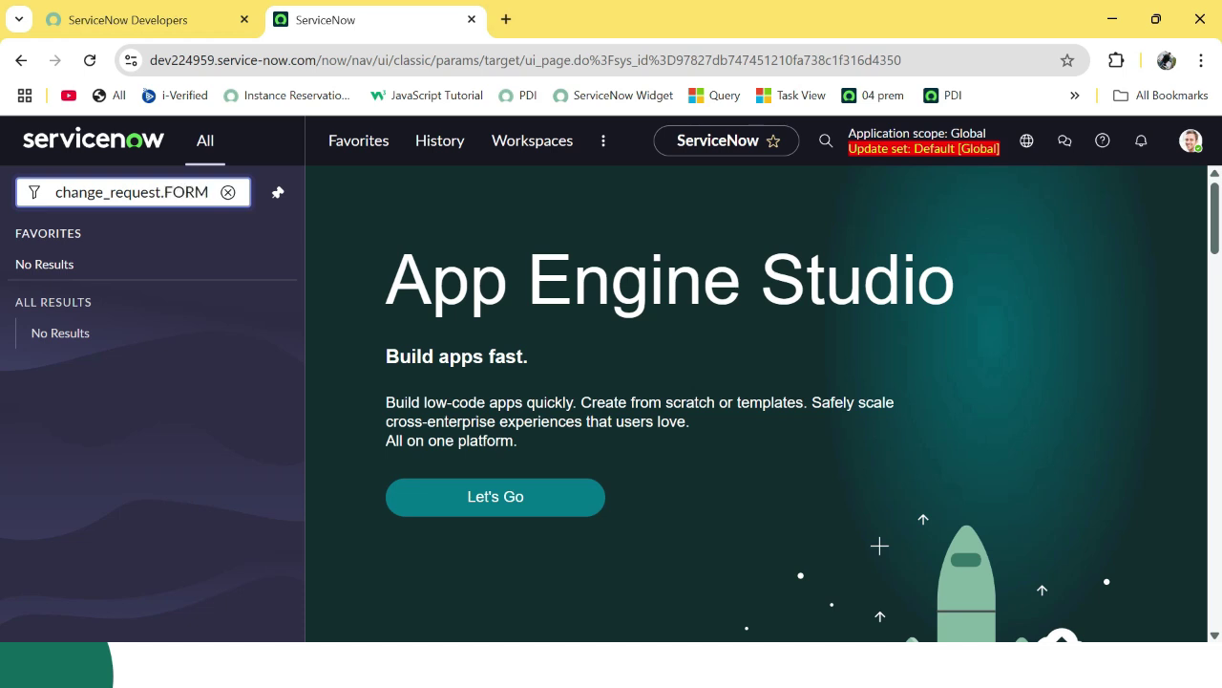
key(Return)
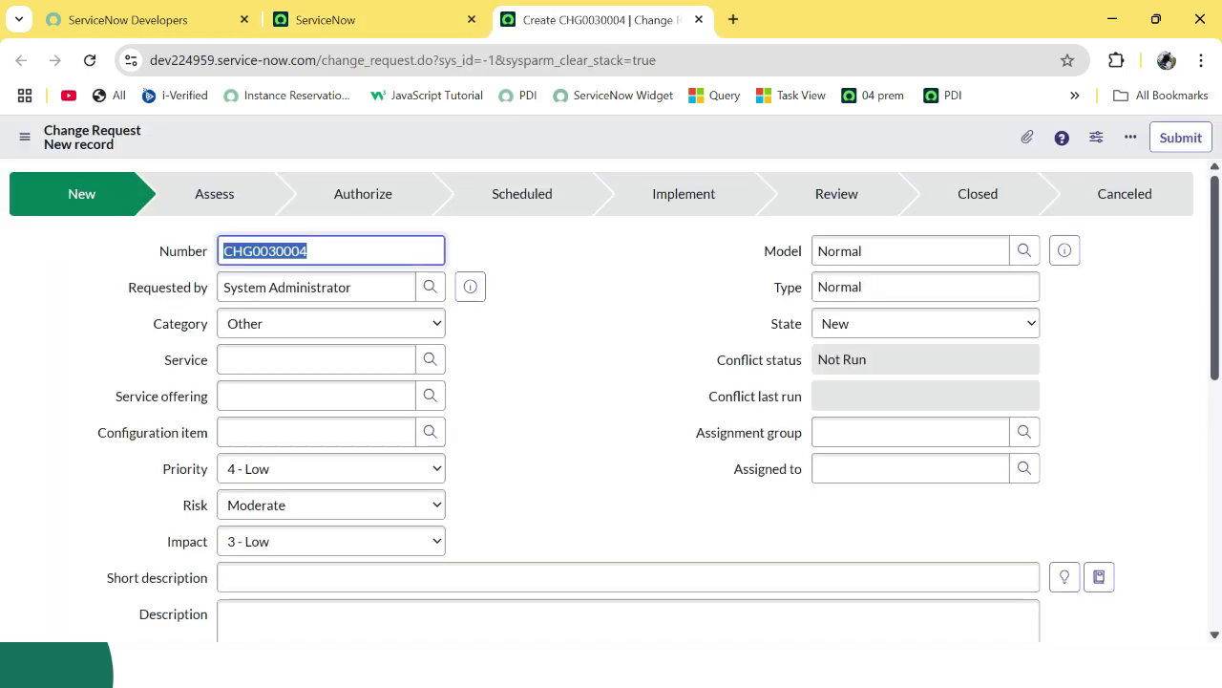
right_click(573, 144)
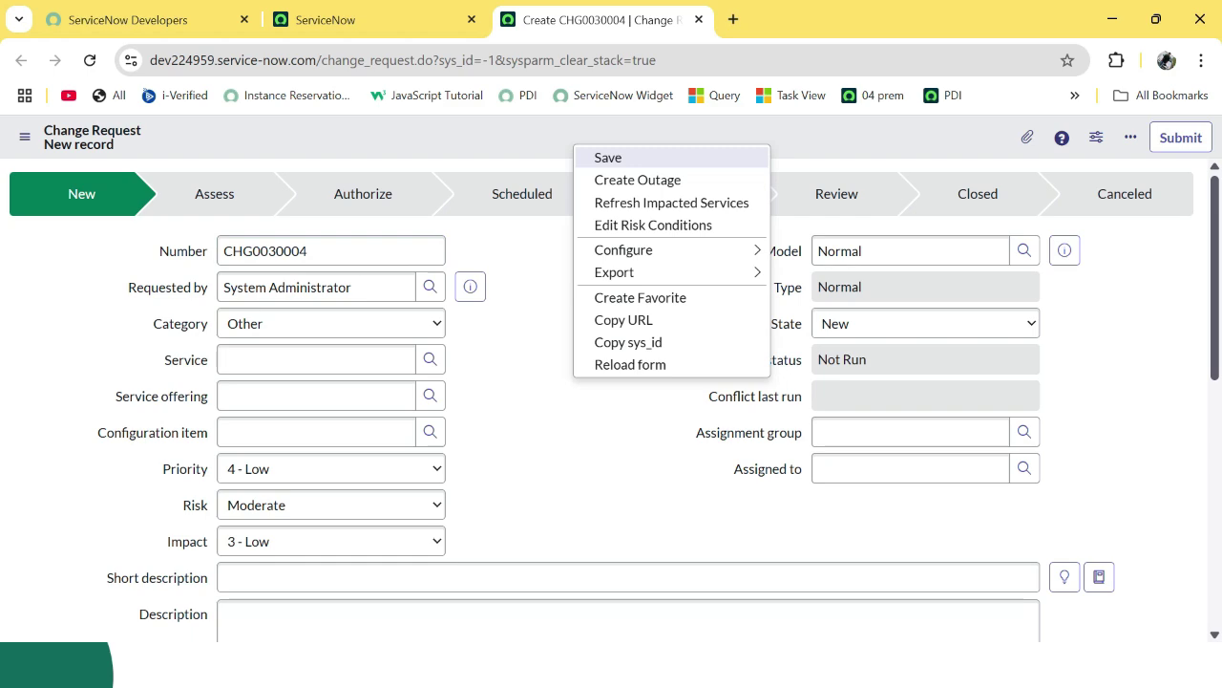
mouse_move(671, 249)
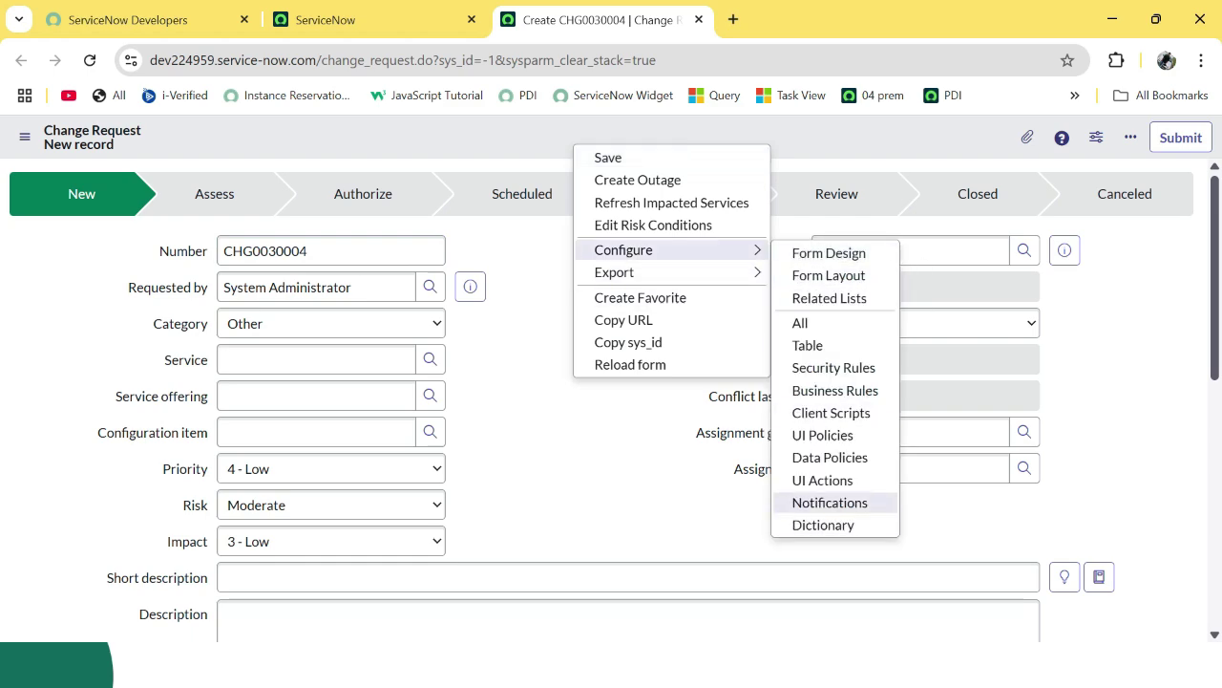
click(830, 503)
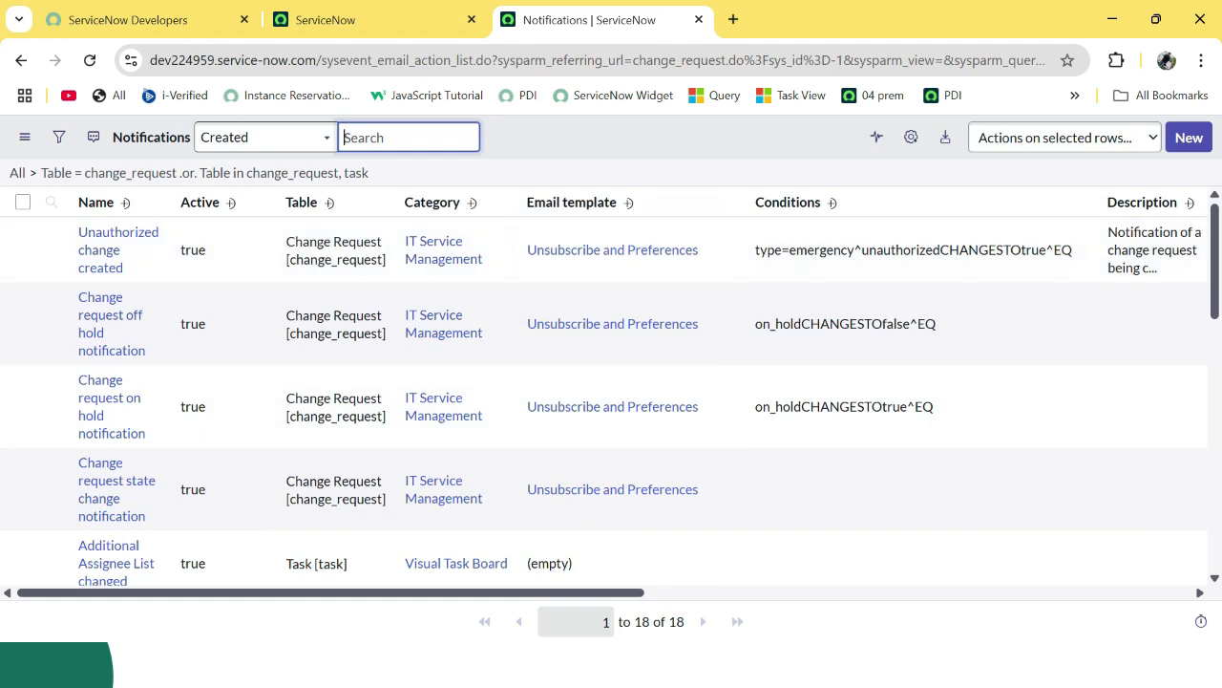
- Start a new notification on the Change Request table and name it Change Request Demo
click(1188, 137)
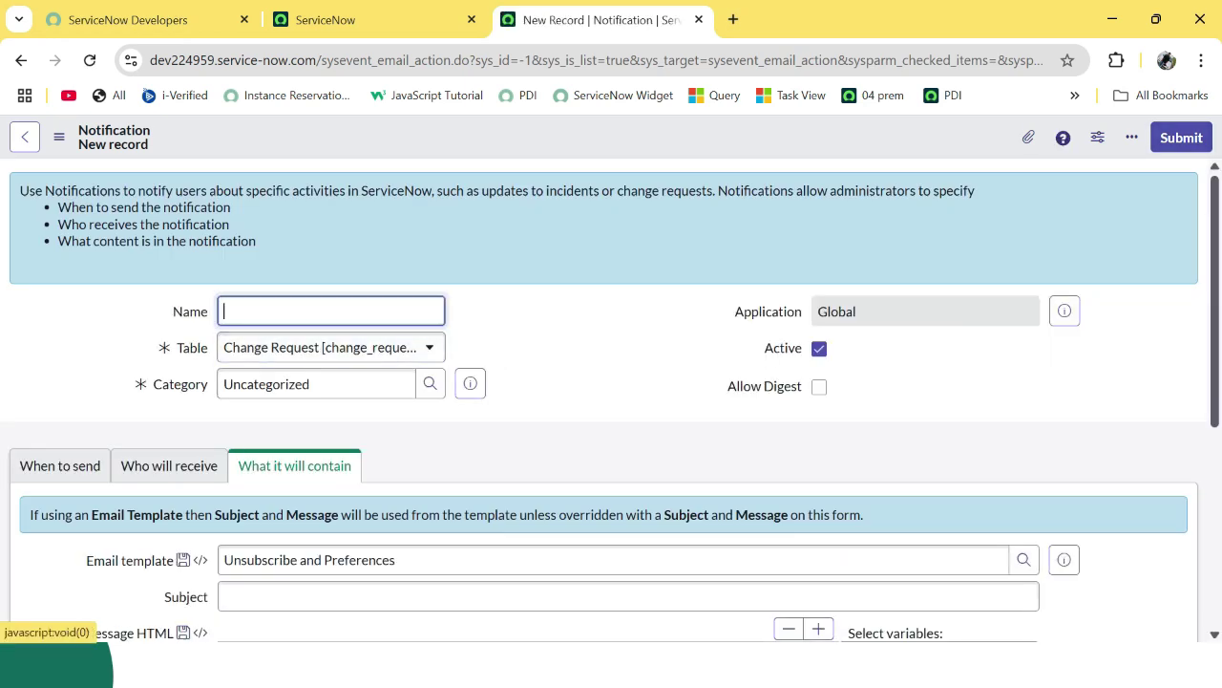
text(Chn)
key(BackSpace)
text(a)
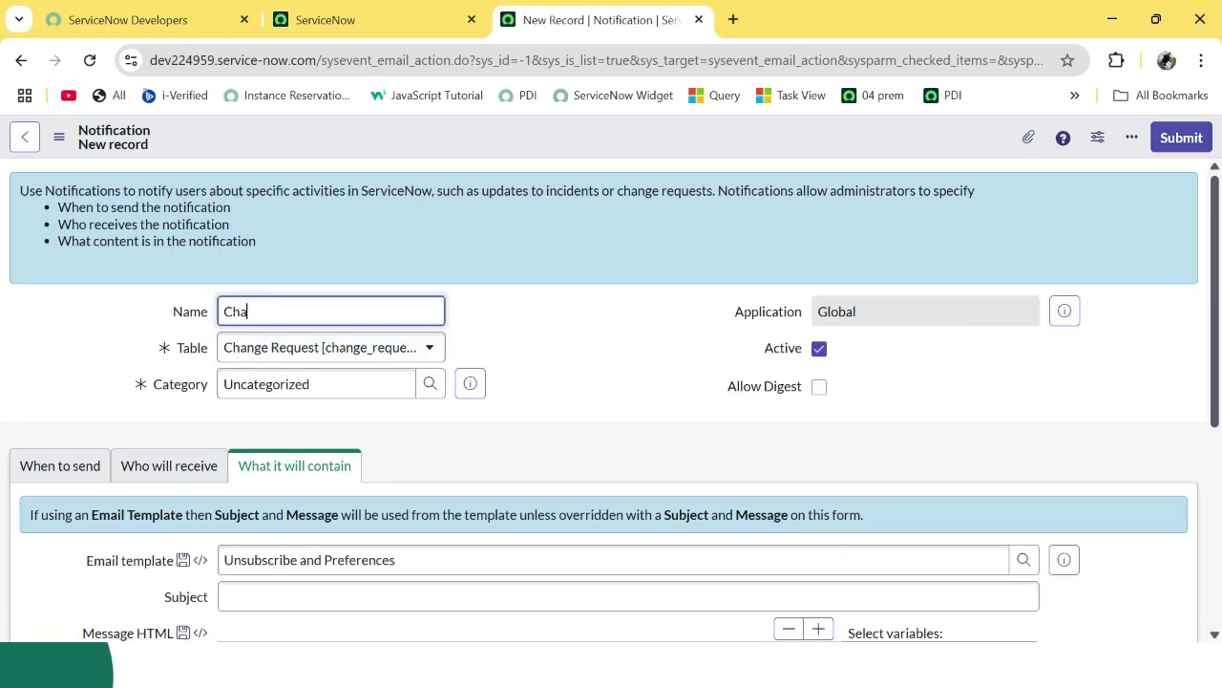
text(nge Request Demo)
key(Tab)
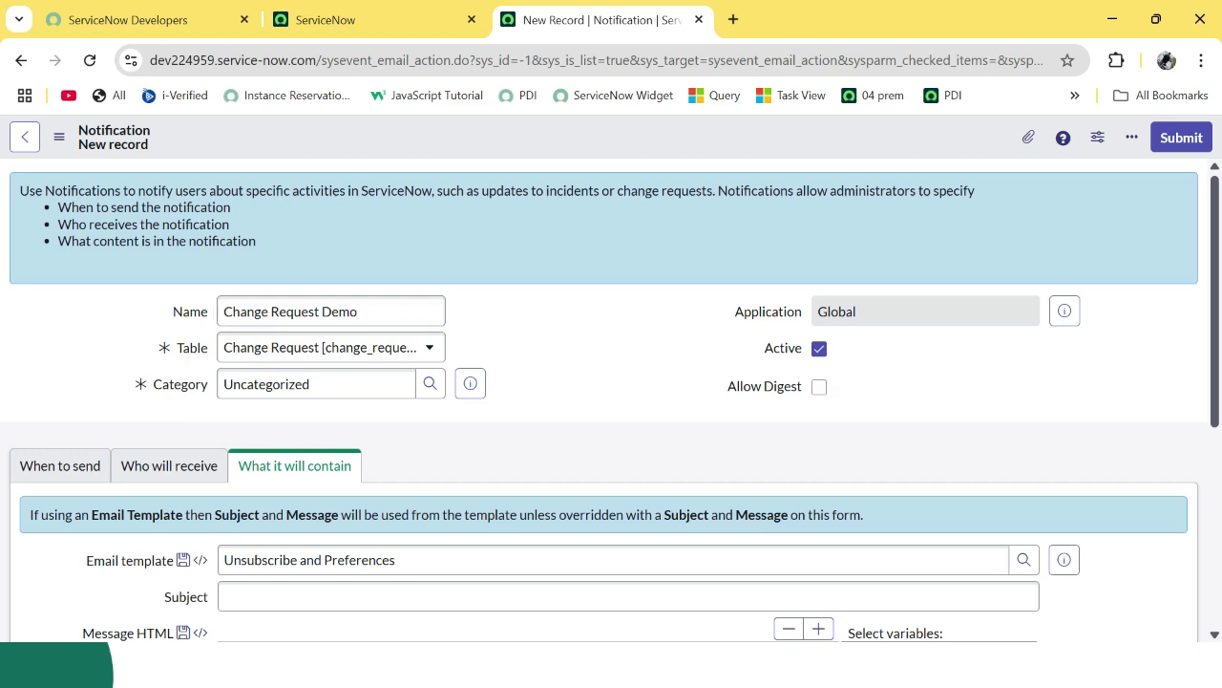
- Configure the notification's When to send settings for both Inserted and Updated change request records
scroll(611, 402, down, 3)
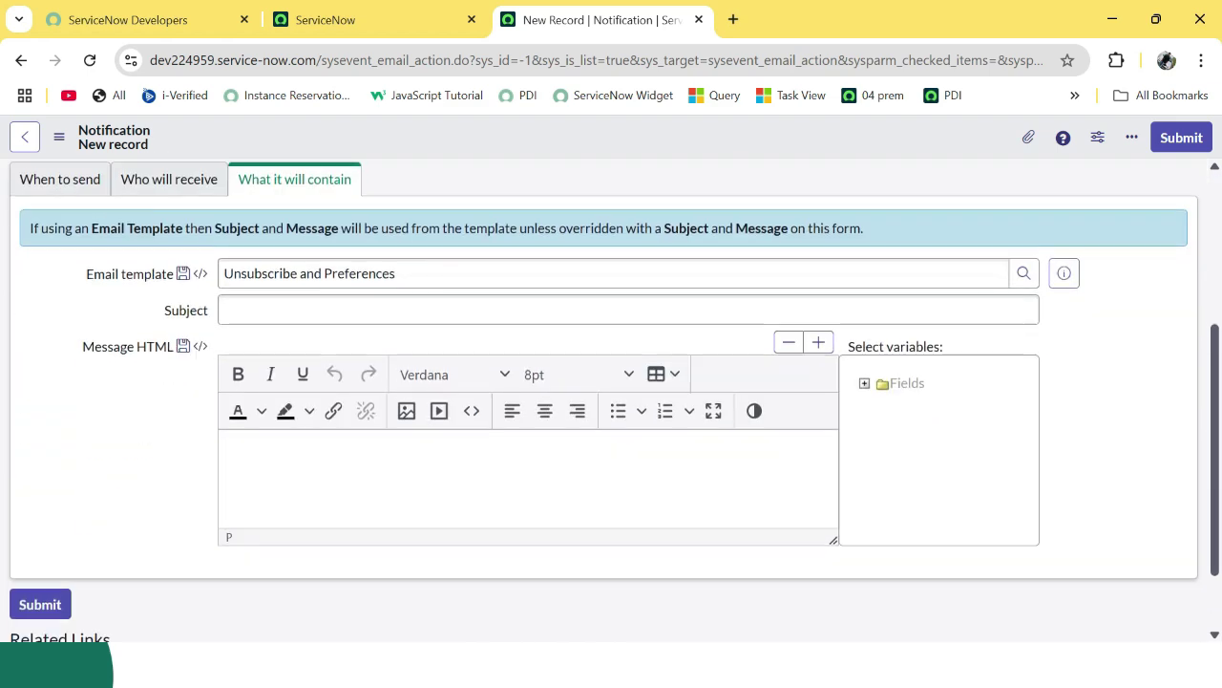
scroll(611, 401, up, 2)
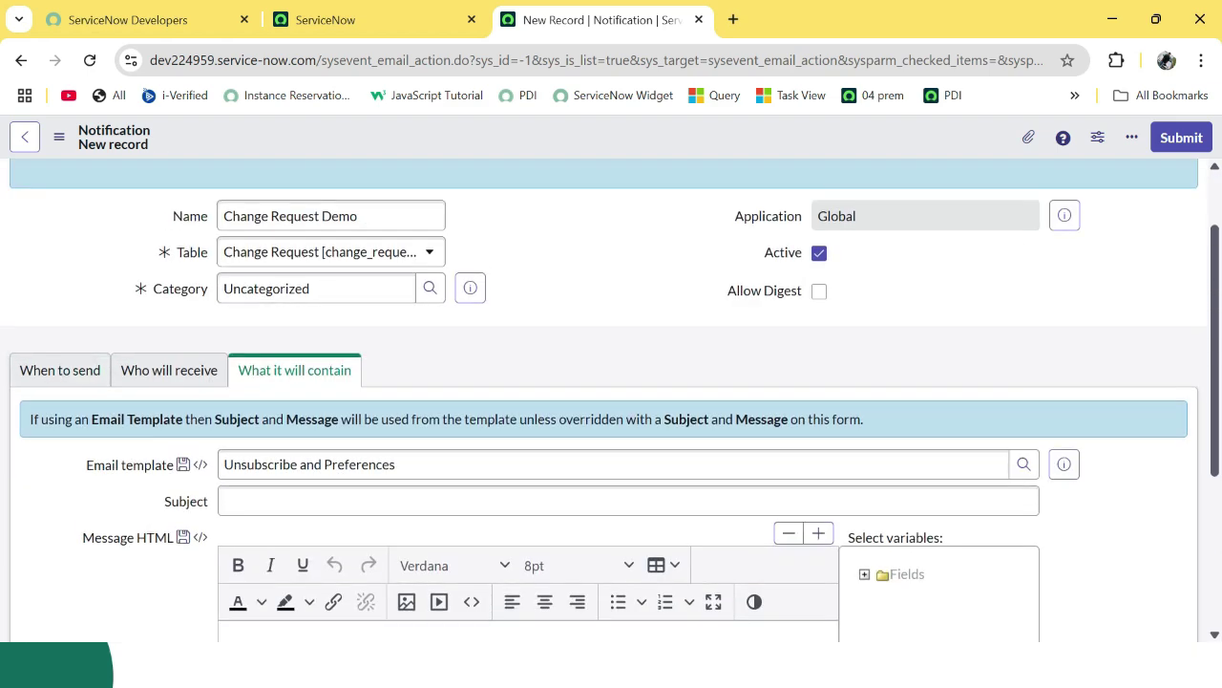
click(59, 369)
key(Return)
scroll(611, 401, down, 1)
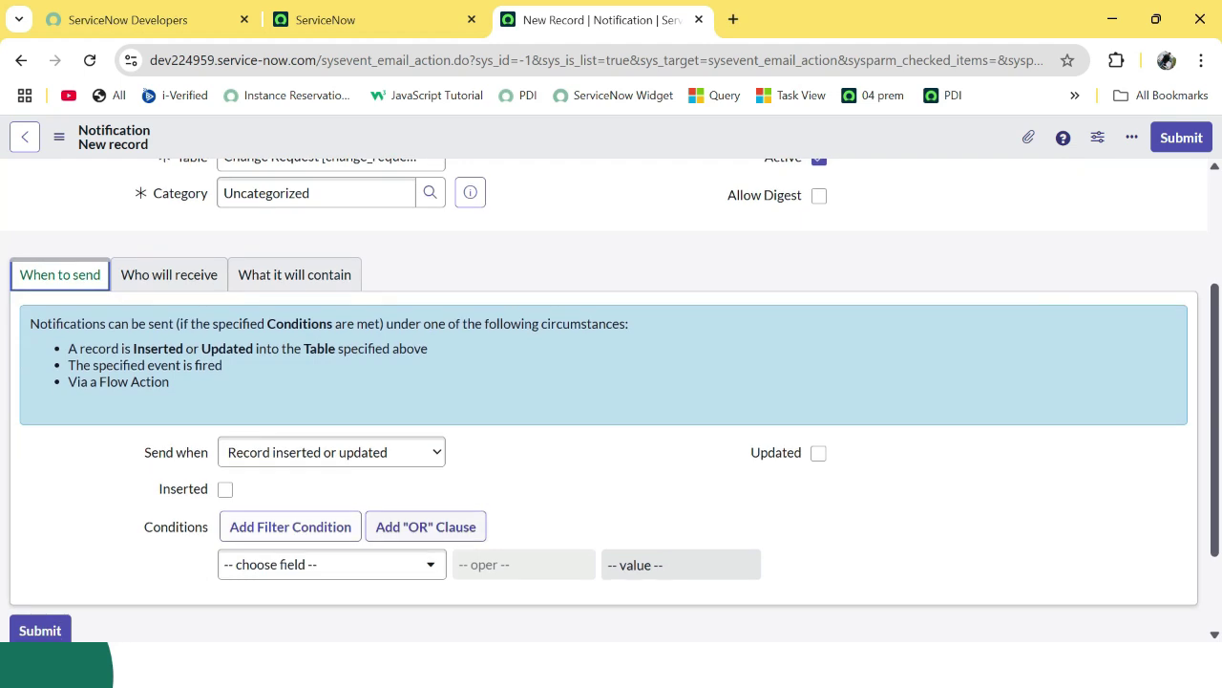
click(225, 489)
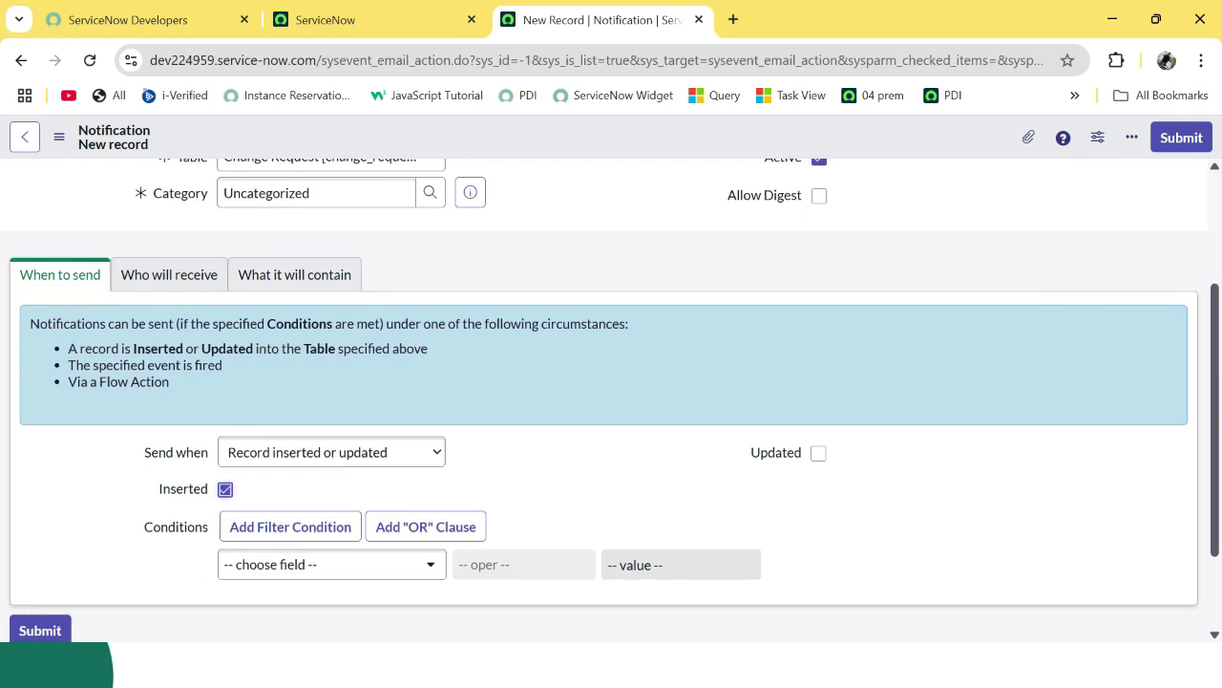
click(818, 452)
- Add Requested by as a recipient under Users/Groups in fields and lock the list
click(169, 274)
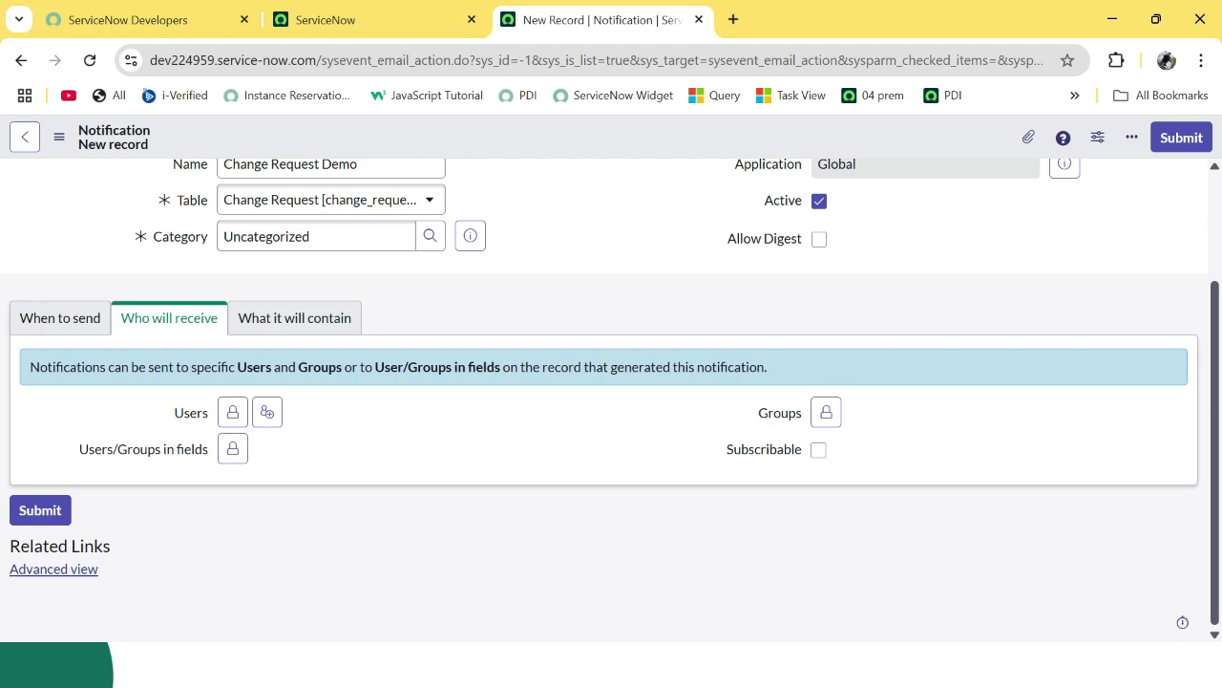
click(232, 448)
scroll(286, 535, down, 2)
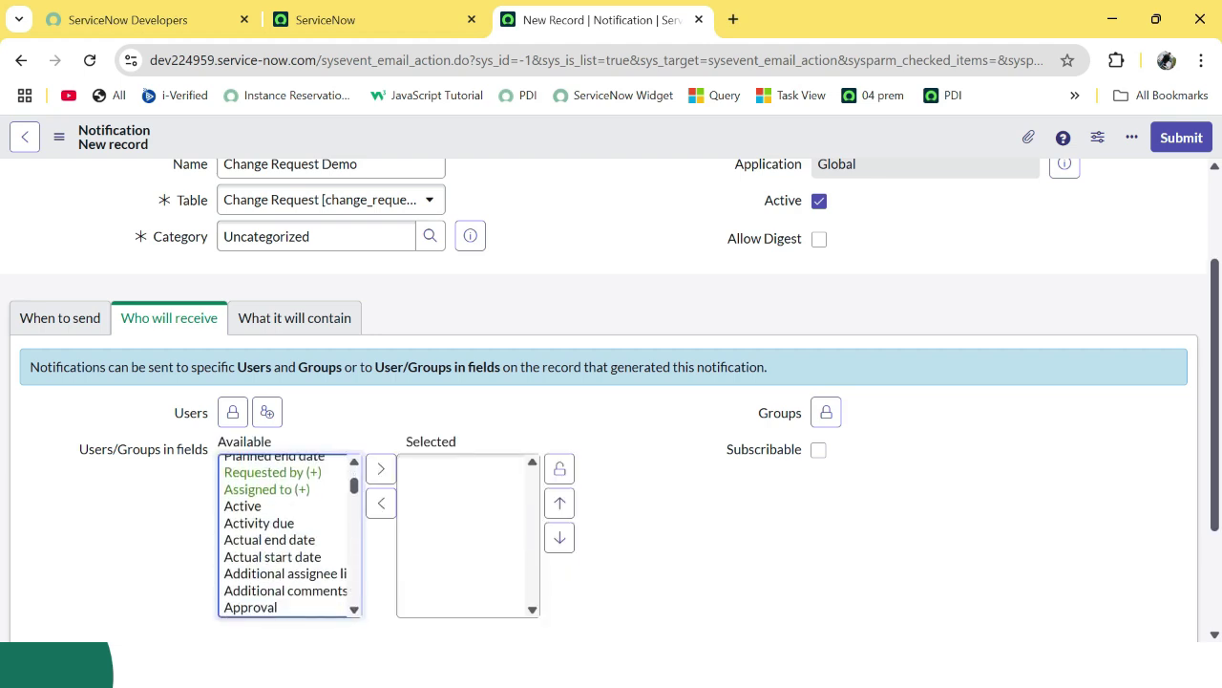
click(273, 472)
click(381, 502)
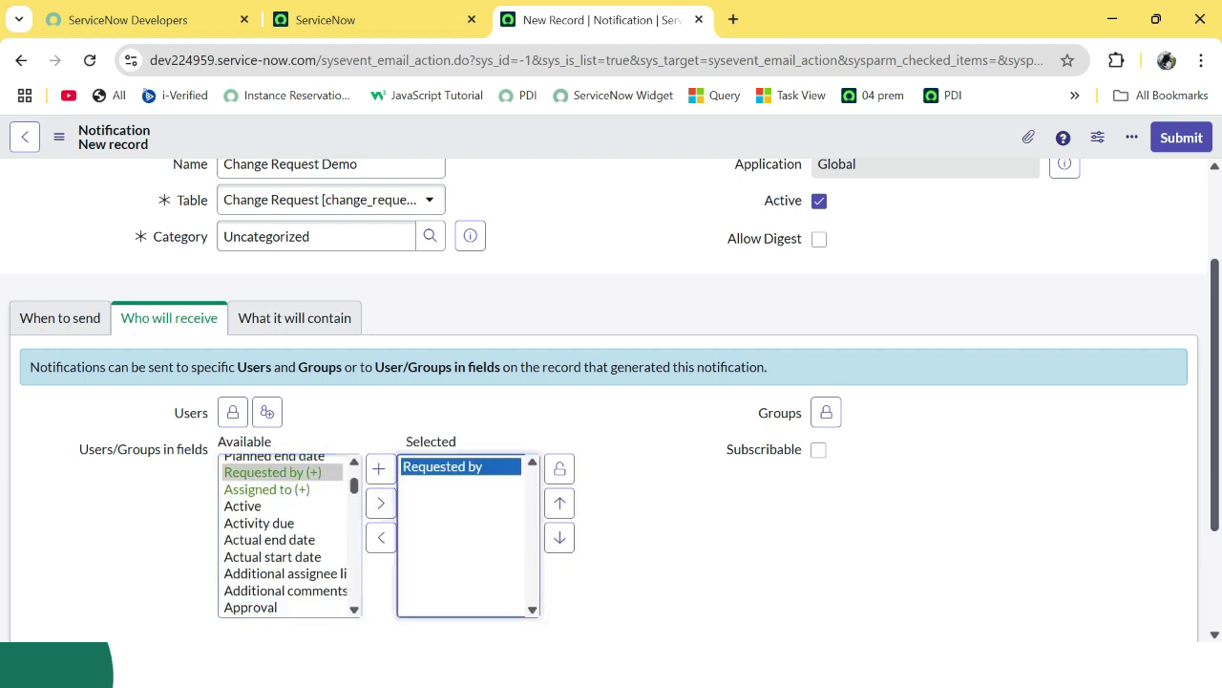
click(560, 468)
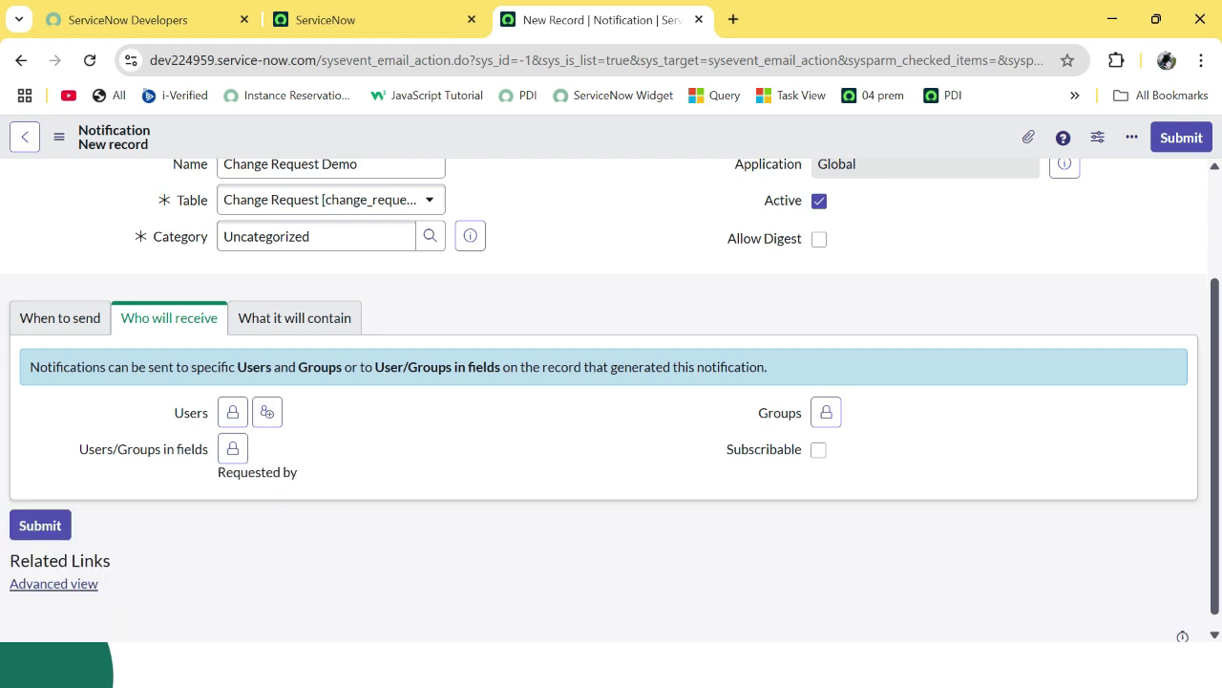
- Set the notification's subject to "We have created Change Request For you" in the What it will contain settings
click(294, 317)
scroll(612, 400, down, 1)
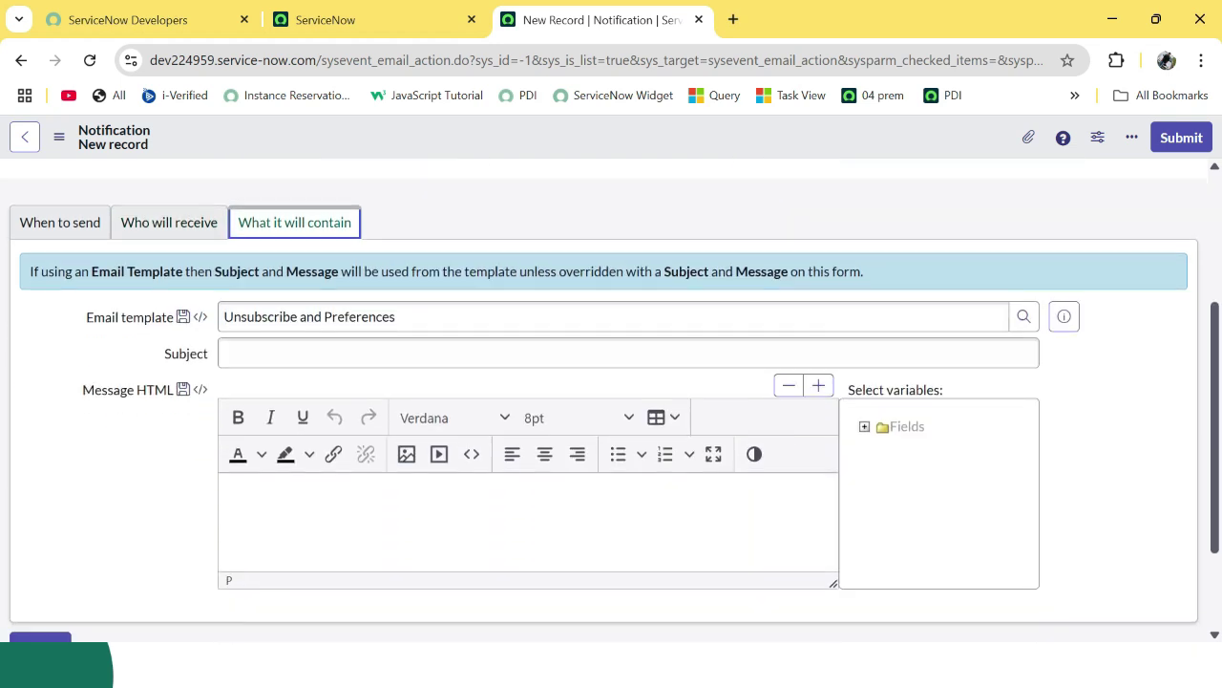
click(456, 352)
click(225, 353)
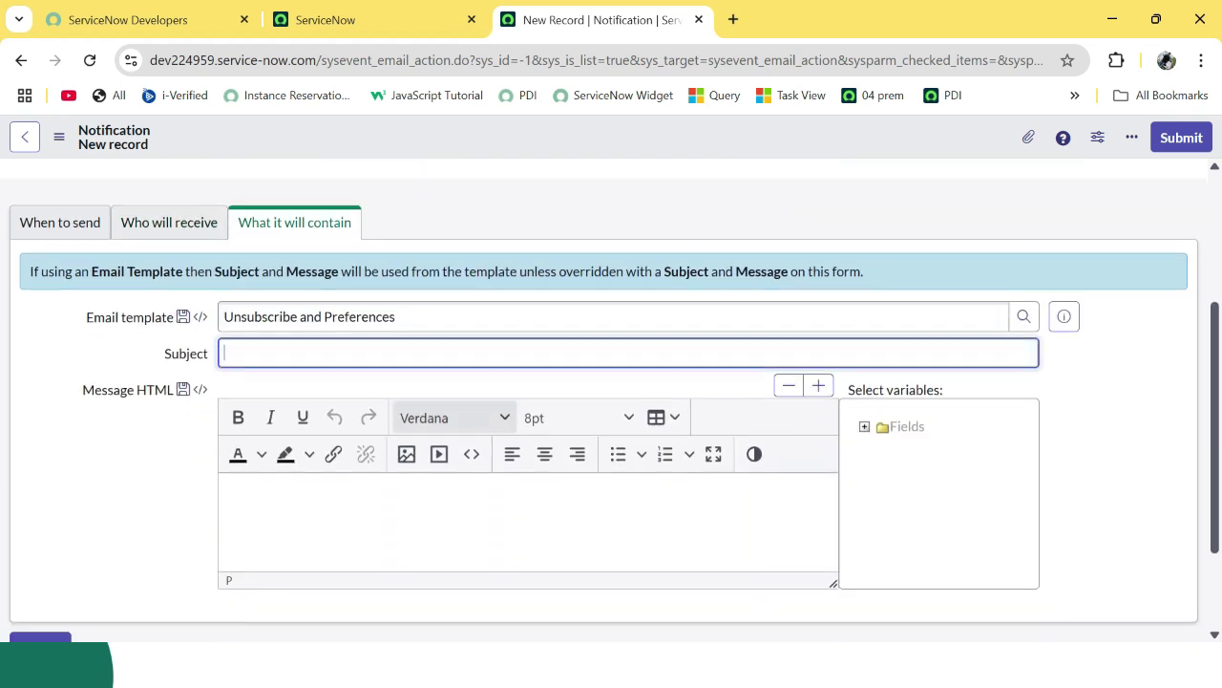
text(Hey Wo)
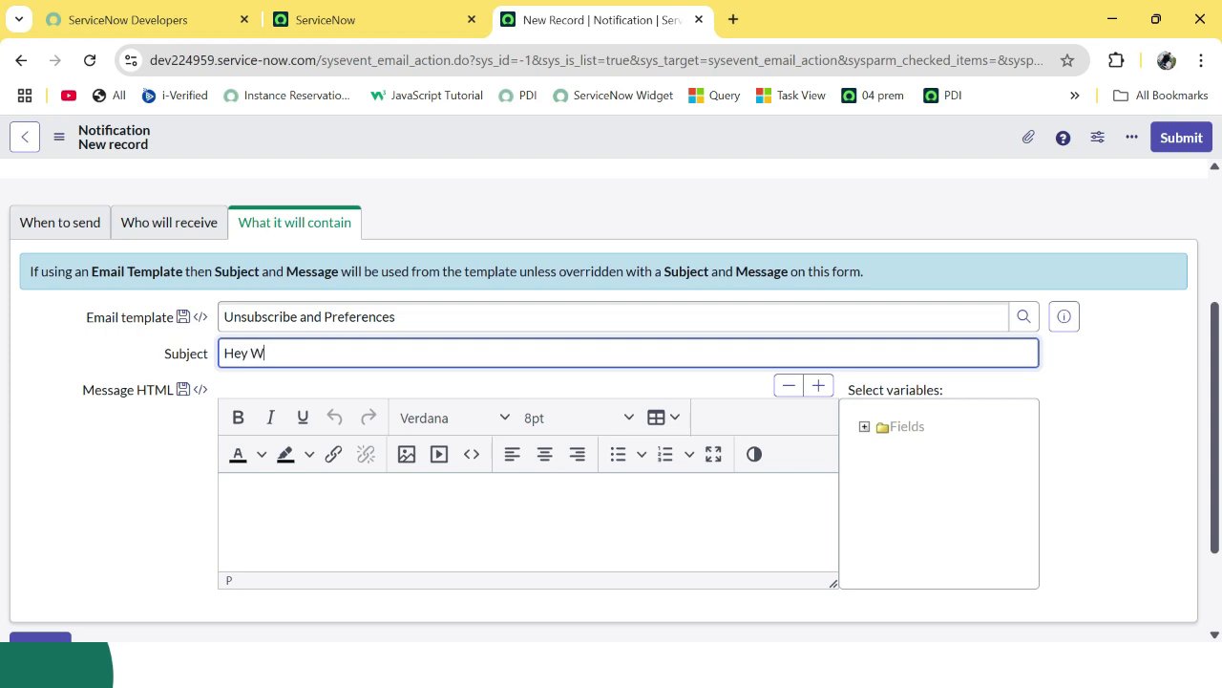
key(ctrl+a)
key(BackSpace)
text(We have created Change)
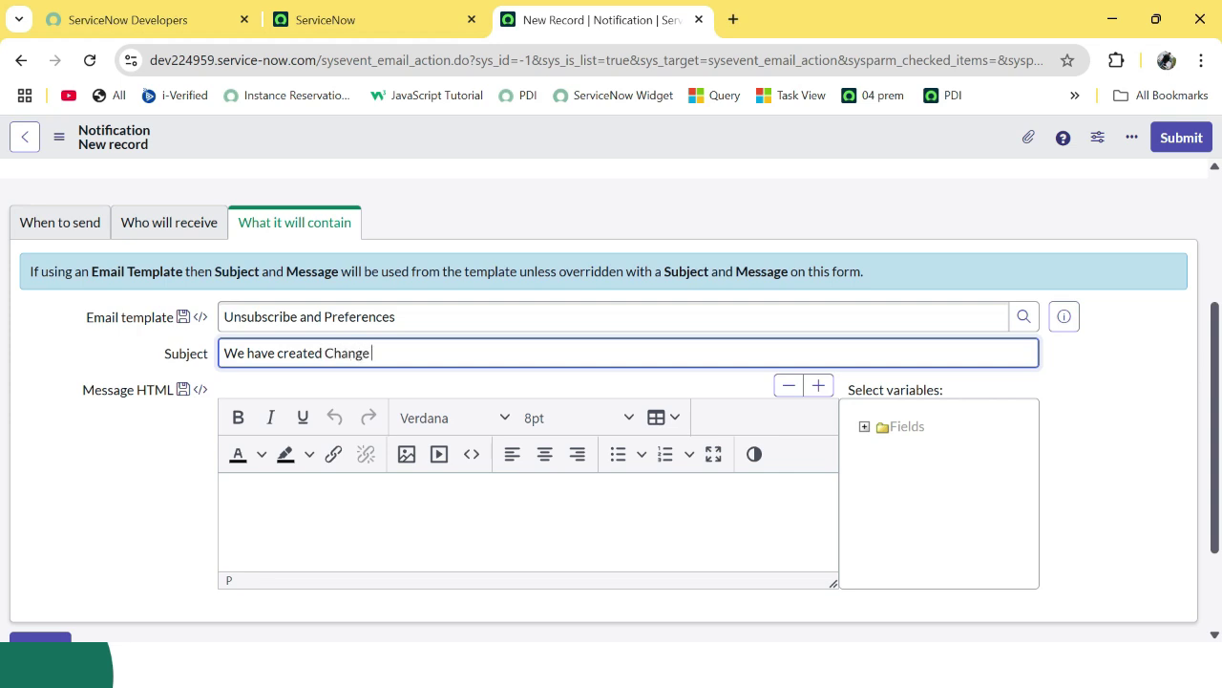
text( Request For you)
- Browse the Fields variables available for the message and open another blank Change Request form with change_request.FORM
click(865, 426)
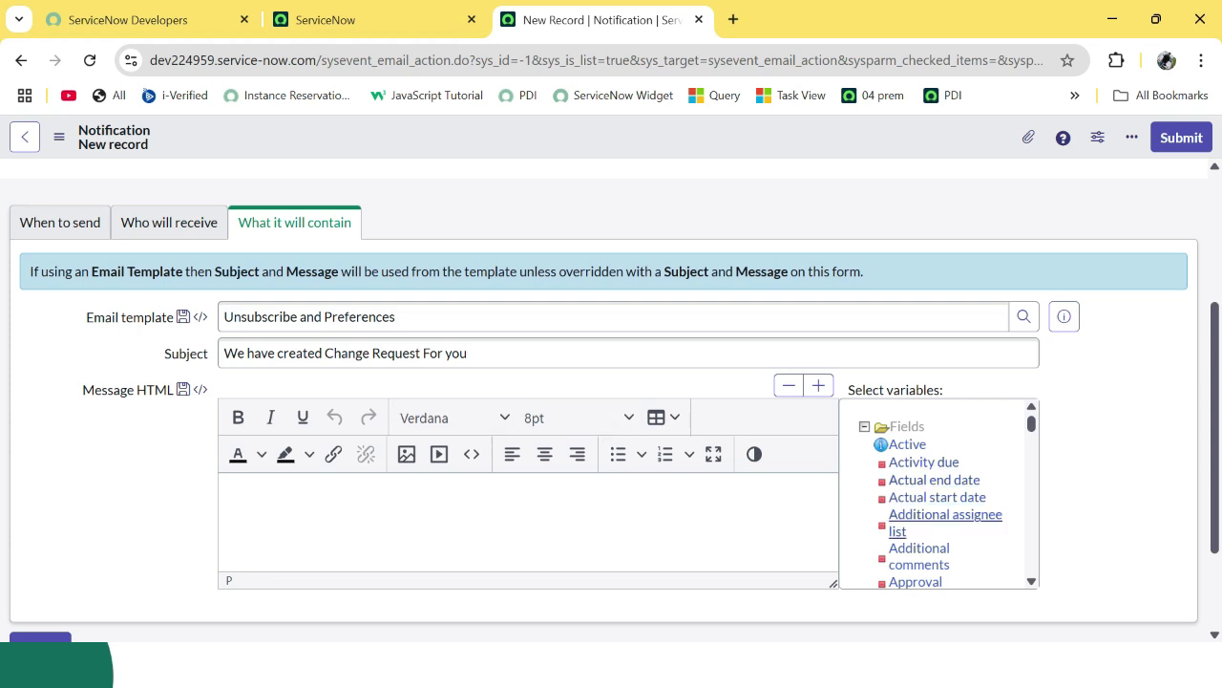
scroll(940, 516, down, 3)
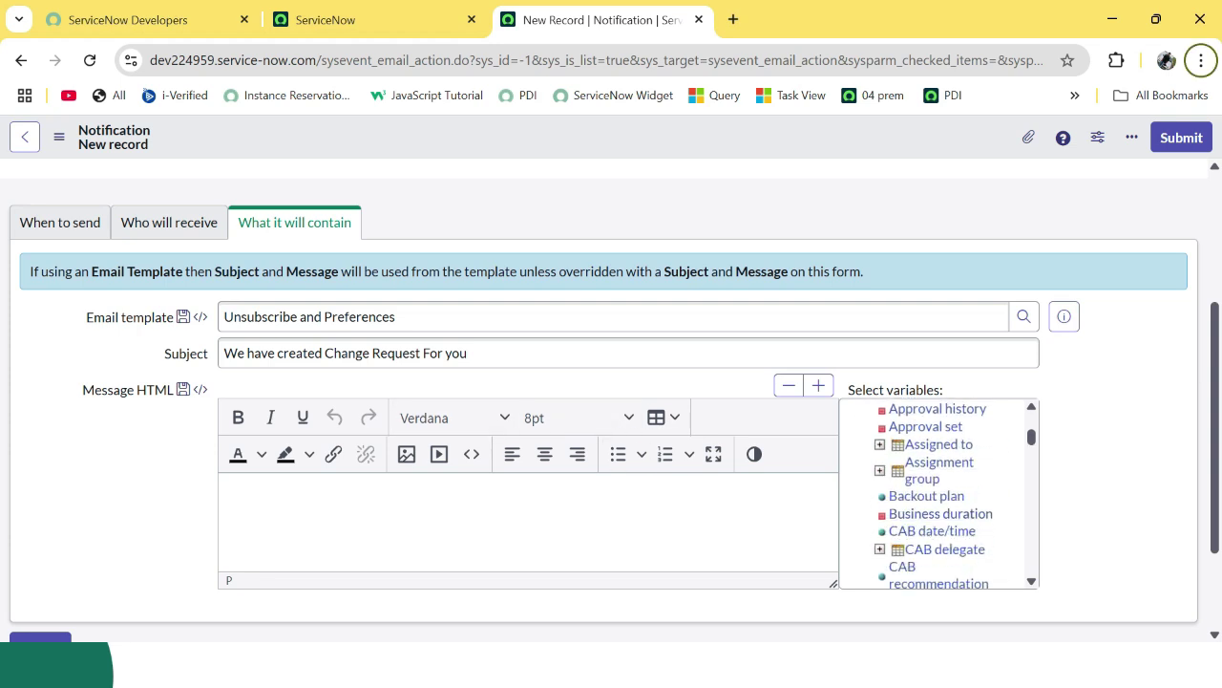
key(ctrl+Page_Up)
text(chang)
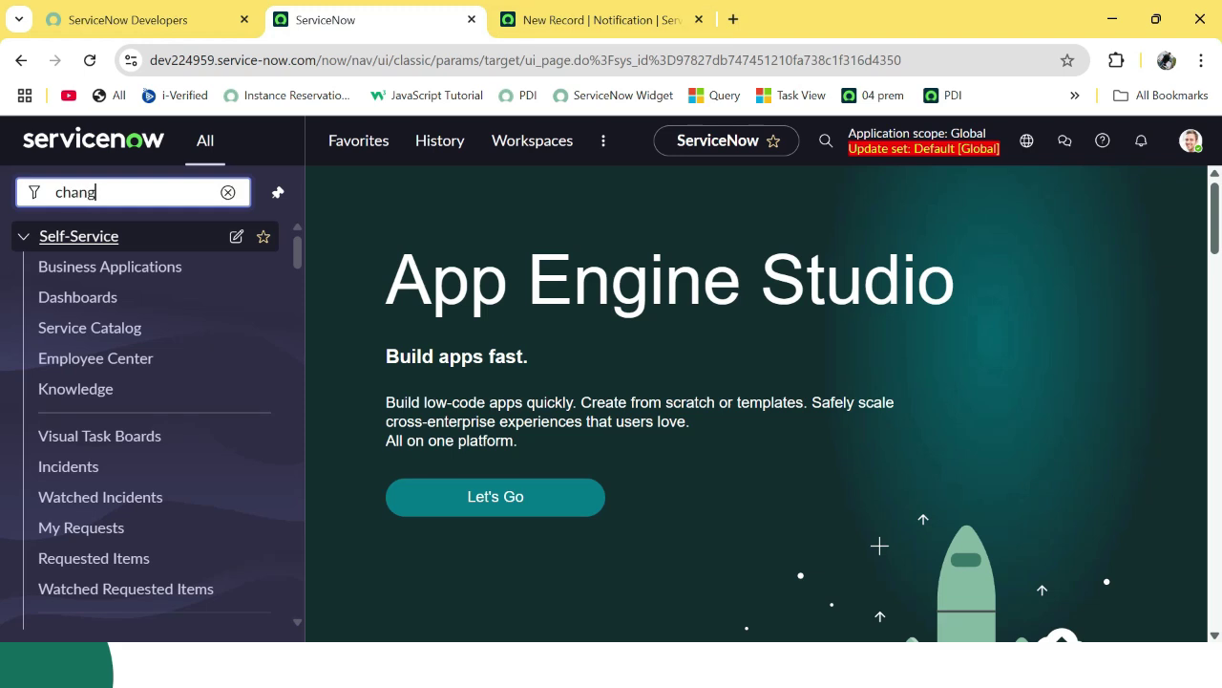
text(e_reques)
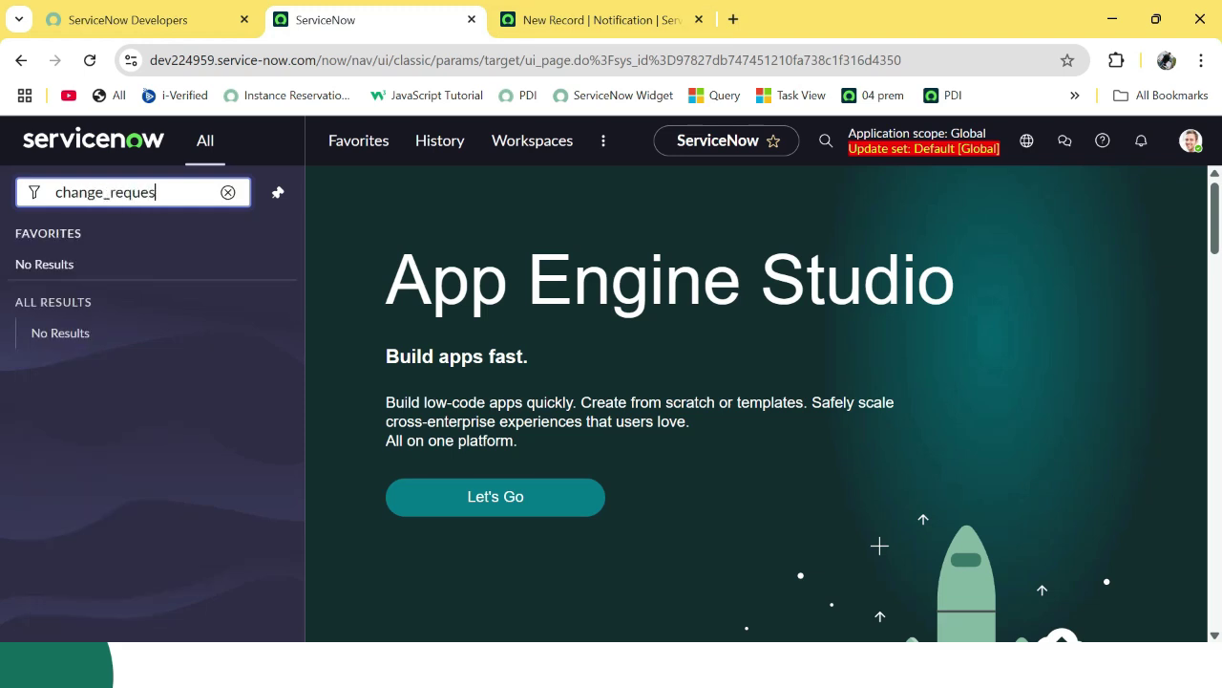
text(t.FORM)
key(Return)
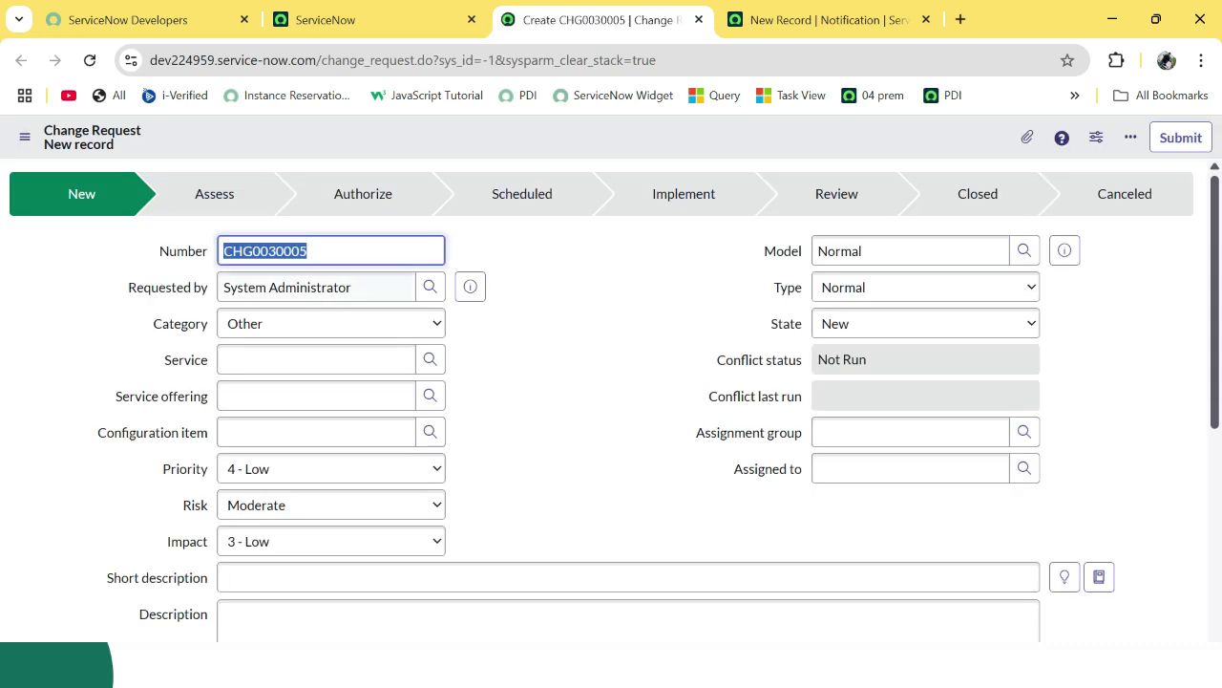
- Look up the technical field name and type of the Number field on the new Change Request form
ctrl+click(182, 250)
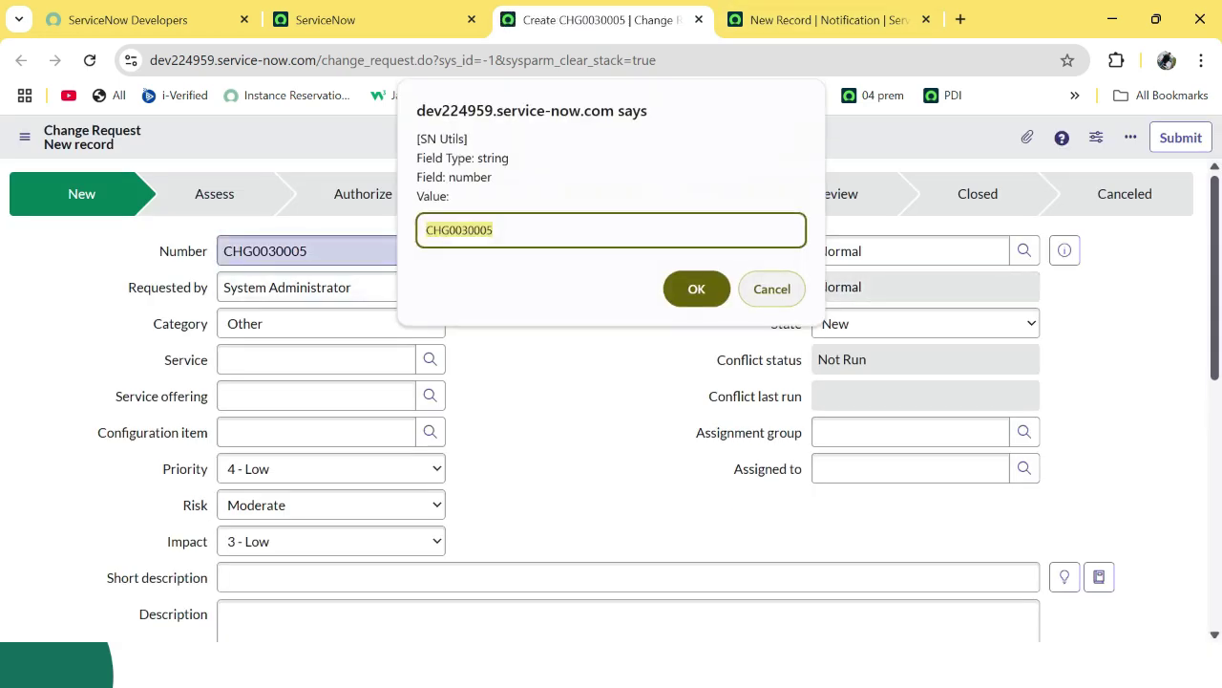
click(771, 288)
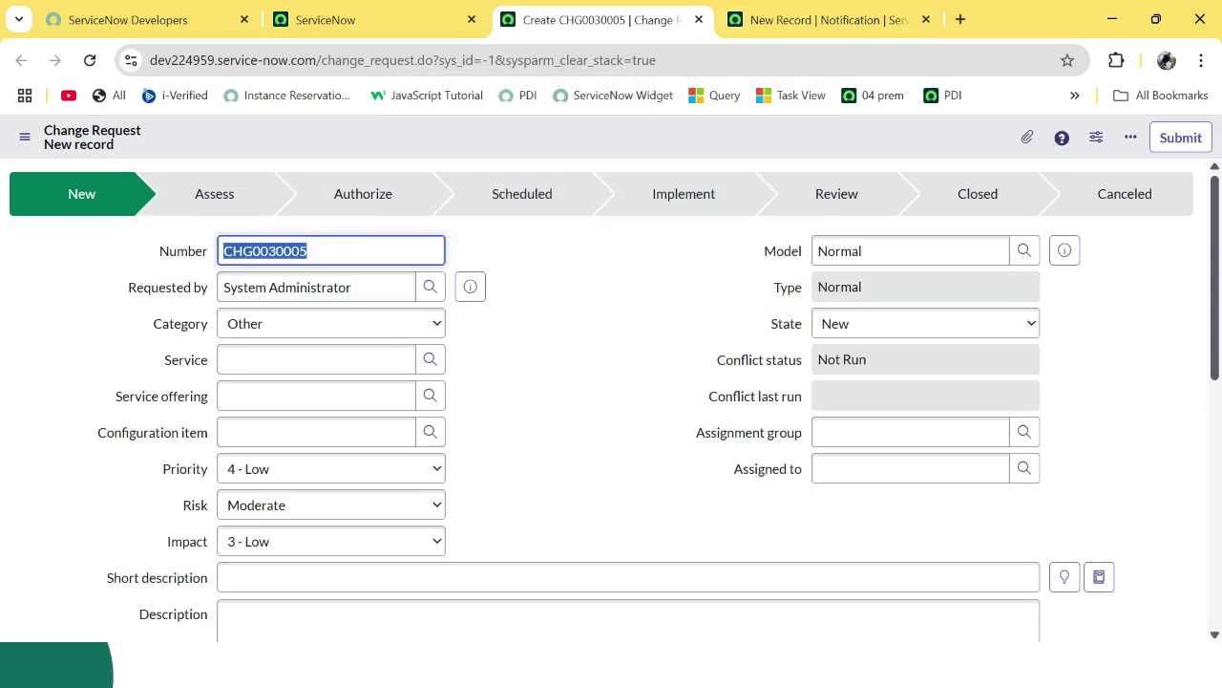
ctrl+click(182, 250)
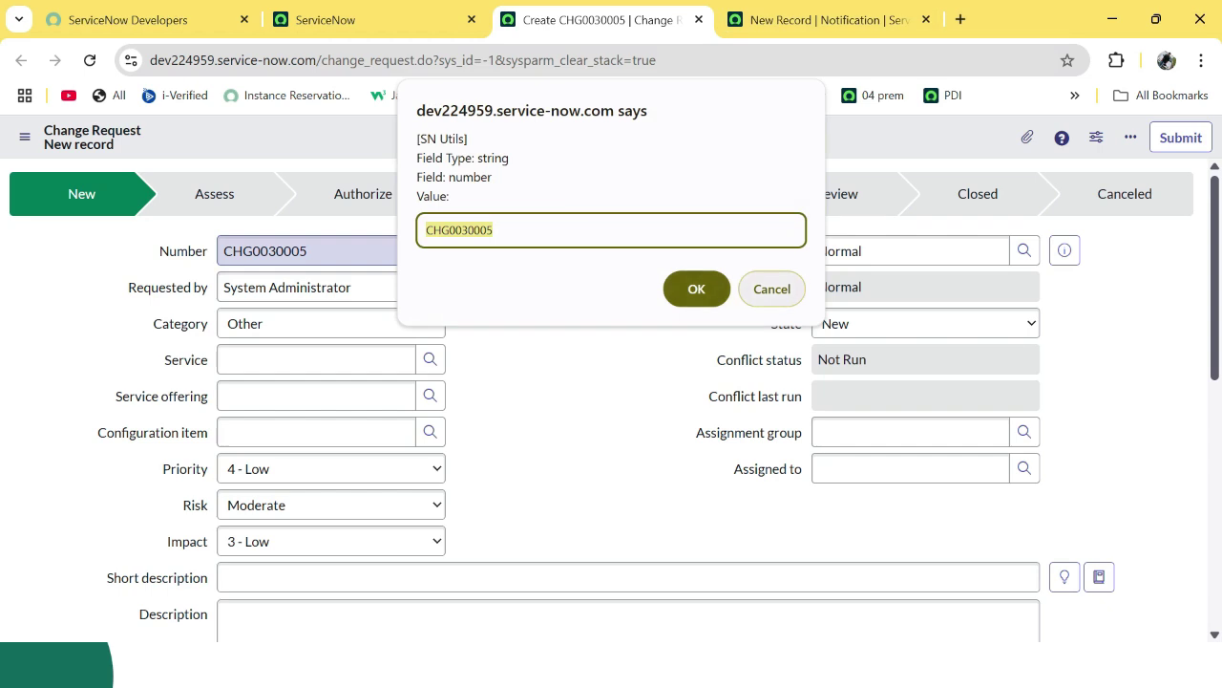
key(Return)
- Return to the Change Request Demo notification and insert the Number variable into the HTML message
key(ctrl+Tab)
scroll(939, 492, down, 10)
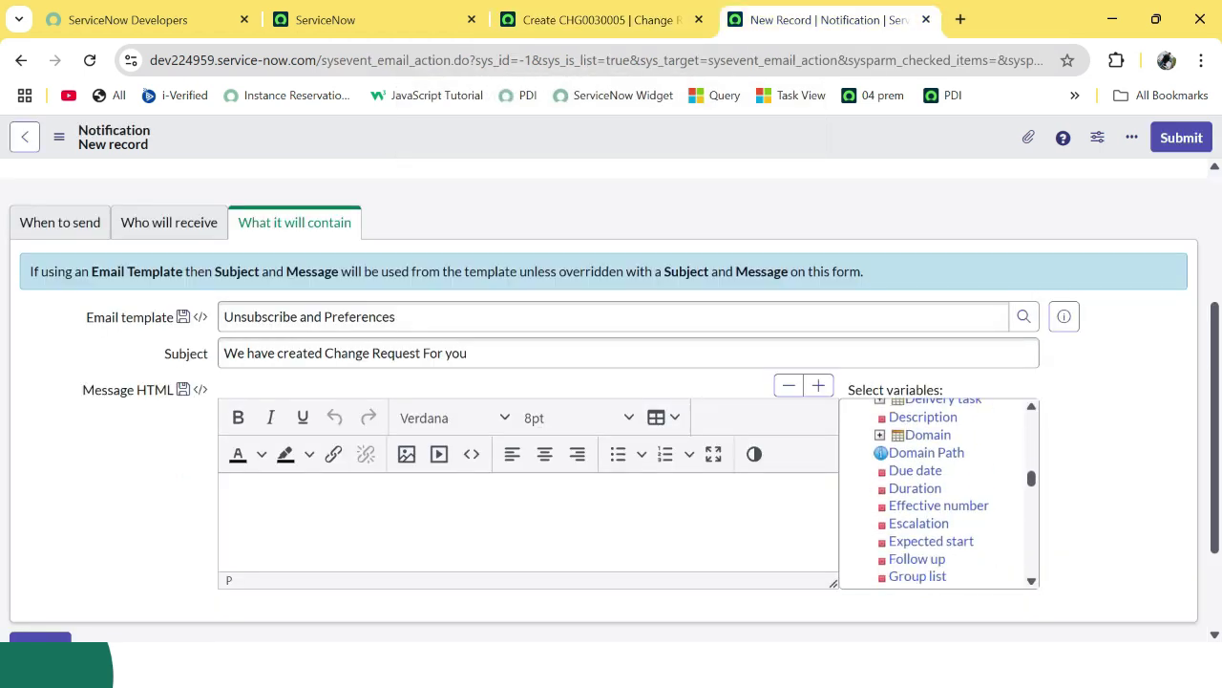
scroll(939, 492, down, 5)
scroll(939, 492, up, 5)
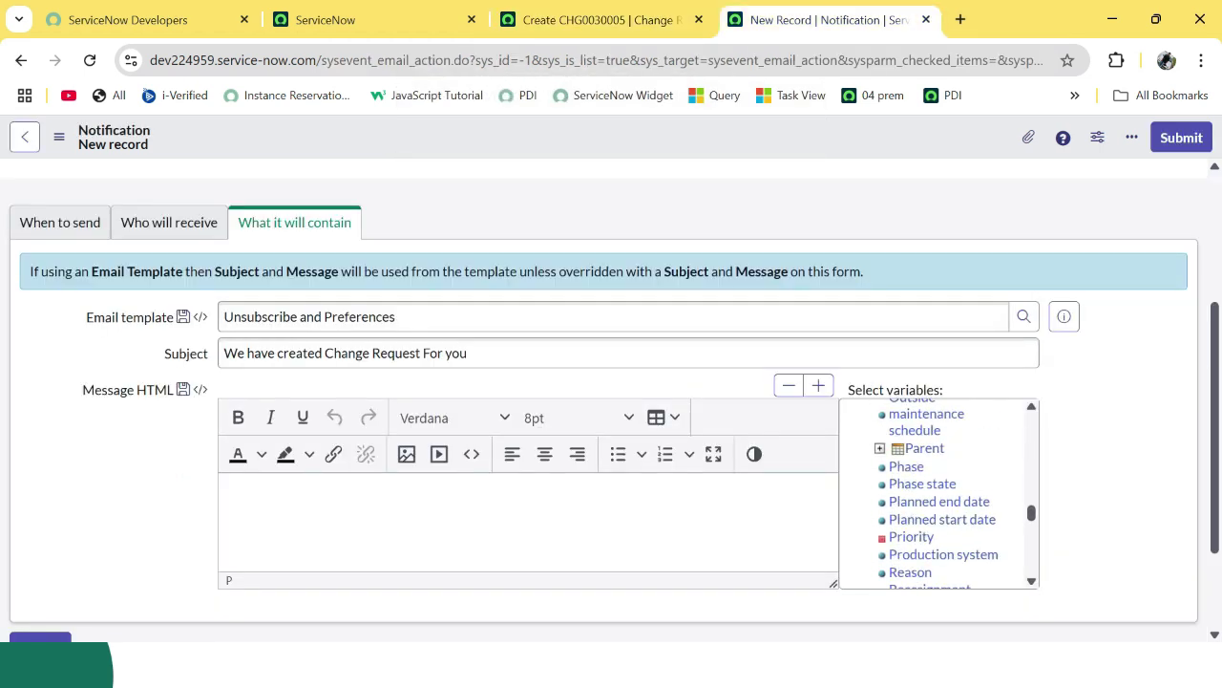
scroll(939, 492, up, 4)
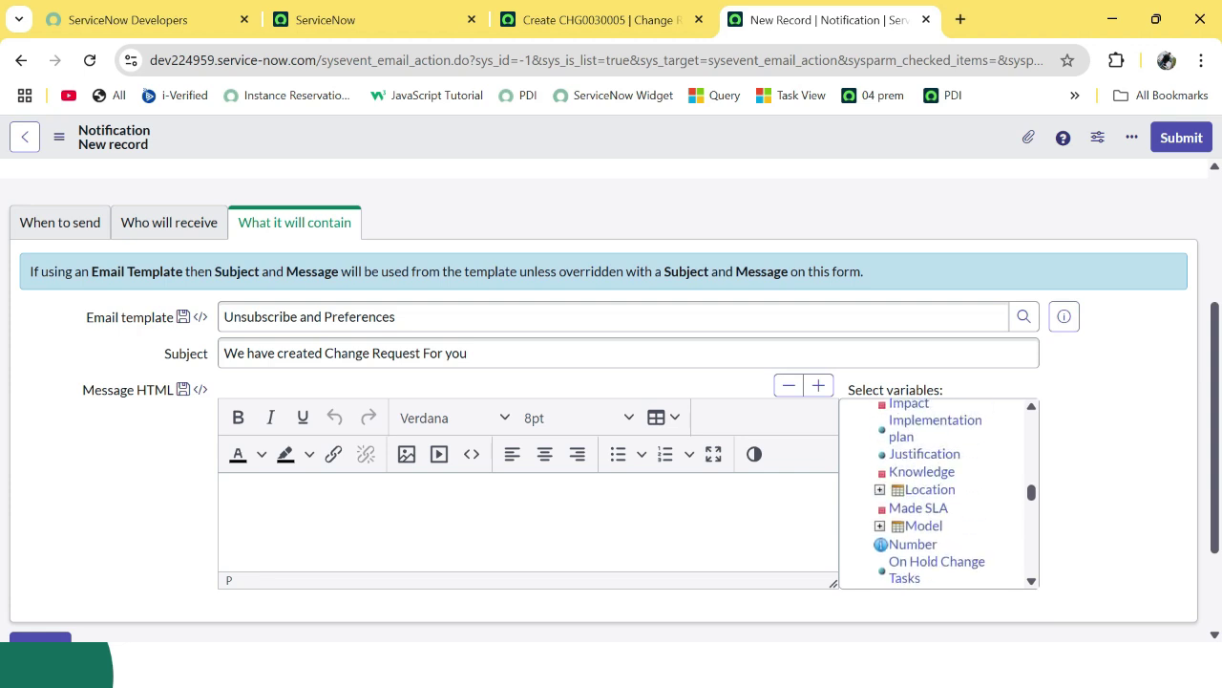
scroll(938, 492, down, 2)
scroll(938, 492, down, 1)
click(913, 448)
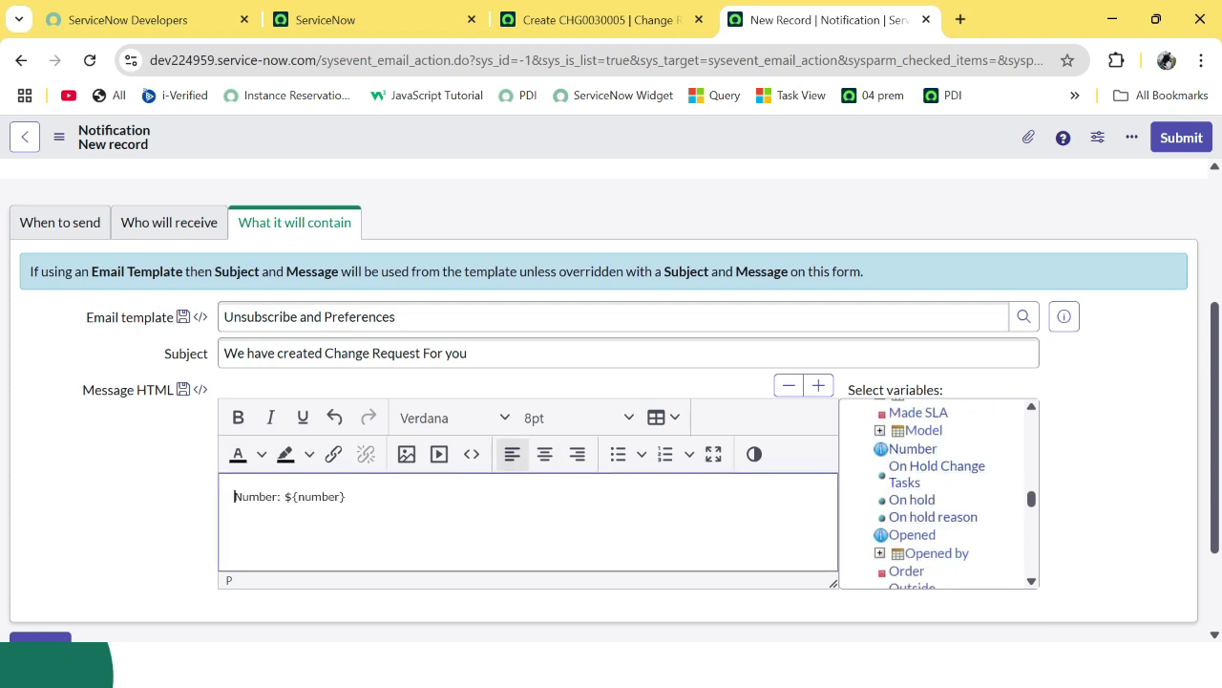
- Move the ${number} variable from the message into the subject, right after "Change Request"
drag(284, 495, 346, 496)
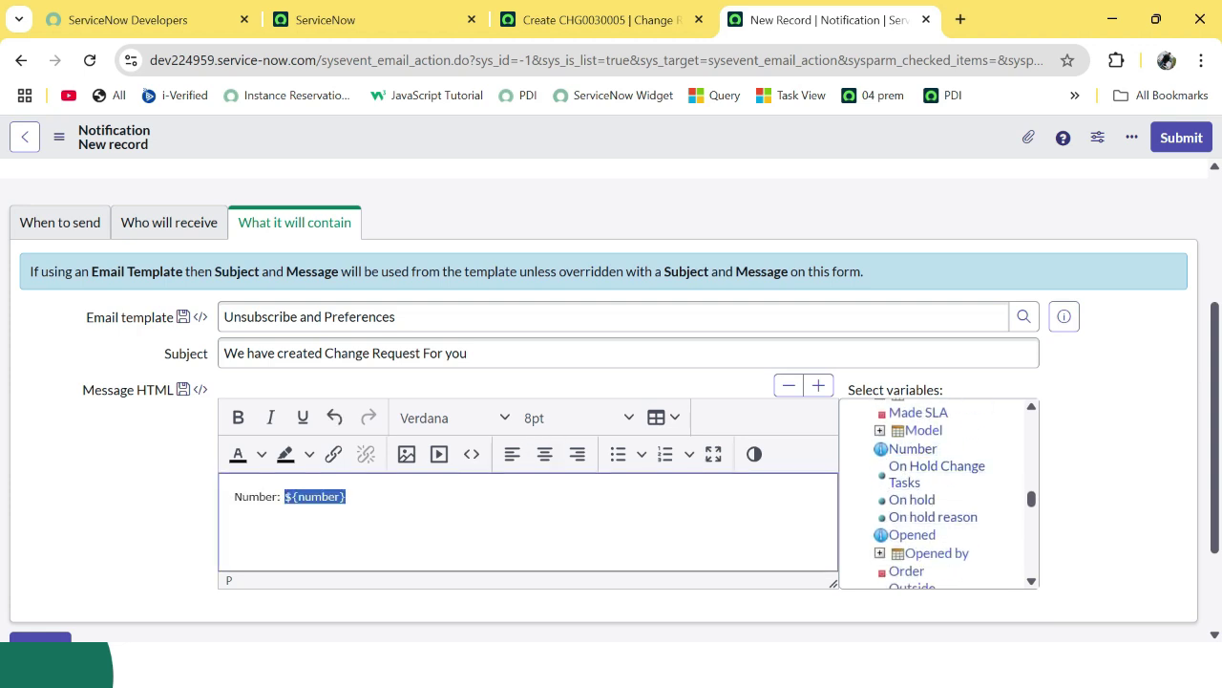
key(ctrl+x)
click(421, 353)
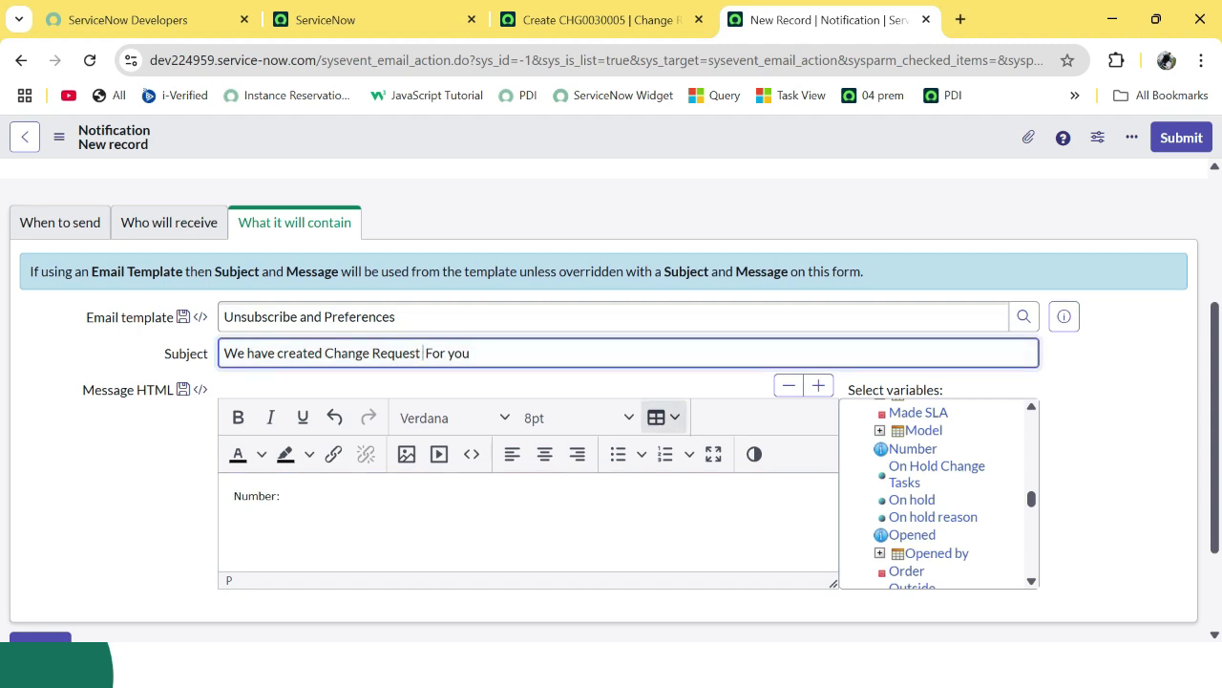
key(ctrl+v)
- Replace the message text with the greeting "Dear ${requested_by}," using the Requested by variable without its label
click(287, 496)
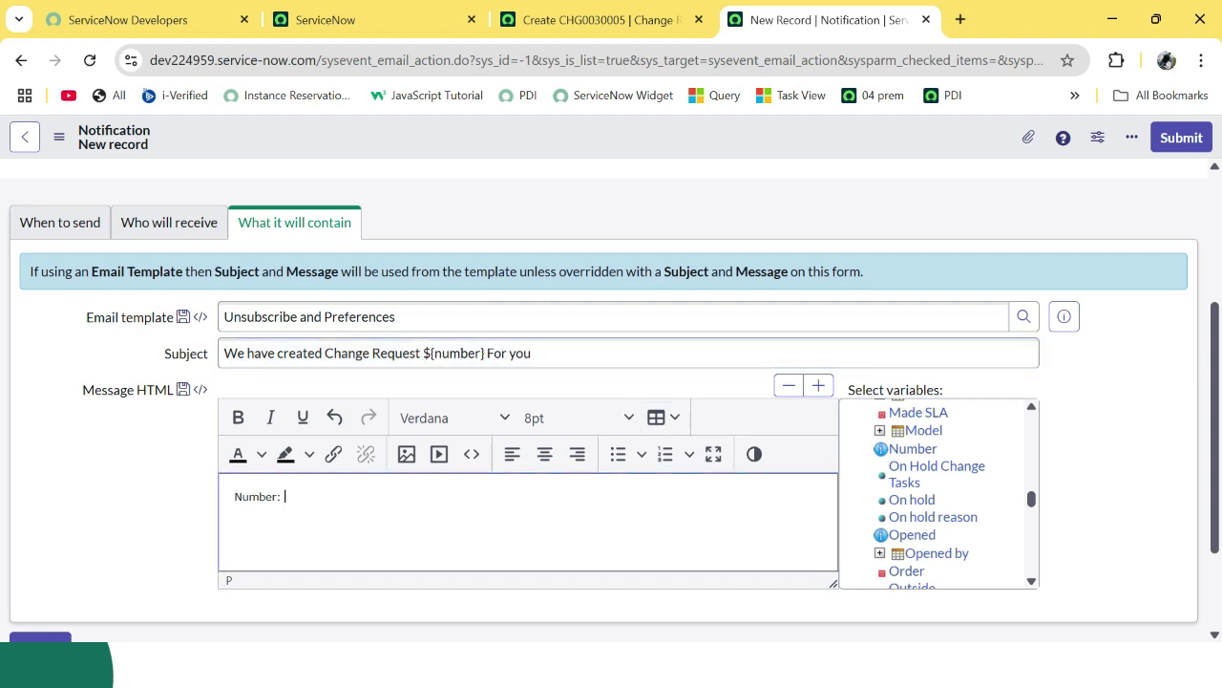
key(ctrl+a)
text(Deare)
key(BackSpace)
scroll(934, 540, down, 5)
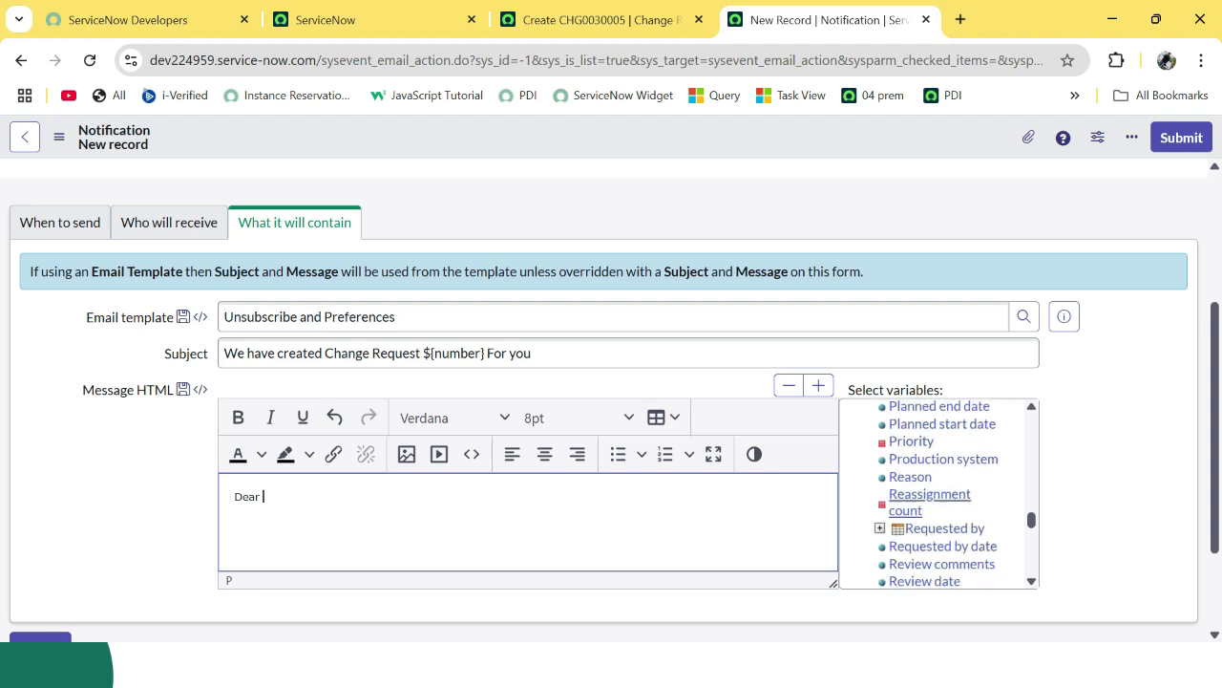
scroll(934, 539, up, 3)
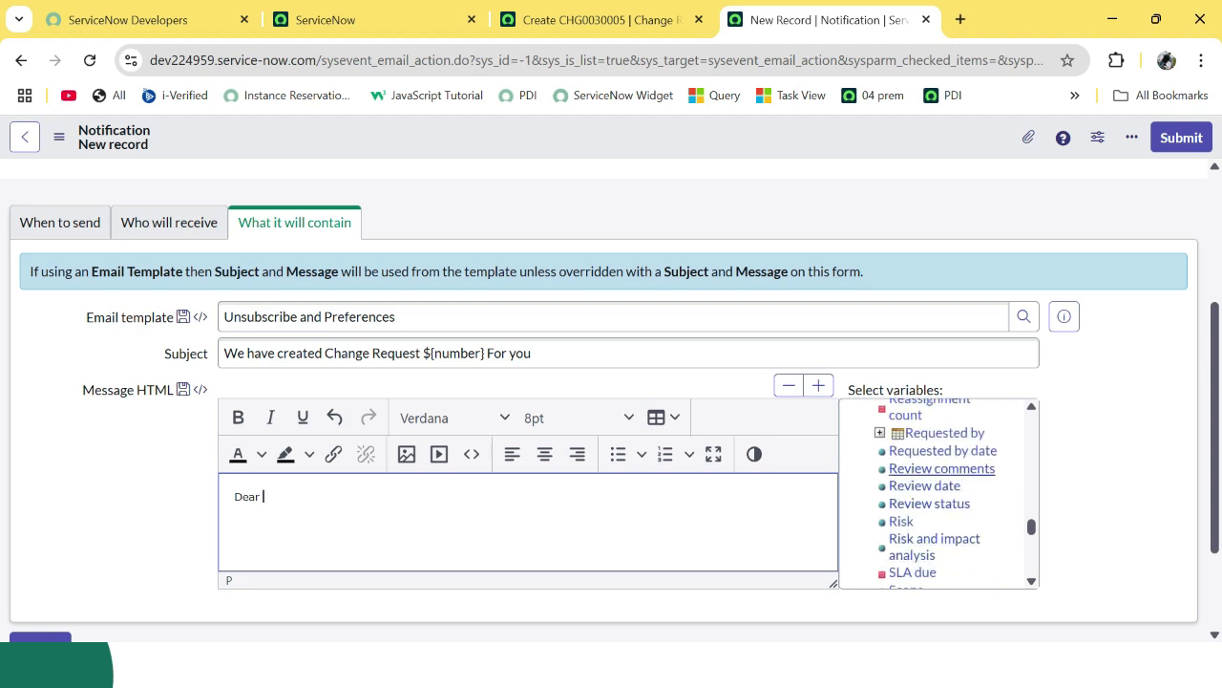
click(943, 433)
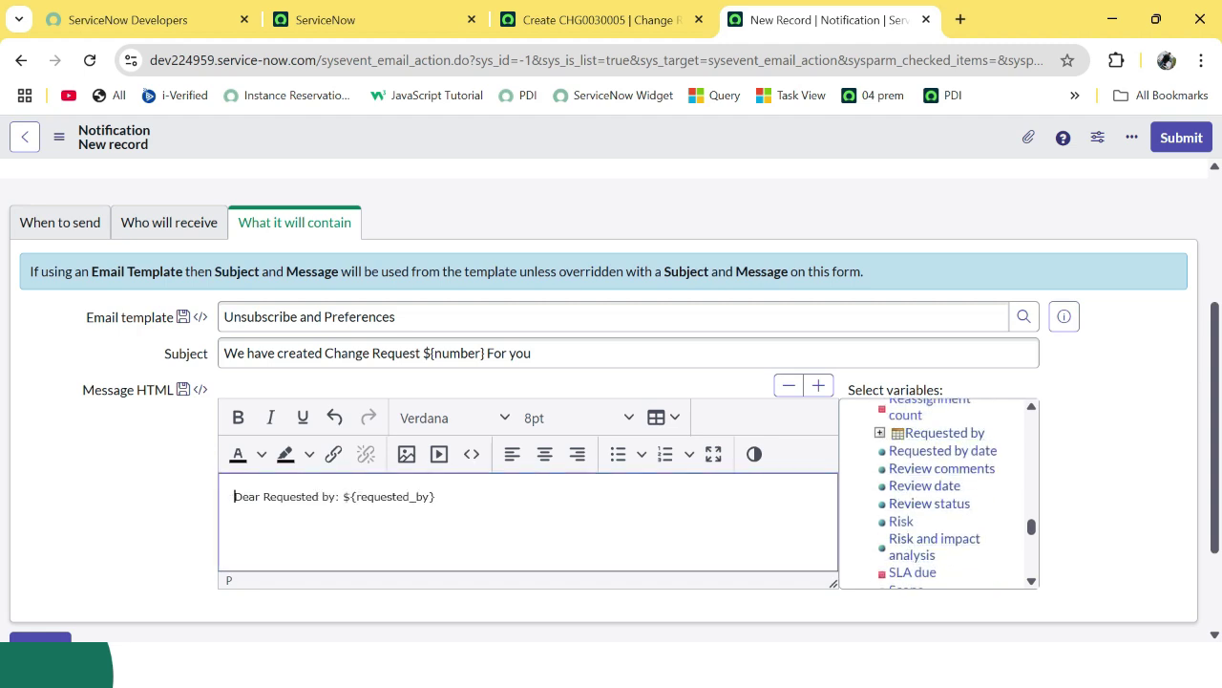
drag(339, 495, 263, 496)
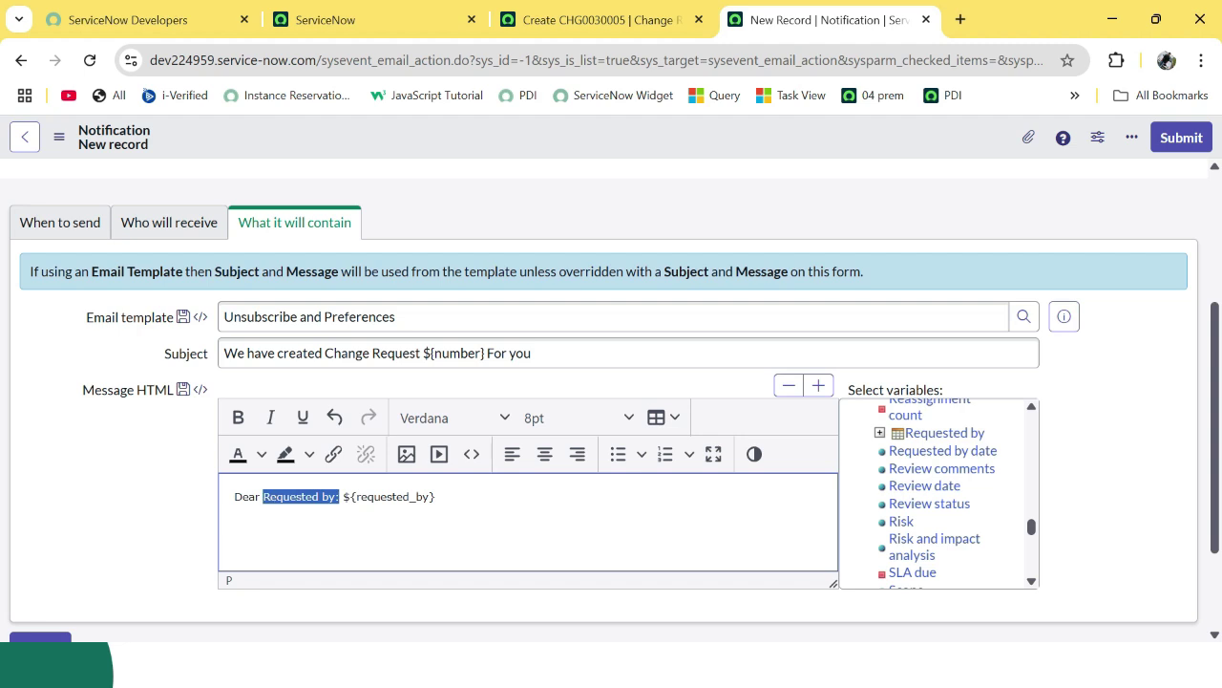
key(BackSpace)
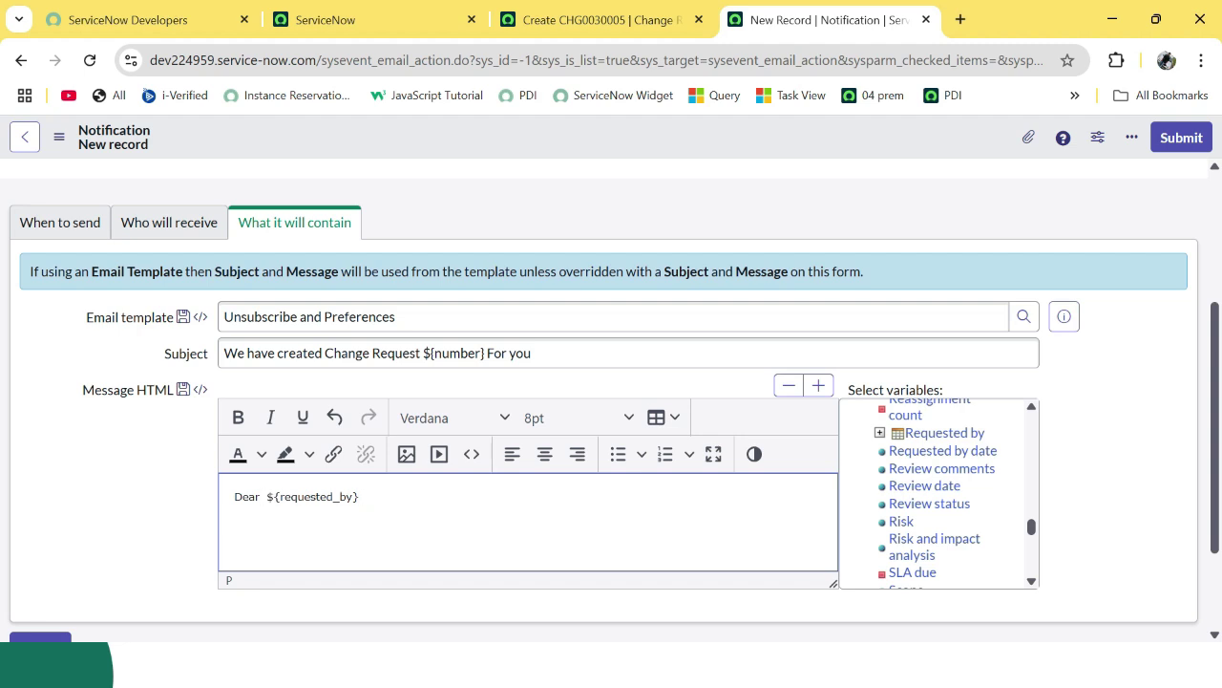
text(,)
- Add the sentence "We have created Change Request ${number}." below the greeting, reusing the wording from the subject
key(Return)
text(We have created Ch)
drag(325, 352, 533, 352)
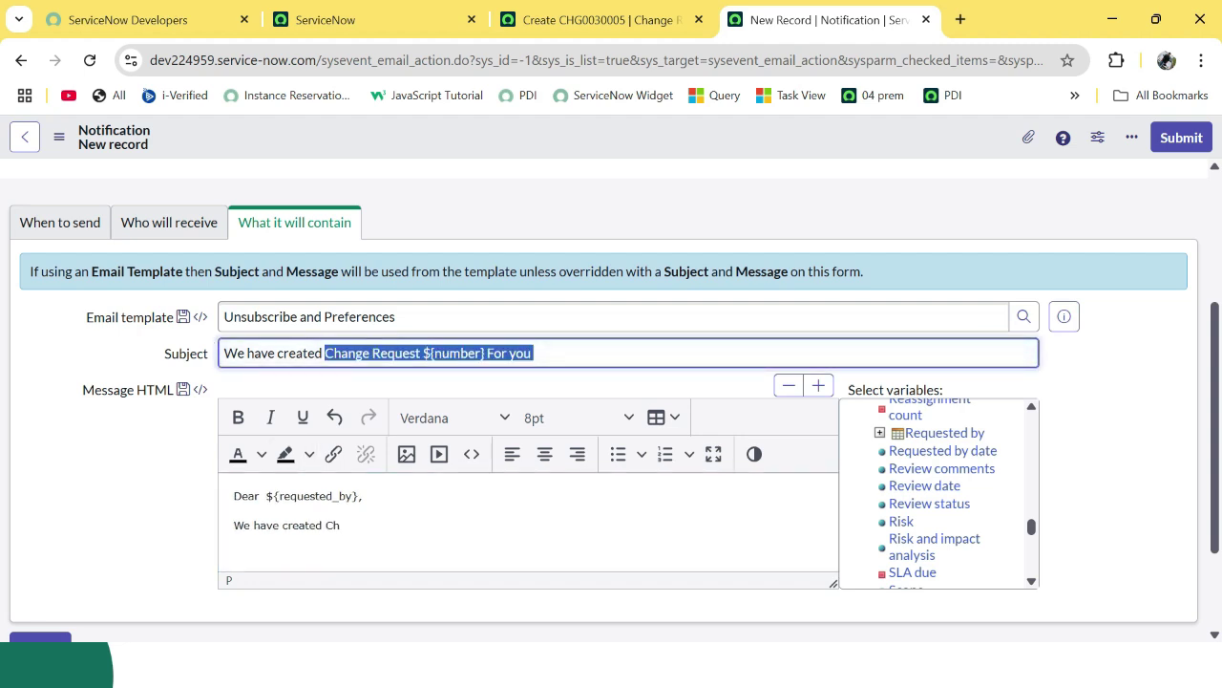
key(ctrl+c)
double_click(333, 526)
key(ctrl+v)
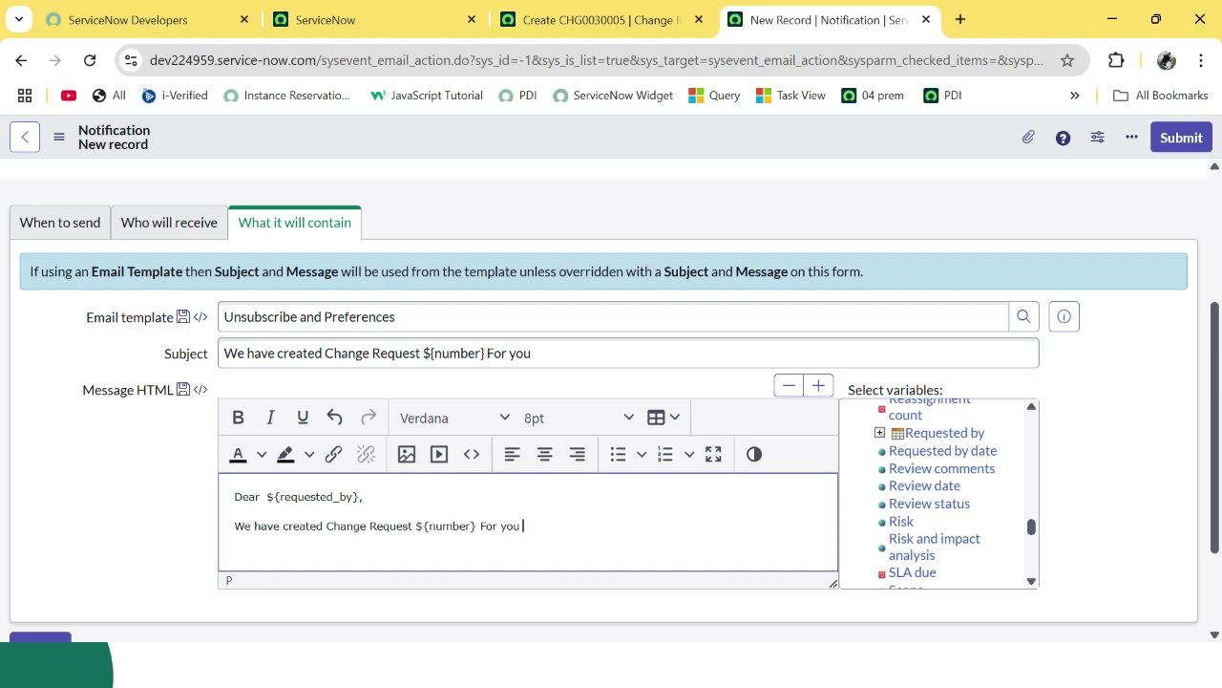
key(BackSpace)
key(BackSpace)
key(BackSpace)
key(BackSpace)
key(BackSpace)
key(BackSpace)
key(BackSpace)
key(BackSpace)
- Add the Short description variable line below the sentence, without a separate hand-written "Short Description" label
text(Short Description)
key(Return)
text(Typ)
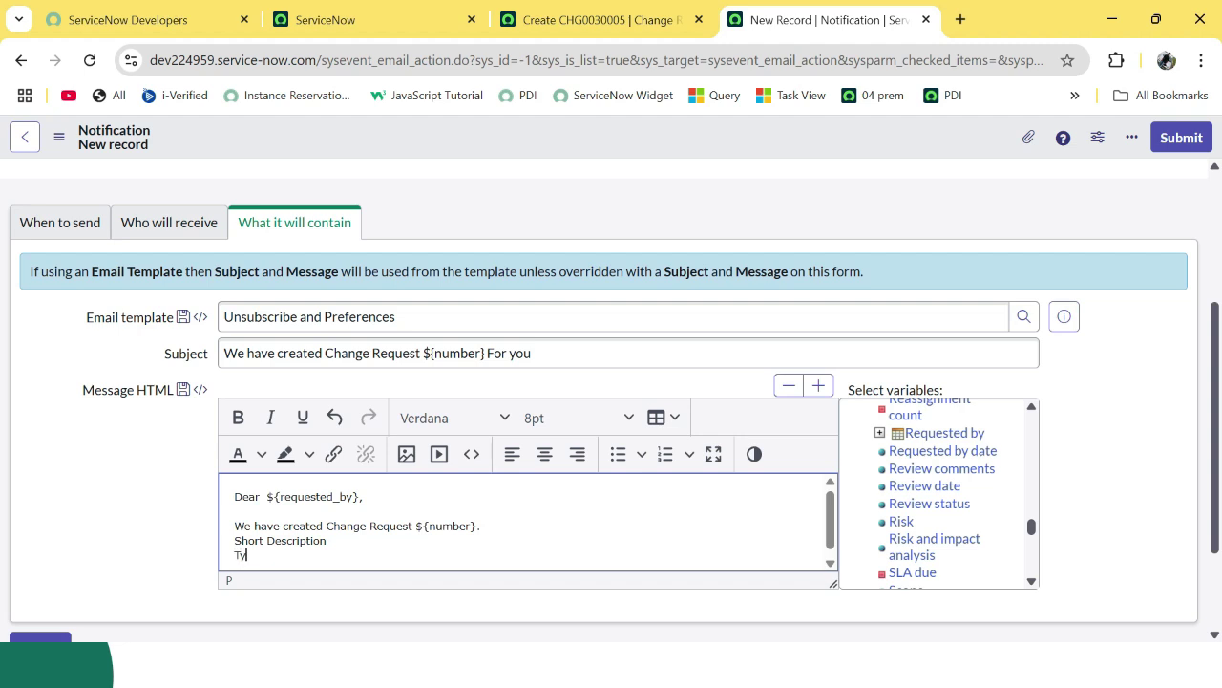
key(BackSpace)
key(BackSpace)
key(BackSpace)
scroll(925, 487, down, 2)
click(939, 550)
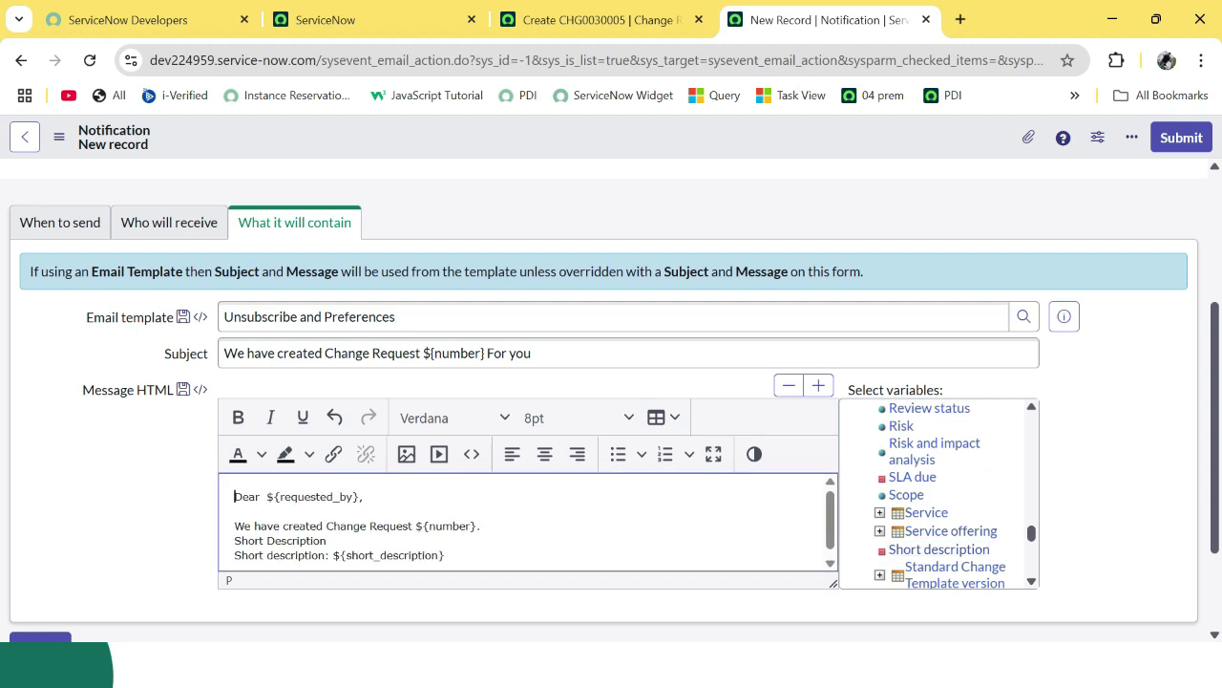
triple_click(280, 540)
key(BackSpace)
- Insert the Type variable on a new line below the short description in the message
scroll(528, 522, down, 1)
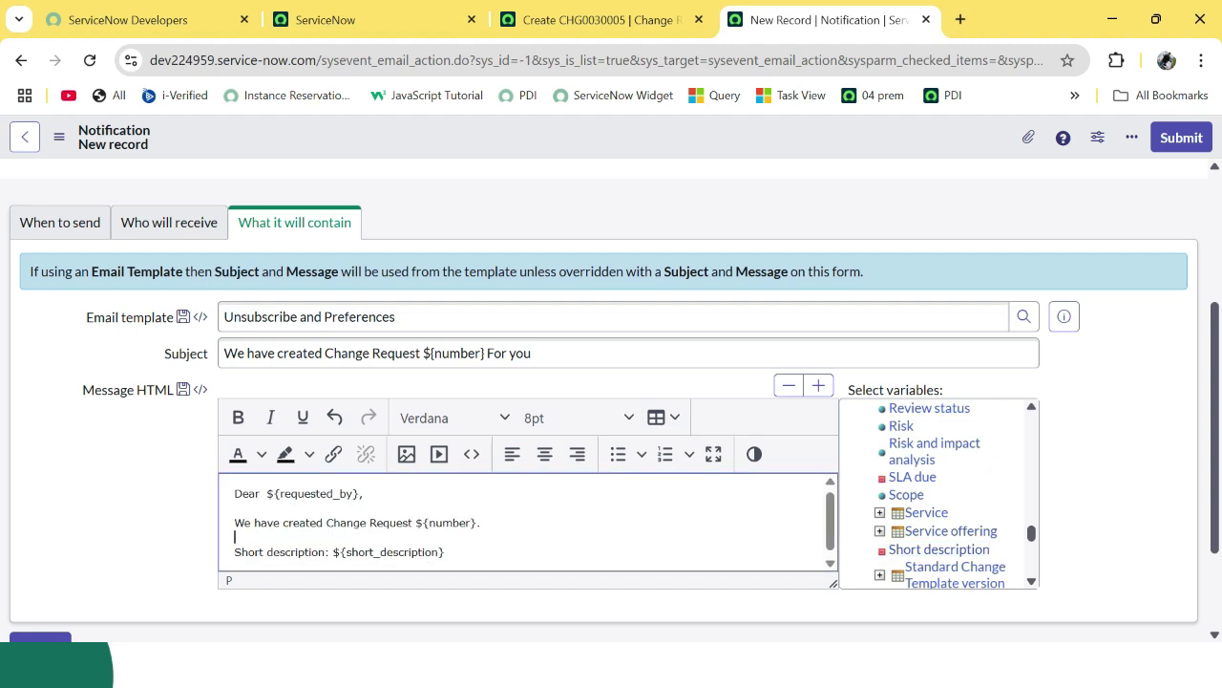
click(445, 548)
key(Return)
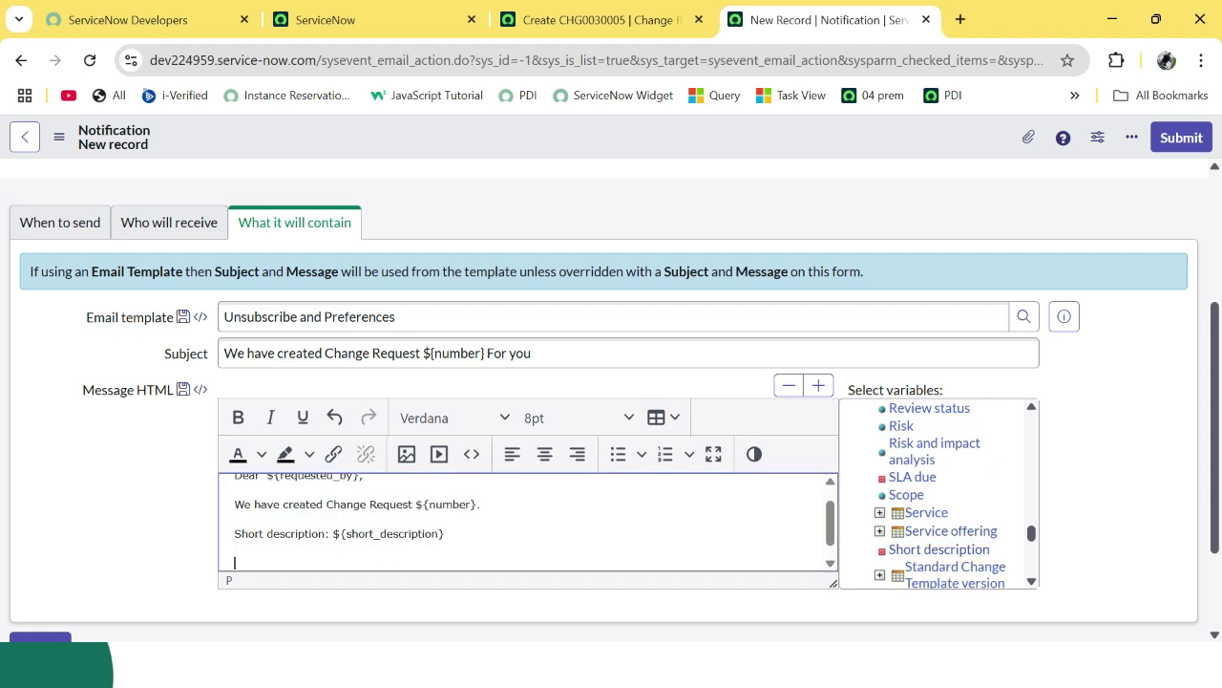
scroll(939, 492, down, 3)
click(903, 532)
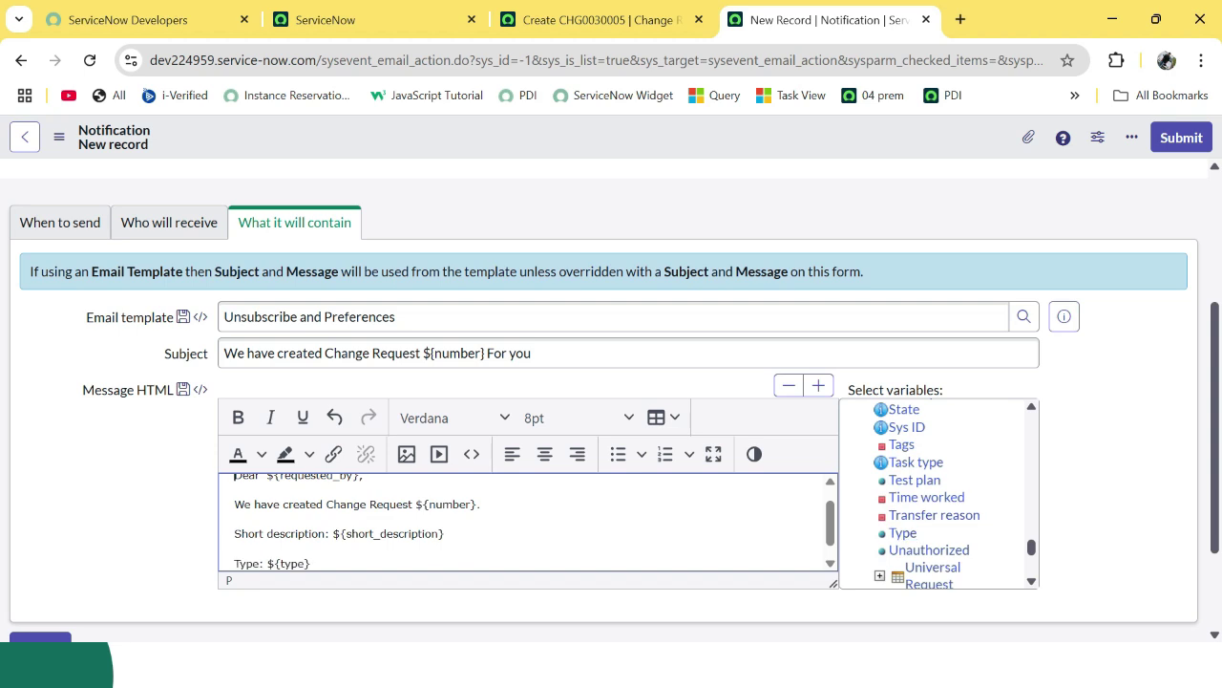
- Close the message with the sign-off "Regards" and "Service Desk" on separate lines
key(Return)
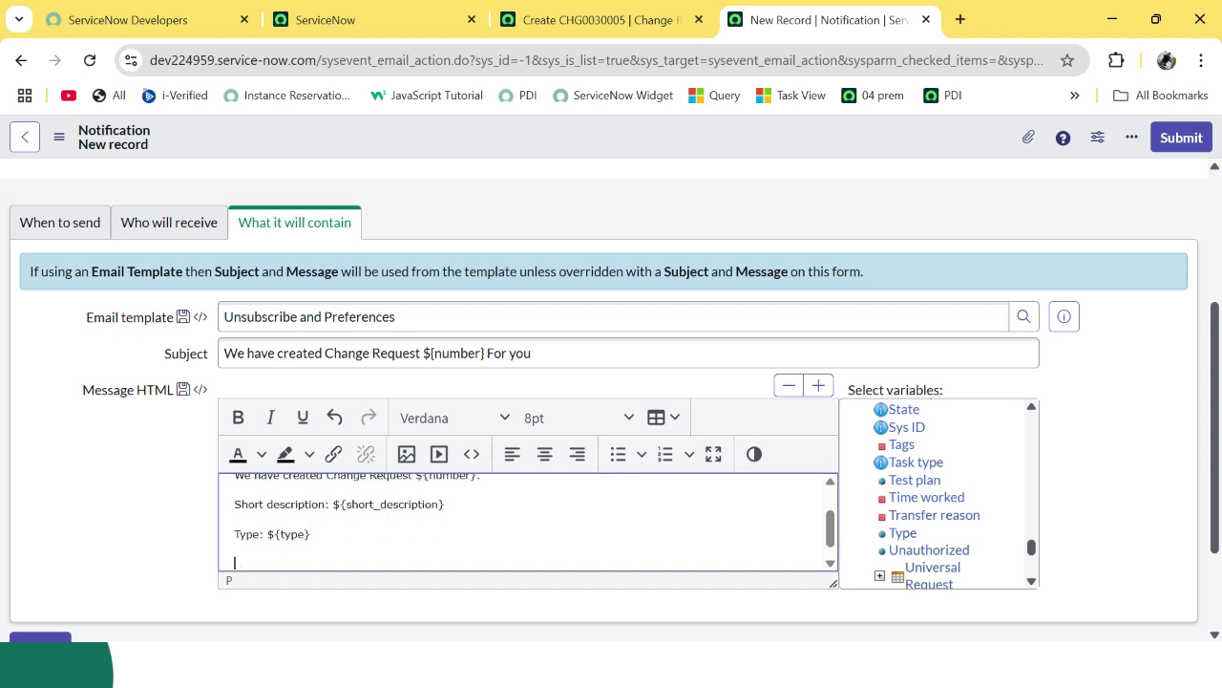
text(Regards)
key(Return)
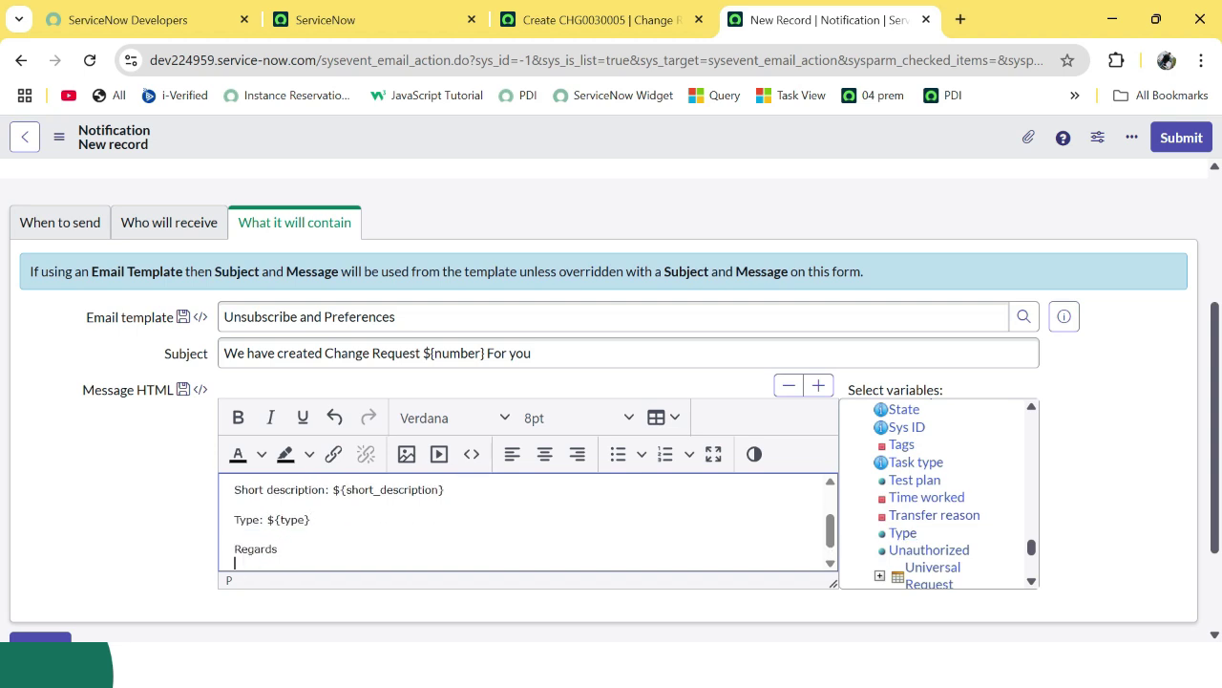
text(Service Desk)
- Review the notification's message, When to send and Who will receive settings, and save the record
scroll(528, 521, up, 1)
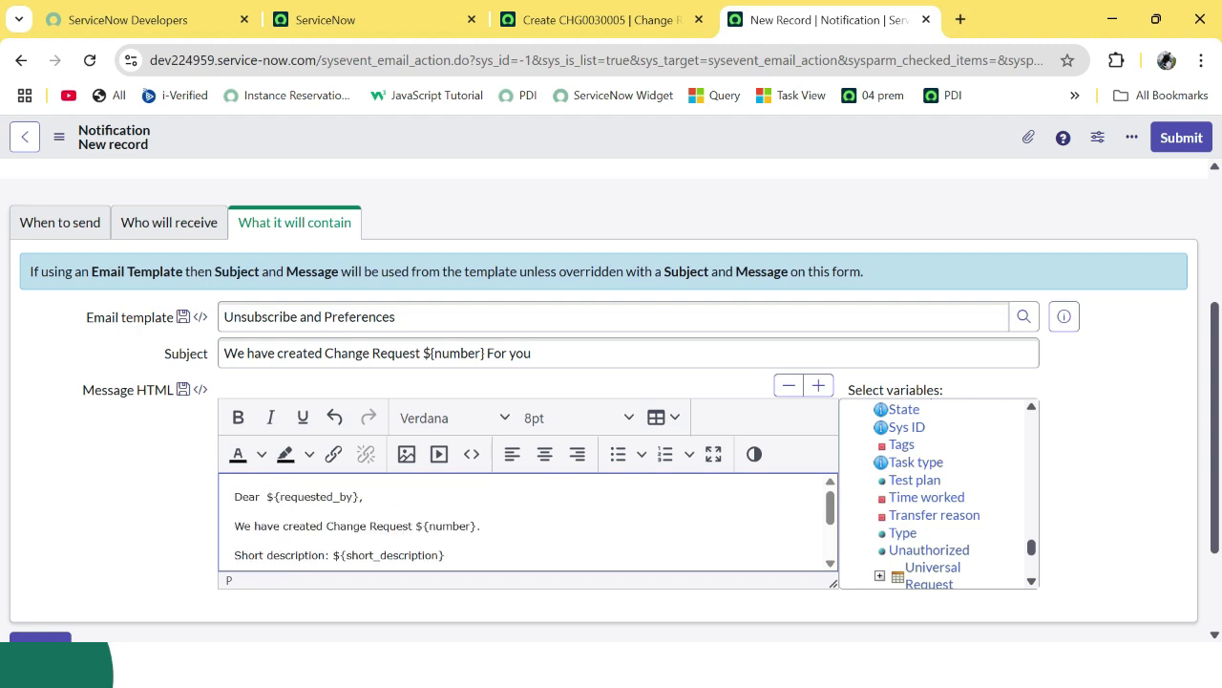
click(59, 221)
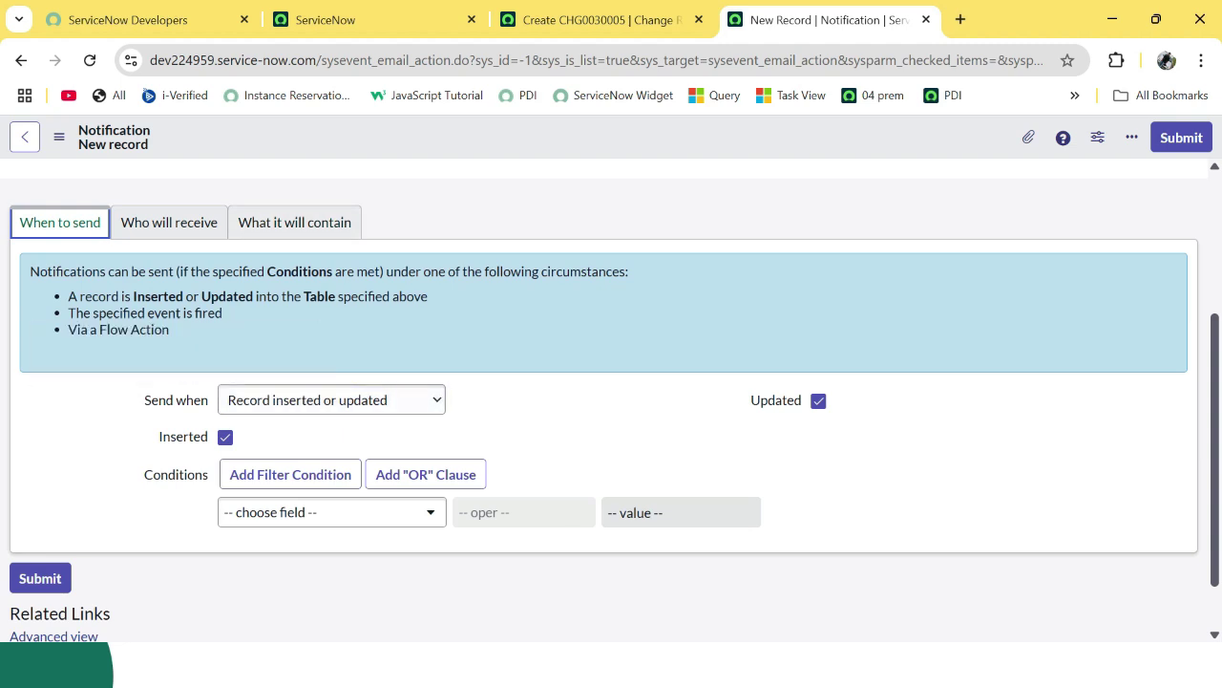
click(169, 222)
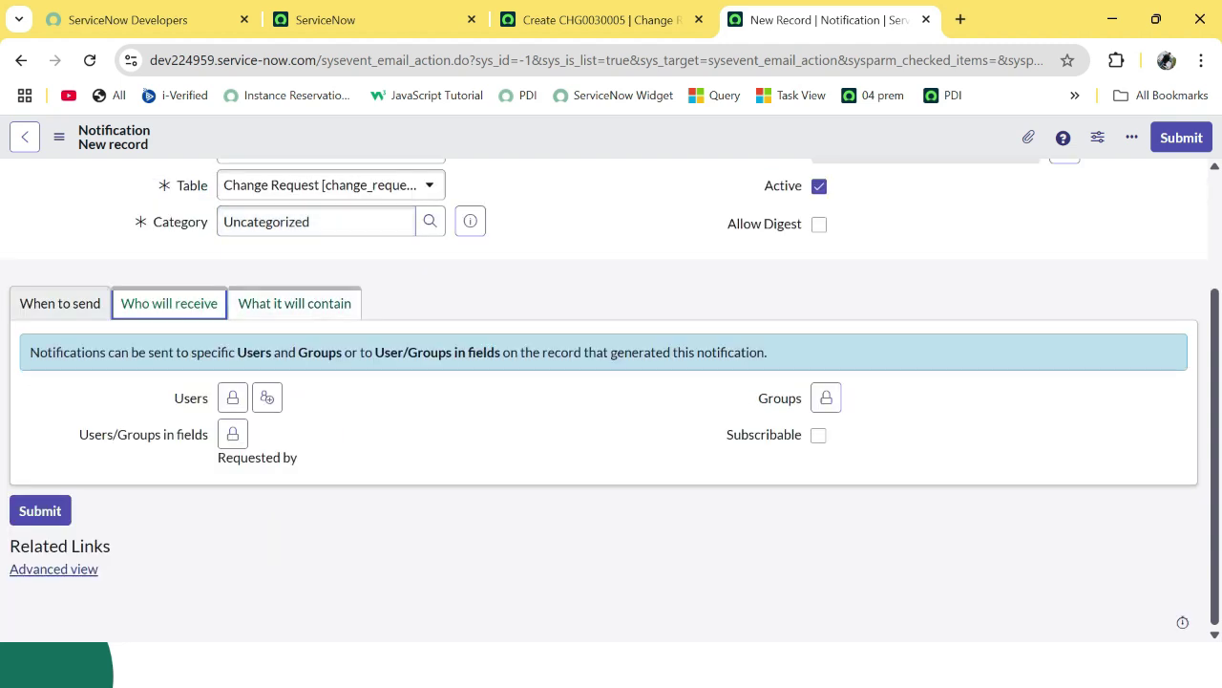
click(295, 303)
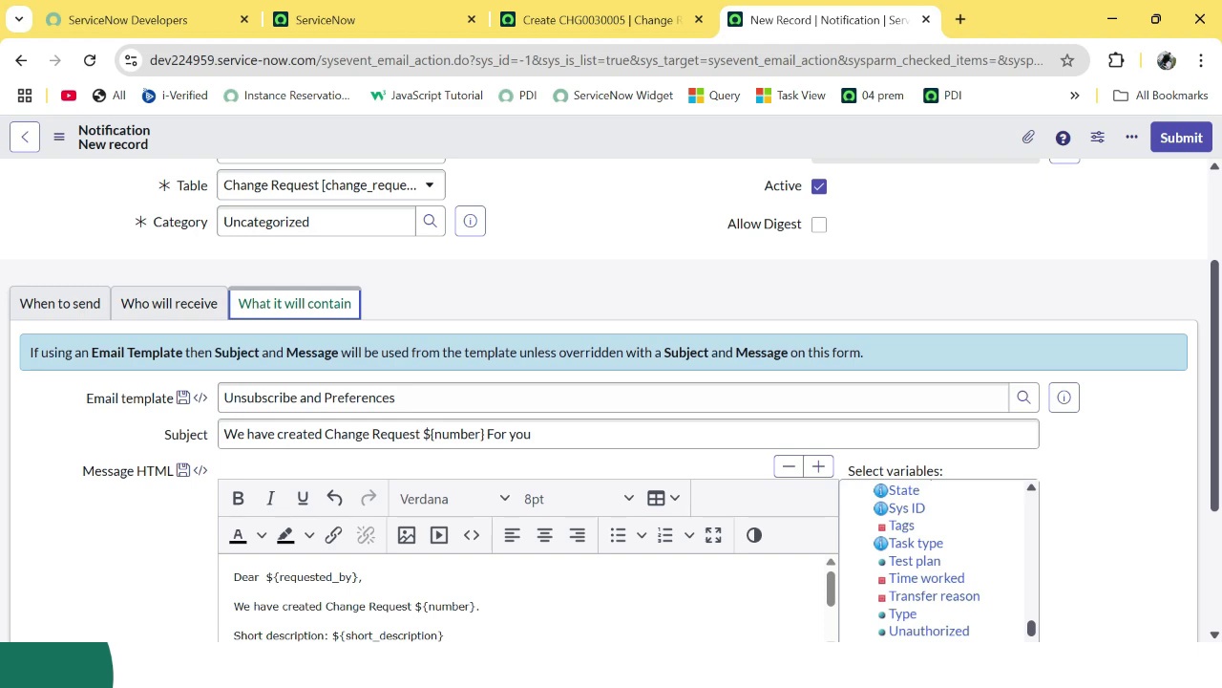
scroll(611, 401, up, 2)
right_click(566, 136)
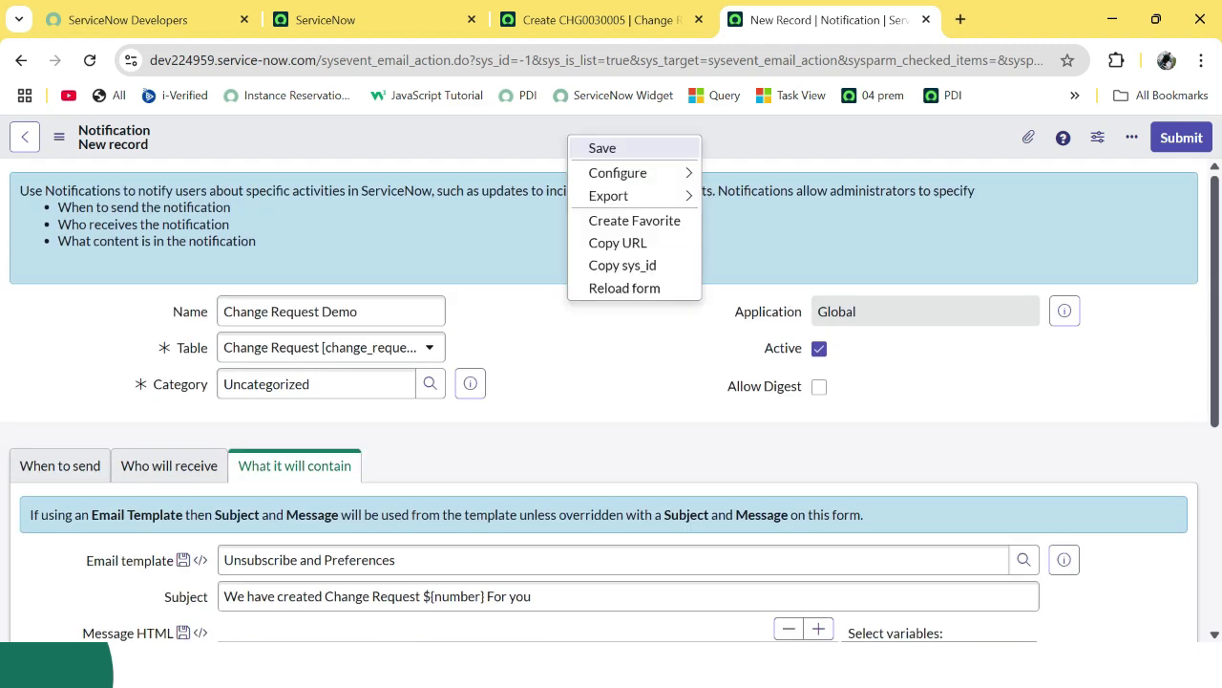
click(600, 148)
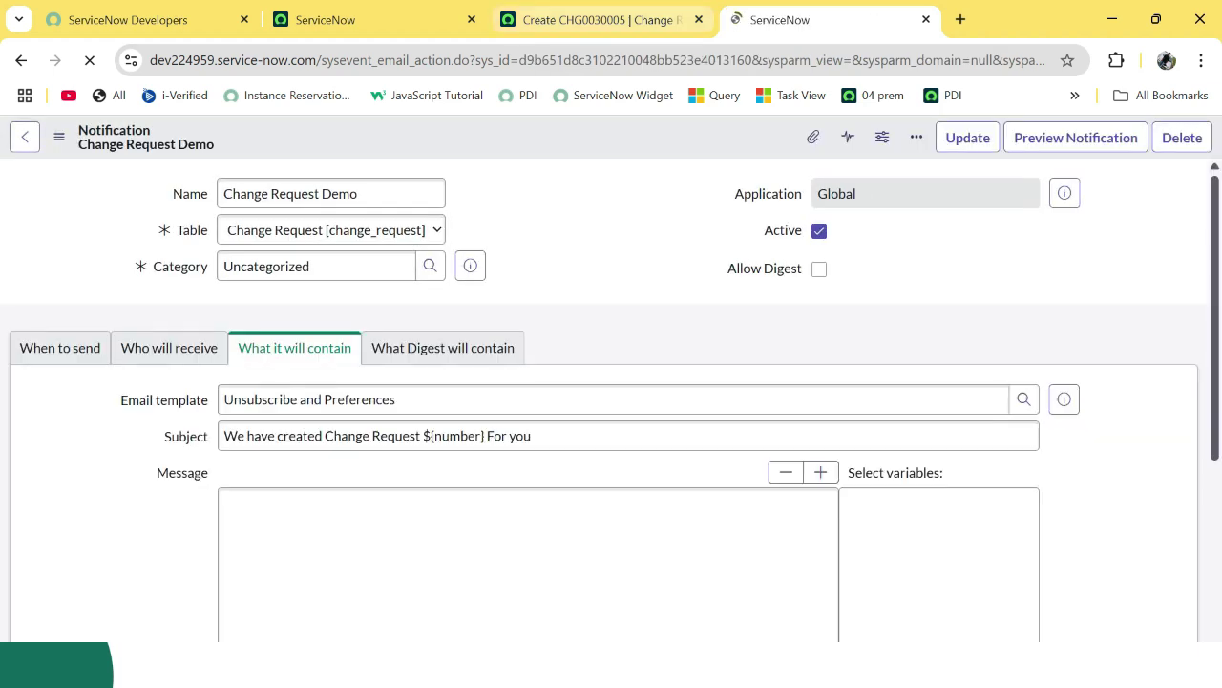
- Reload the blank Change Request form, set the short description to "Testing my notification" and save the record
click(600, 20)
click(90, 59)
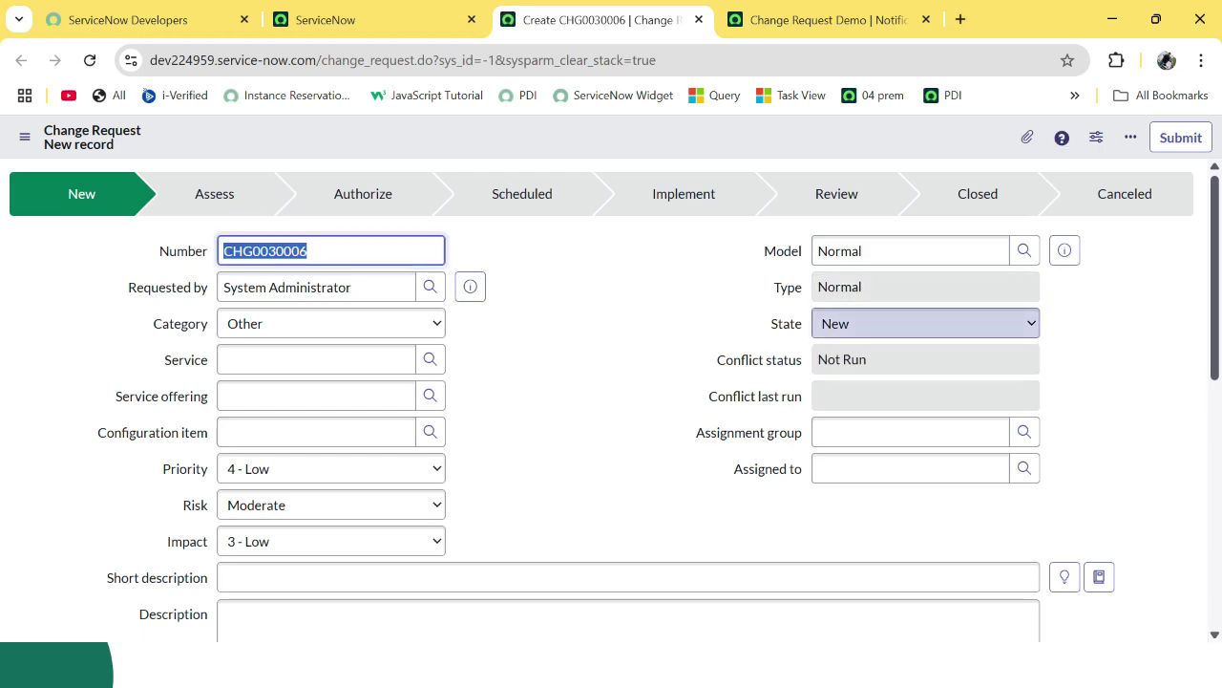
scroll(612, 400, down, 2)
click(628, 386)
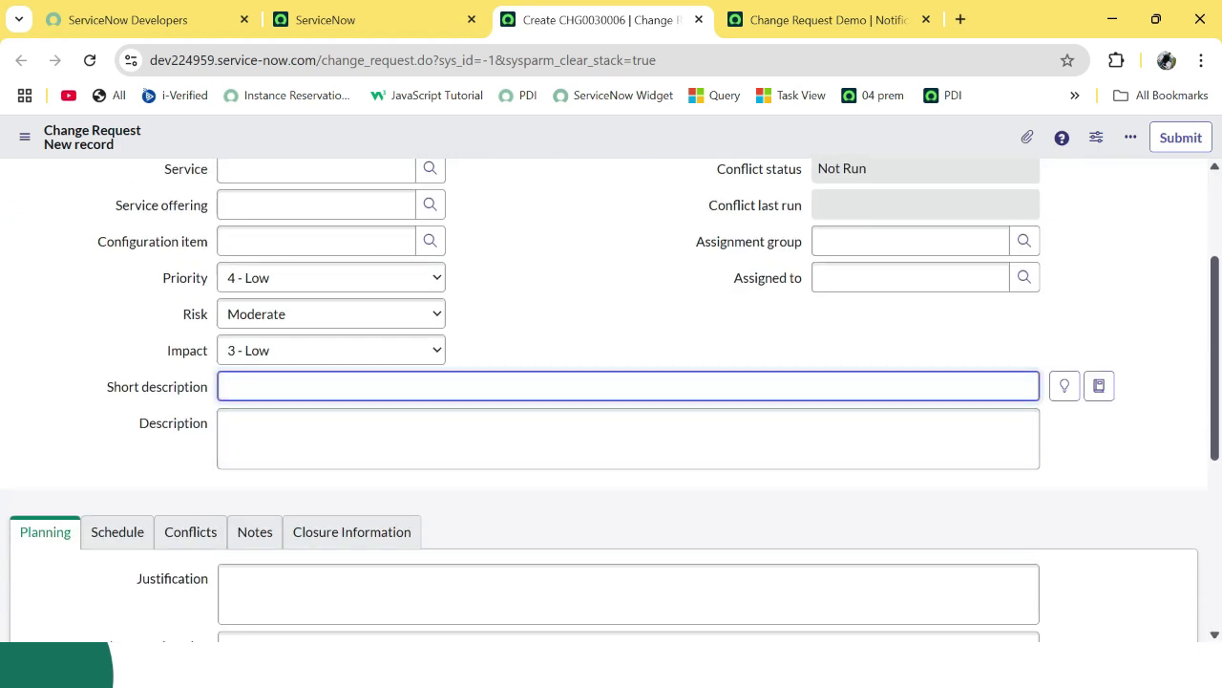
text(Testing my notification)
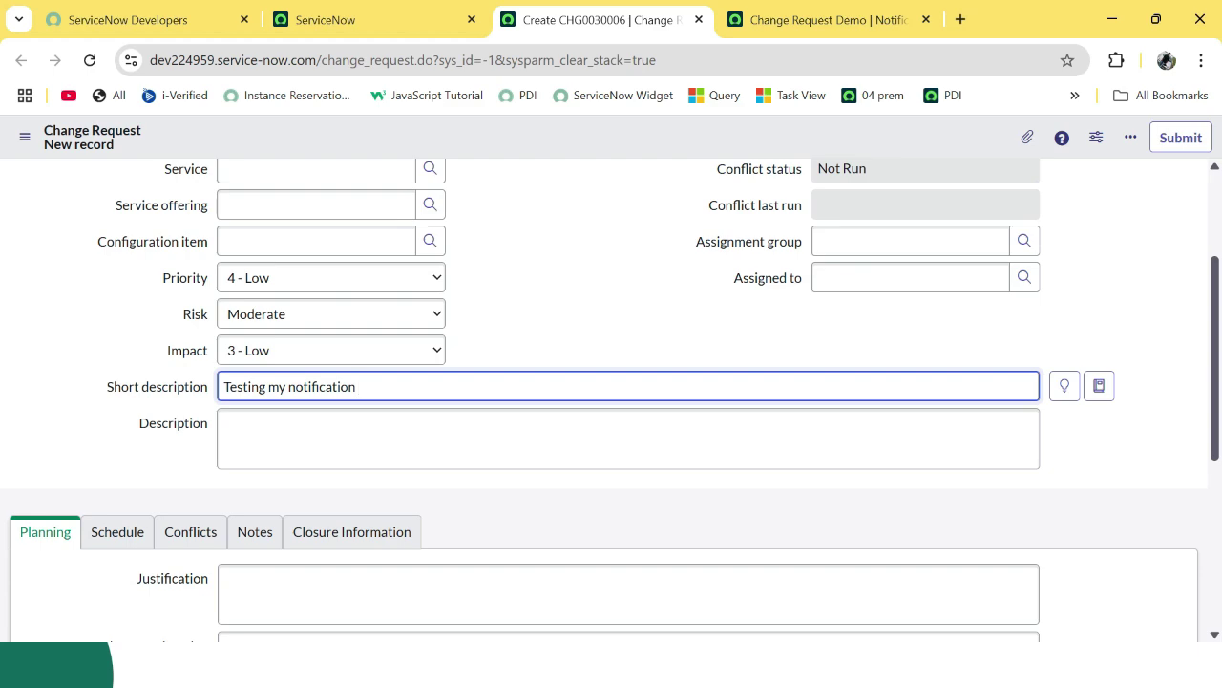
scroll(611, 401, up, 2)
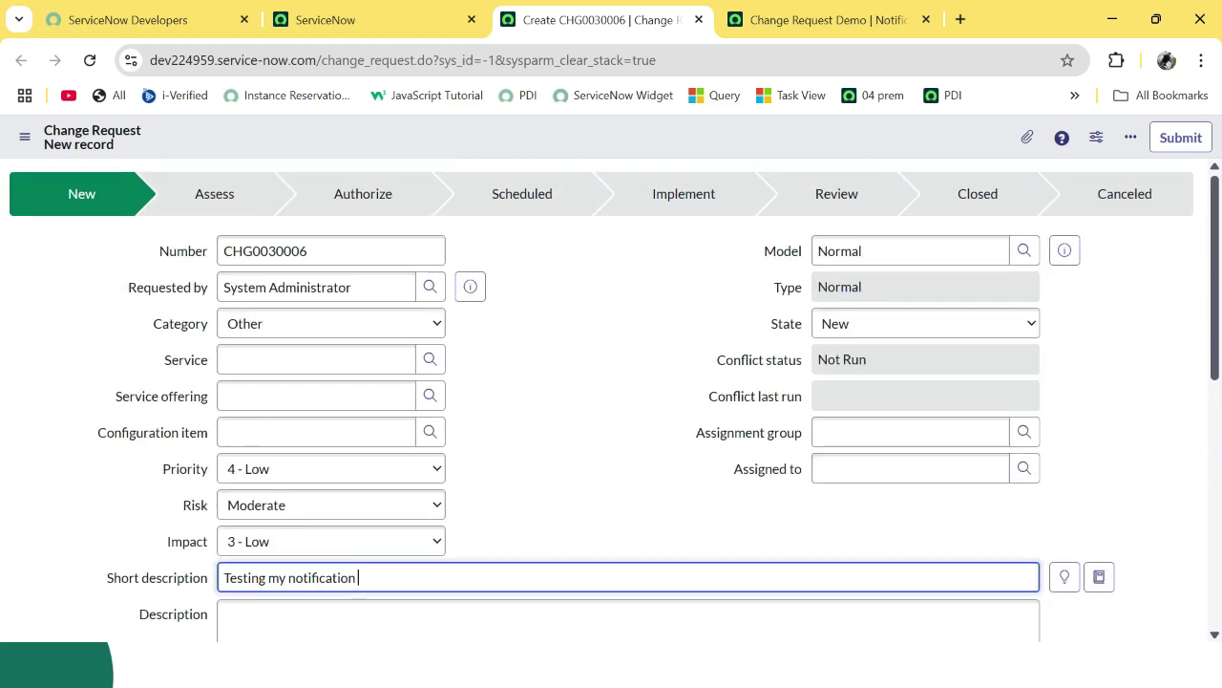
right_click(569, 137)
click(589, 150)
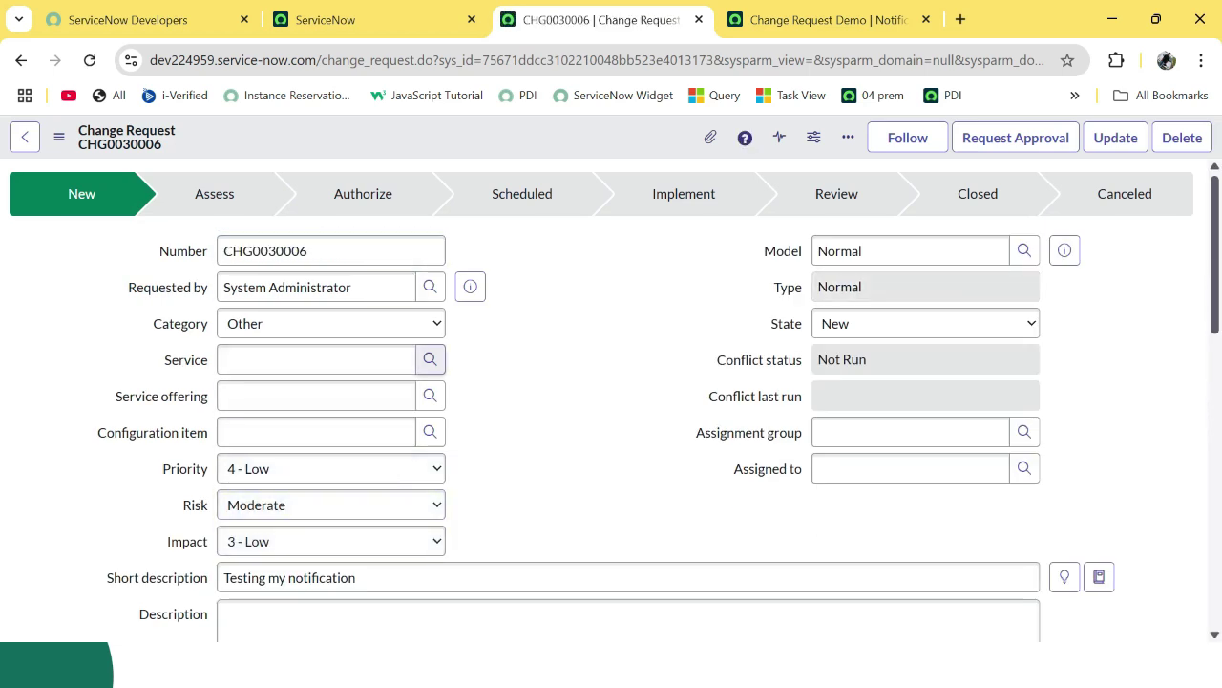
- Check the saved change request's number and the table name in its page address
drag(316, 250, 221, 251)
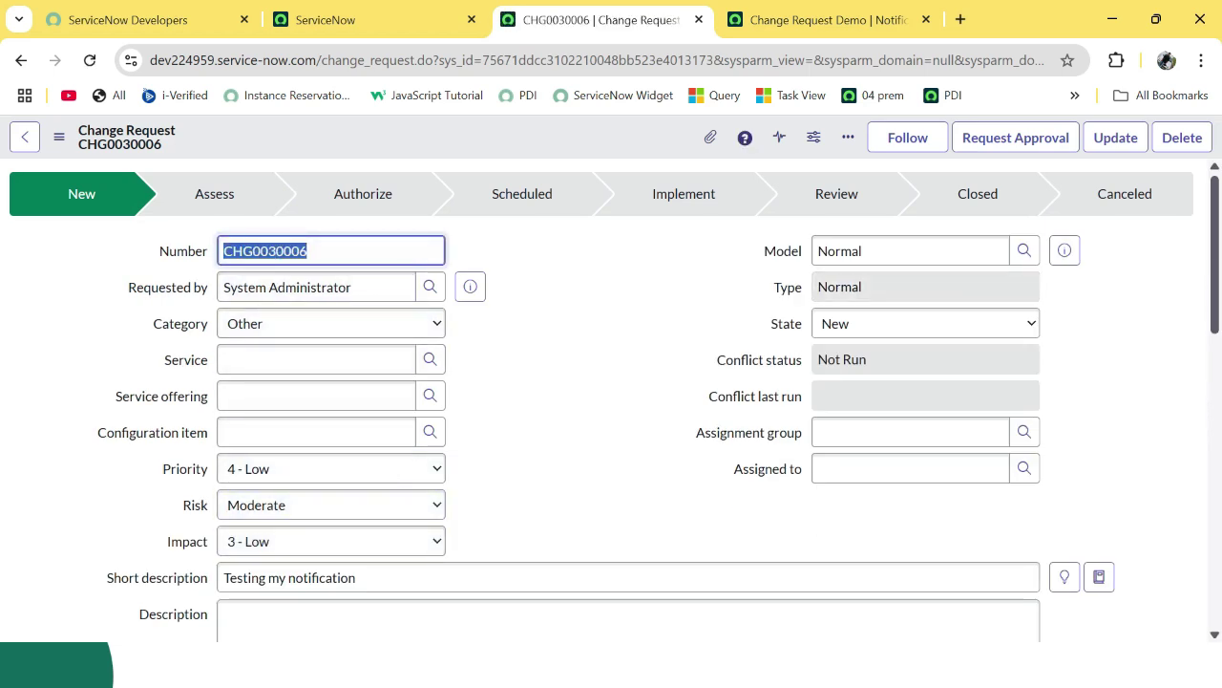
double_click(390, 60)
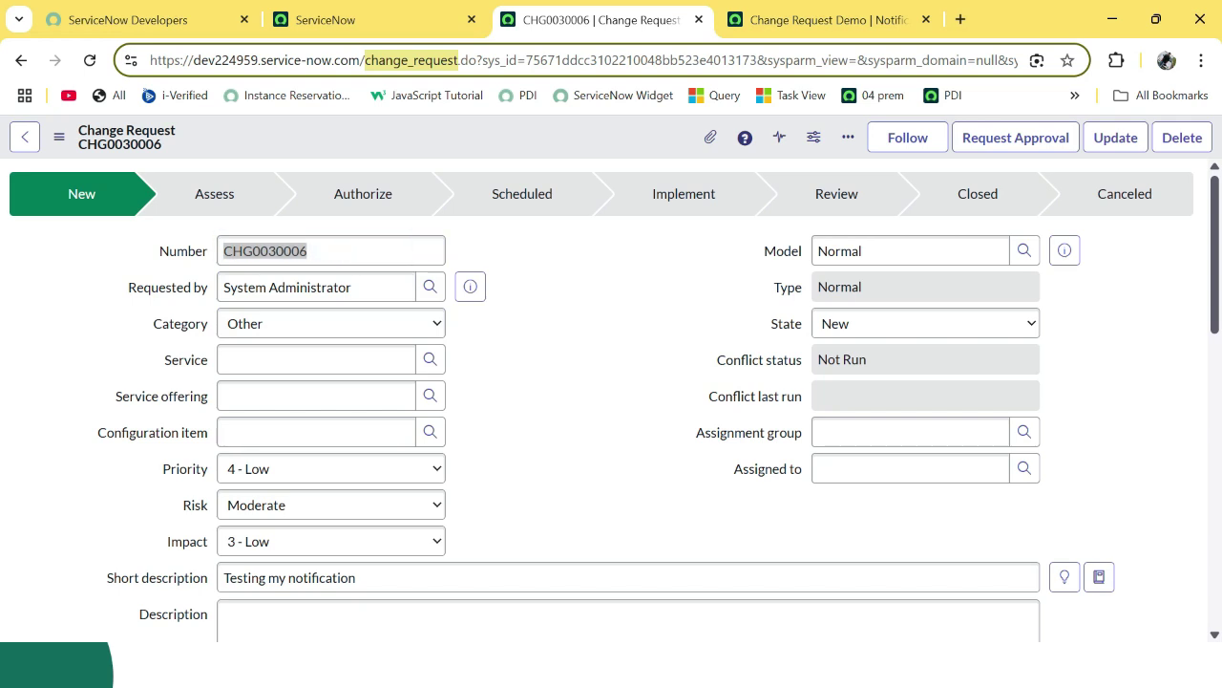
click(264, 251)
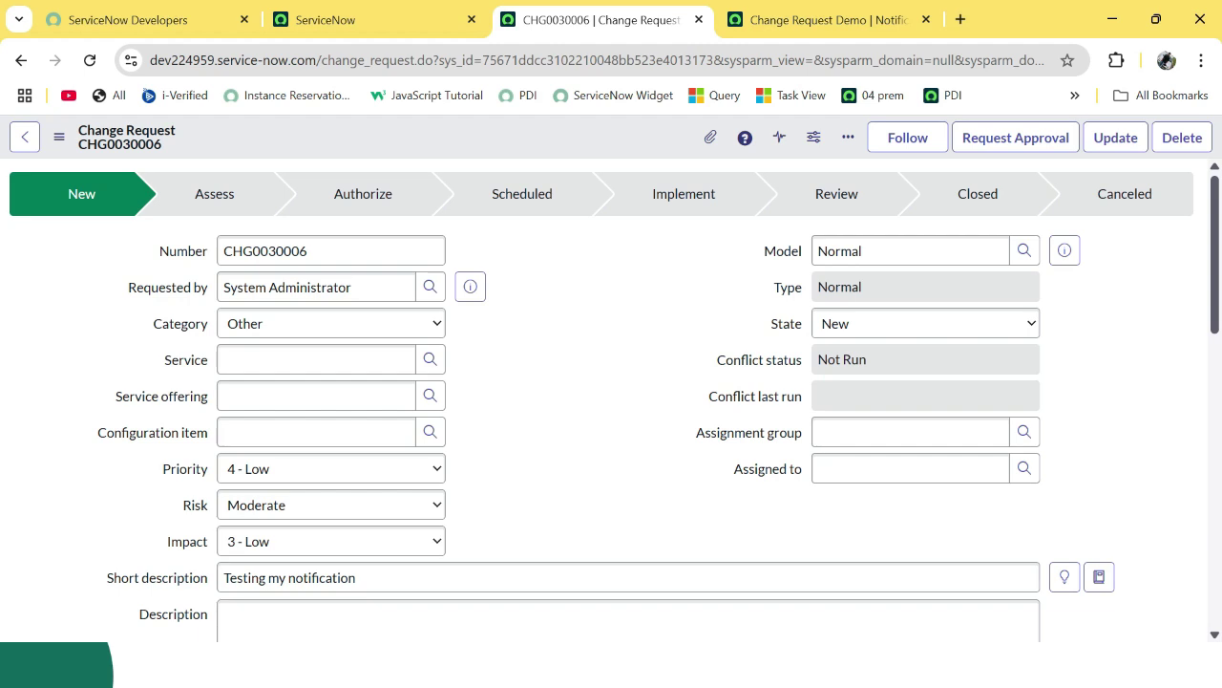
- Find the Emails module under System Logs by filtering for "emails", and open its list in a separate browser tab
click(376, 19)
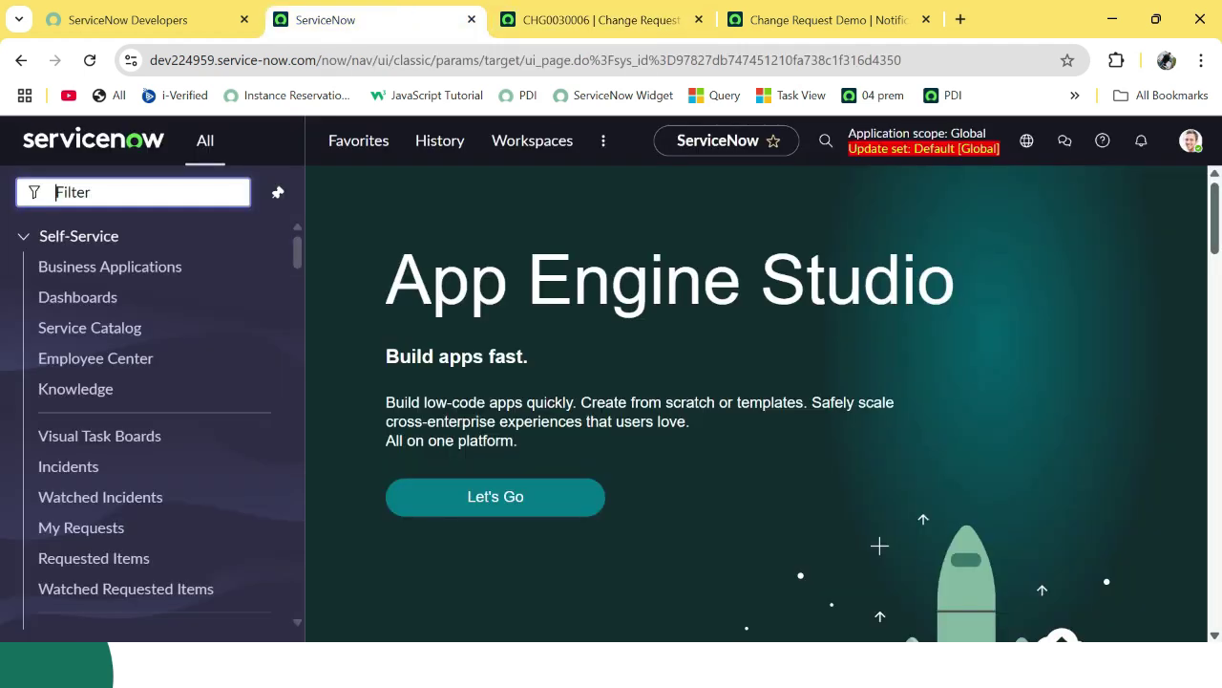
text(emails)
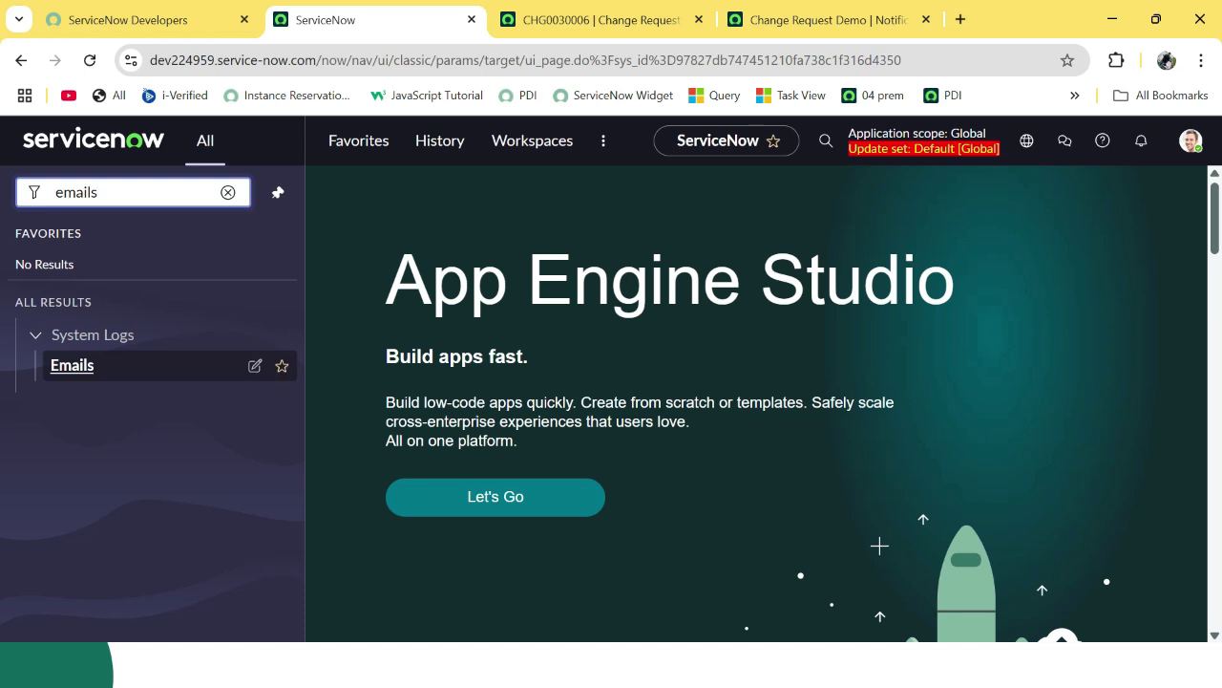
middle_click(72, 365)
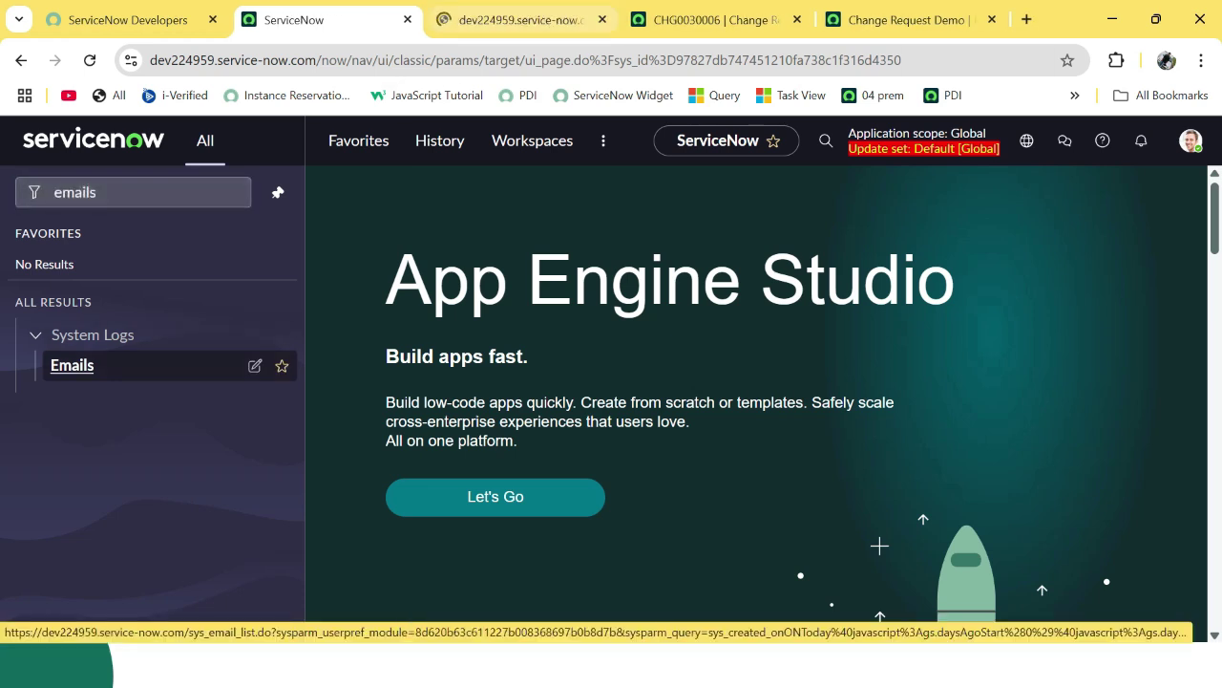
click(516, 19)
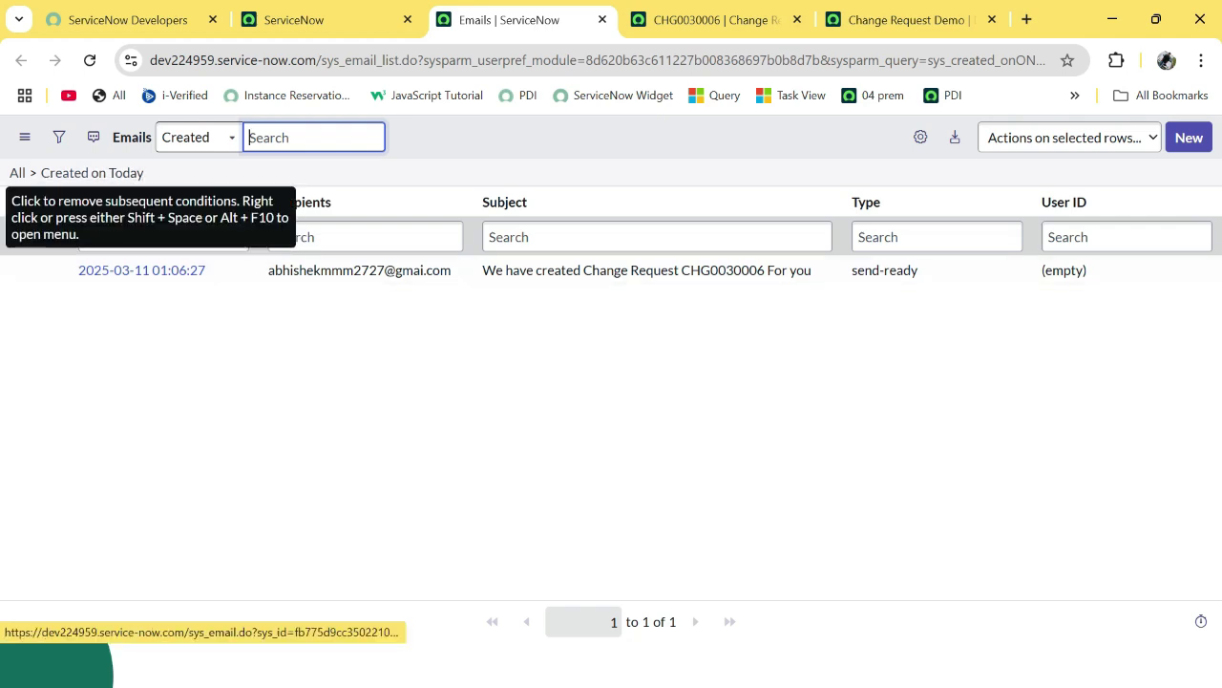
- Open the email generated for the change request in its own browser tab and review its subject, recipients and originating notification
drag(482, 270, 812, 270)
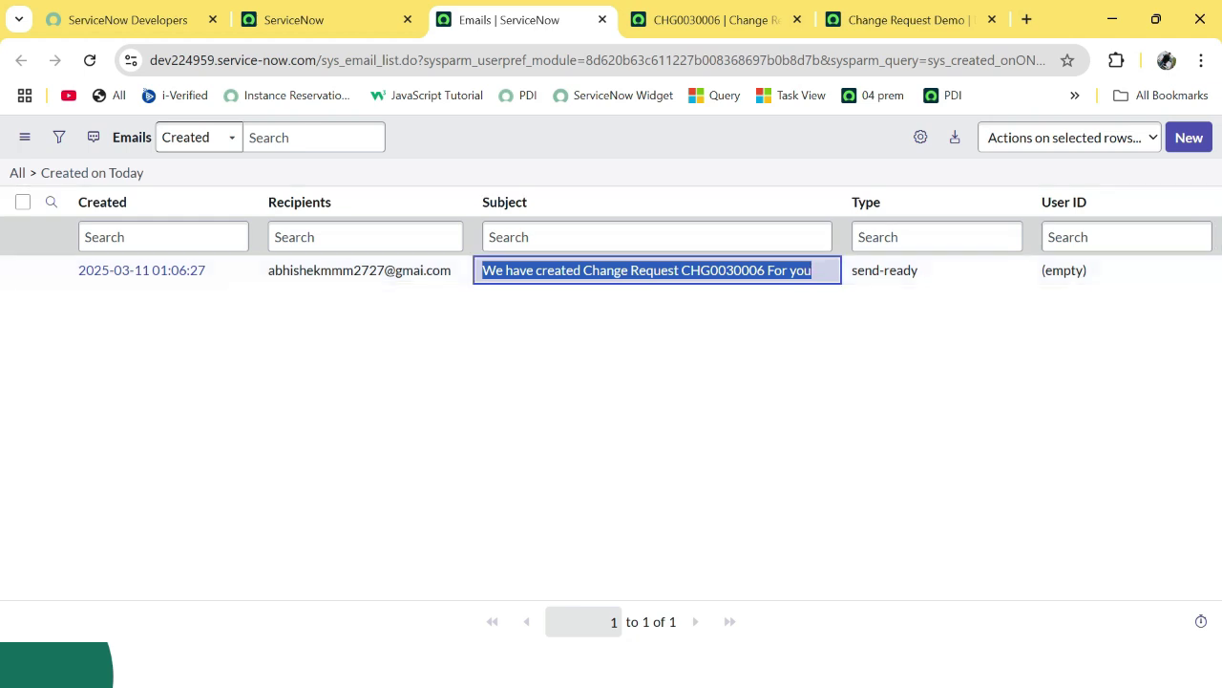
click(51, 270)
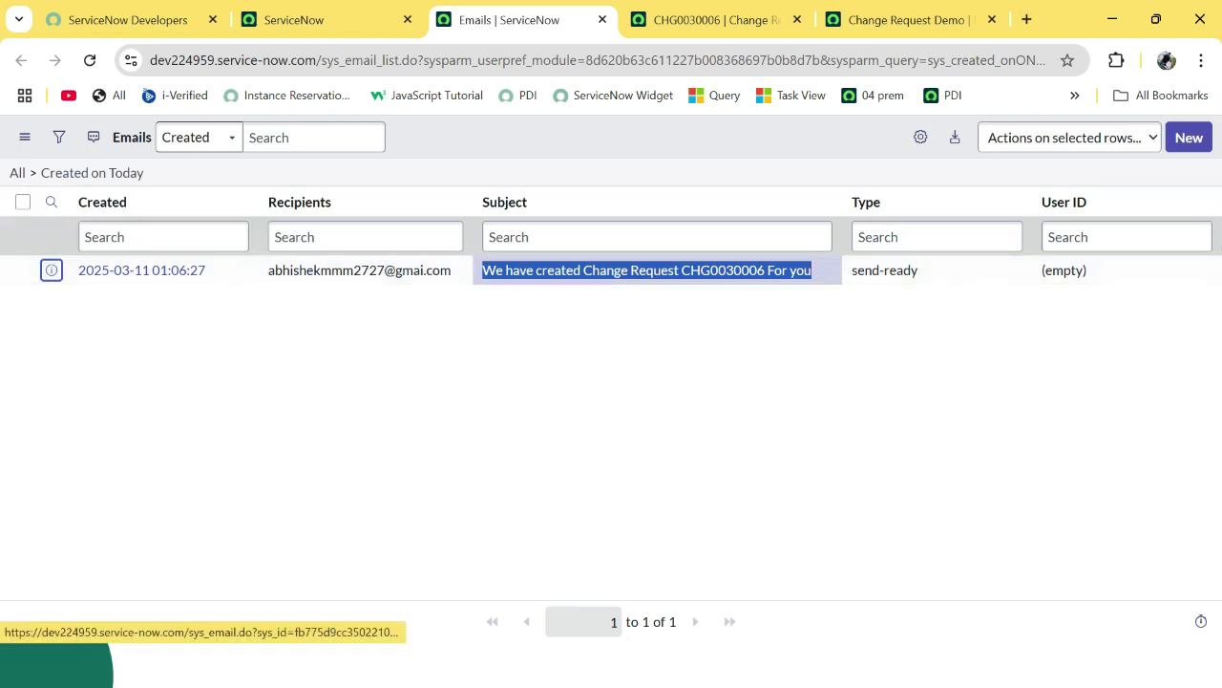
ctrl+click(518, 312)
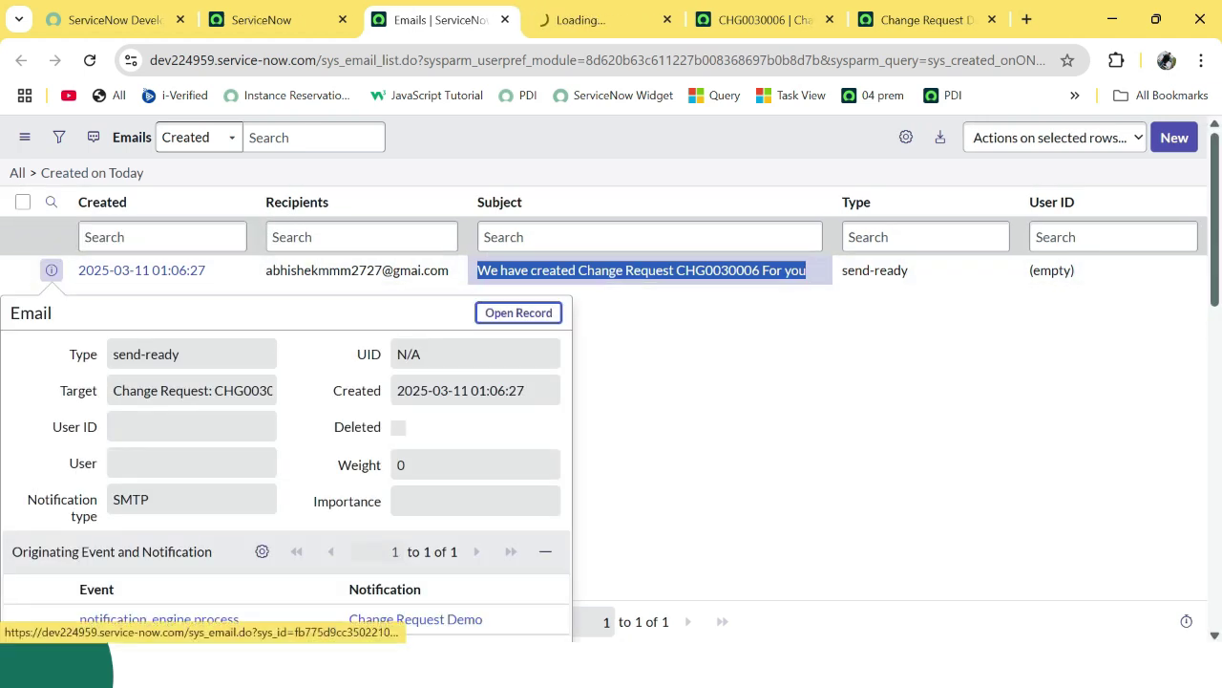
key(ctrl+Tab)
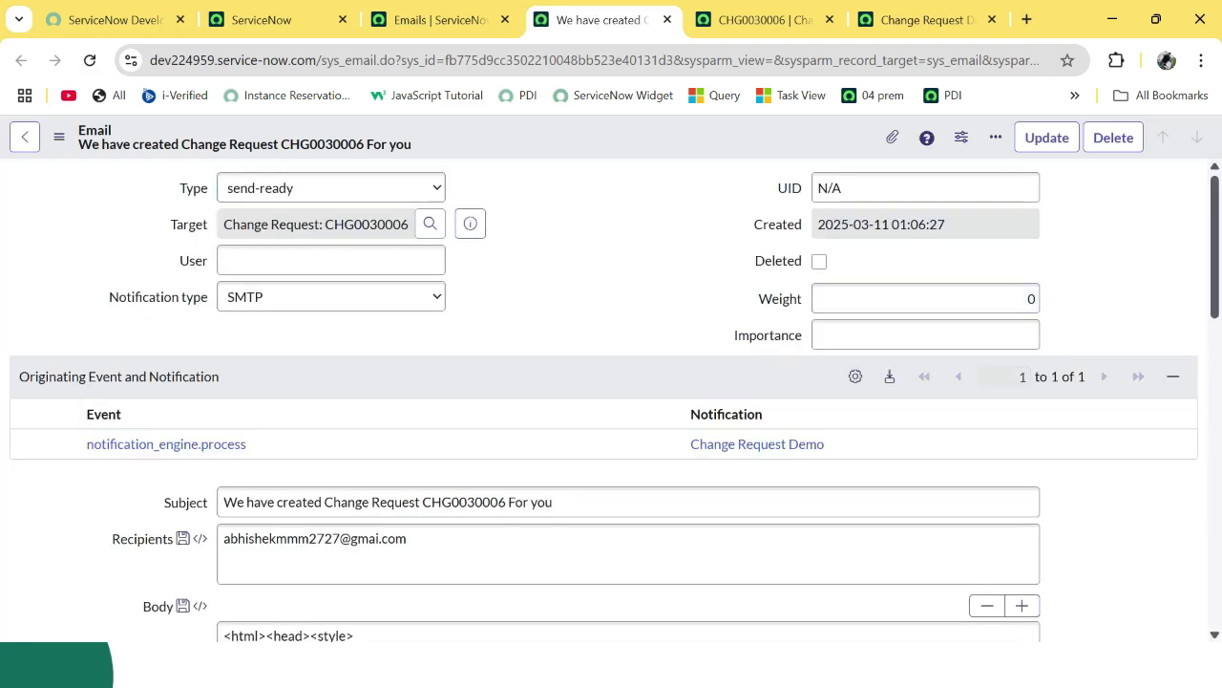
scroll(611, 401, down, 7)
scroll(611, 401, up, 7)
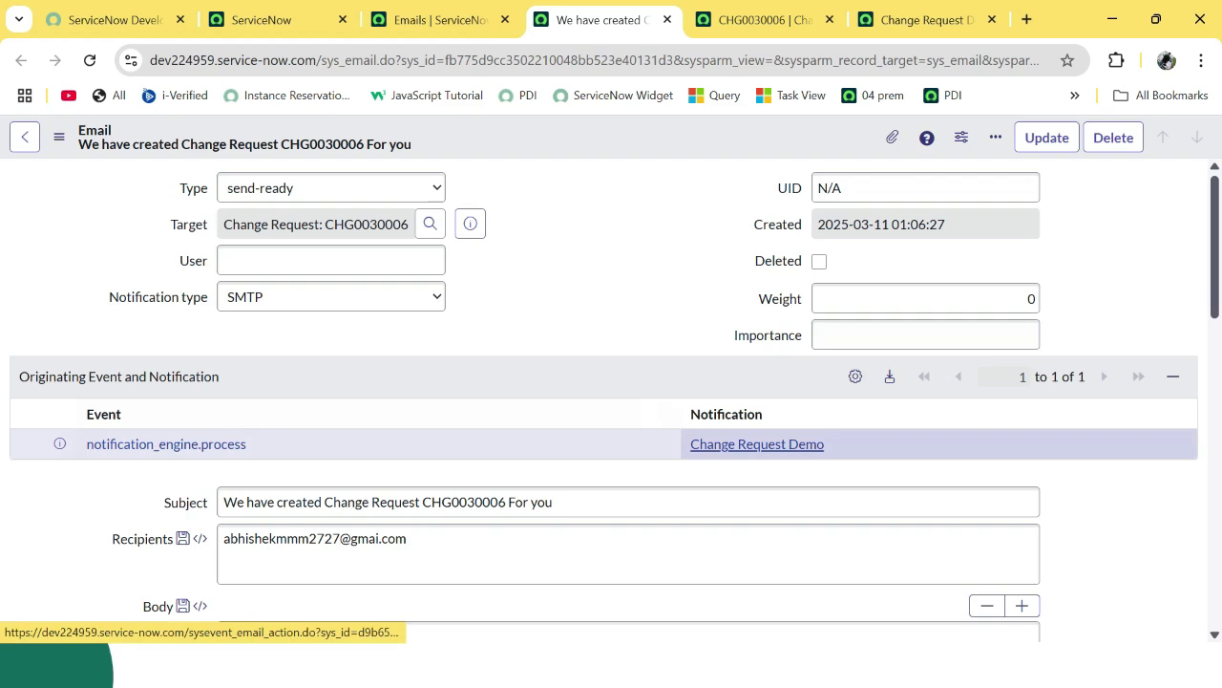
- Preview the generated email and compare its greeting name with the Requested by field of the change request
scroll(755, 444, down, 10)
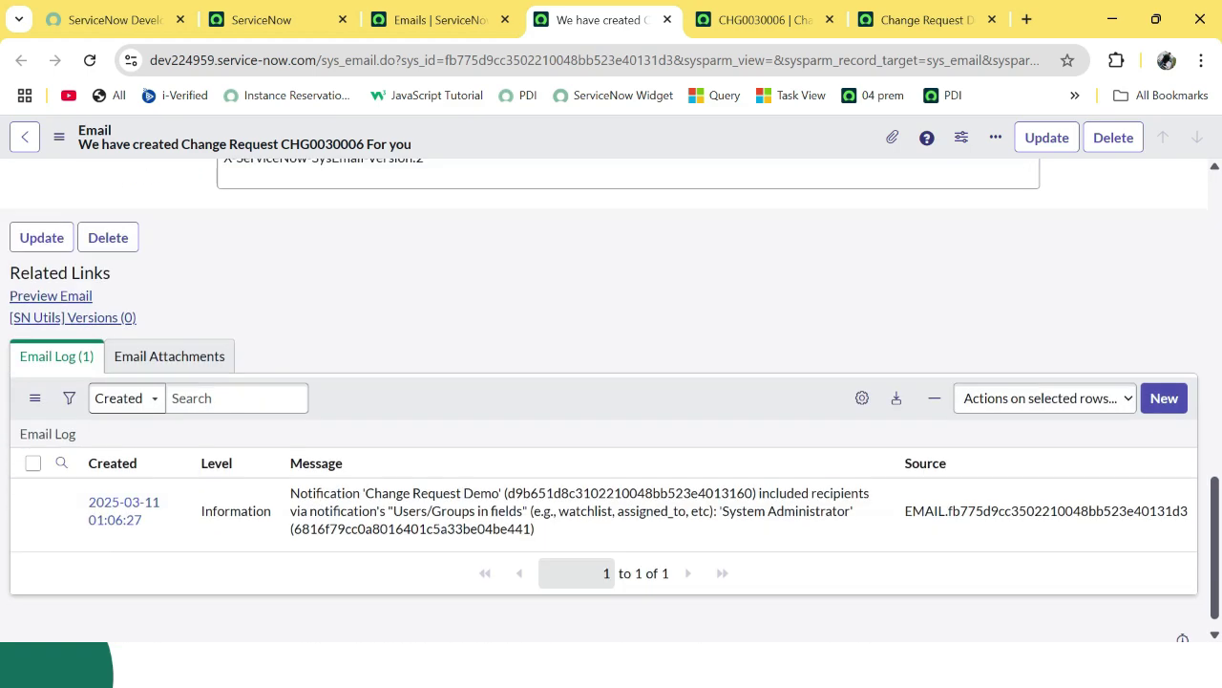
click(51, 278)
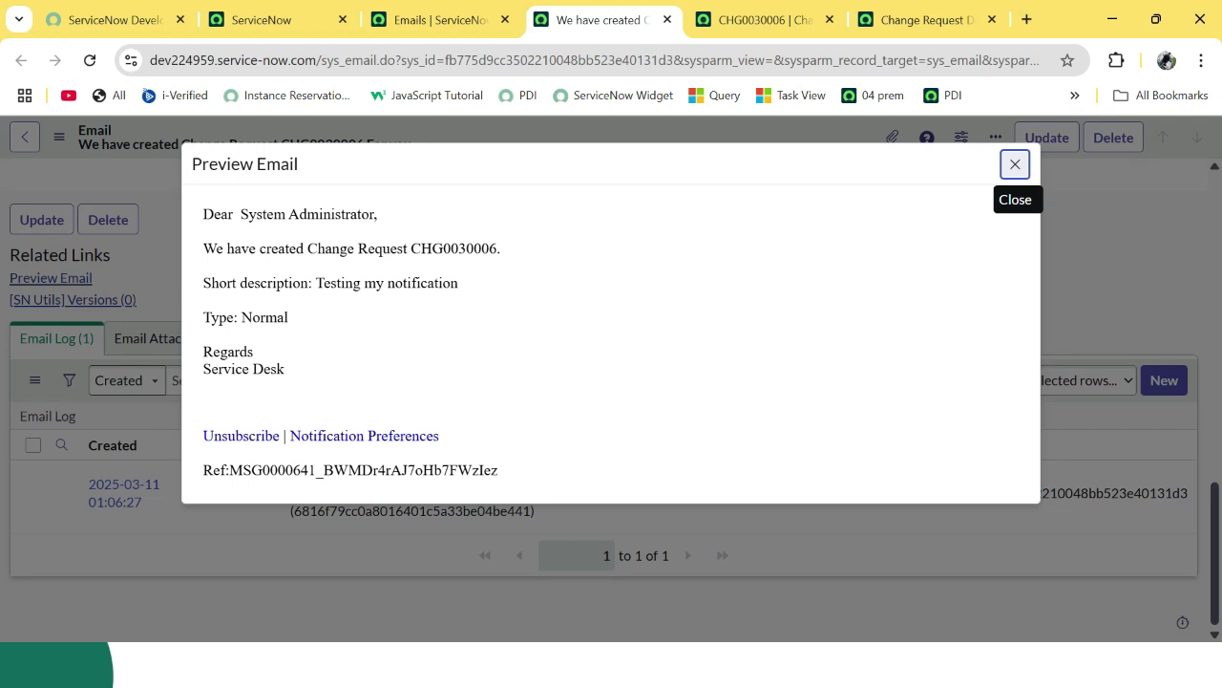
drag(241, 214, 374, 214)
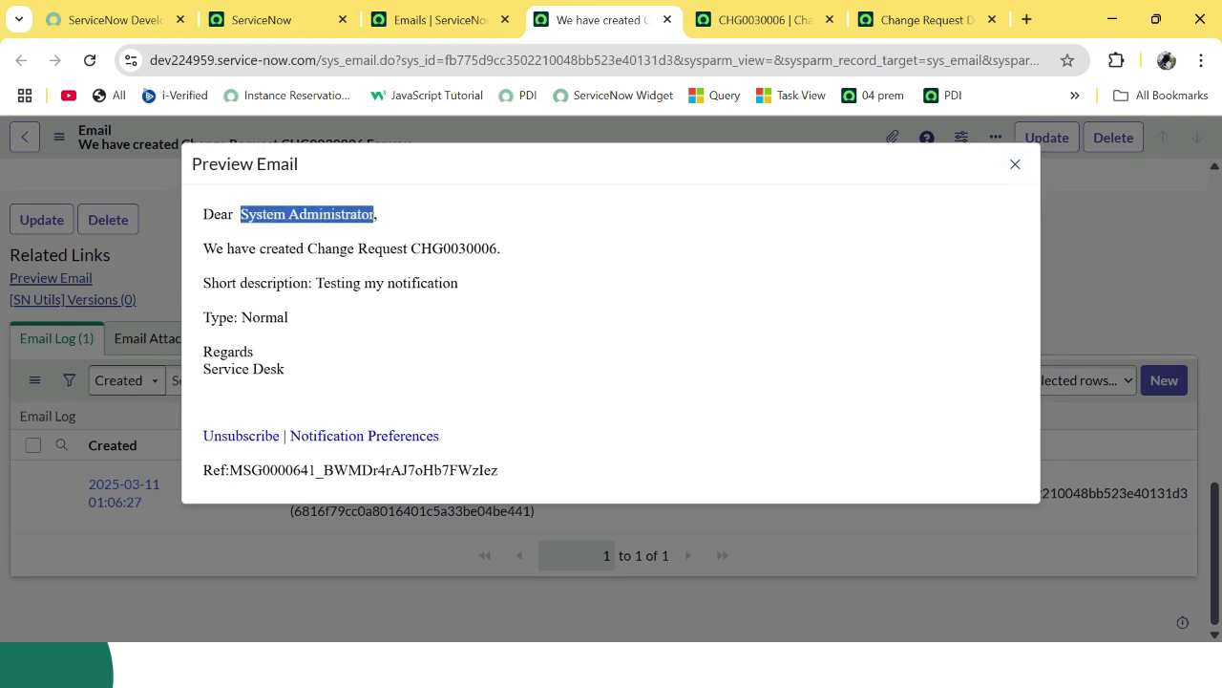
click(764, 20)
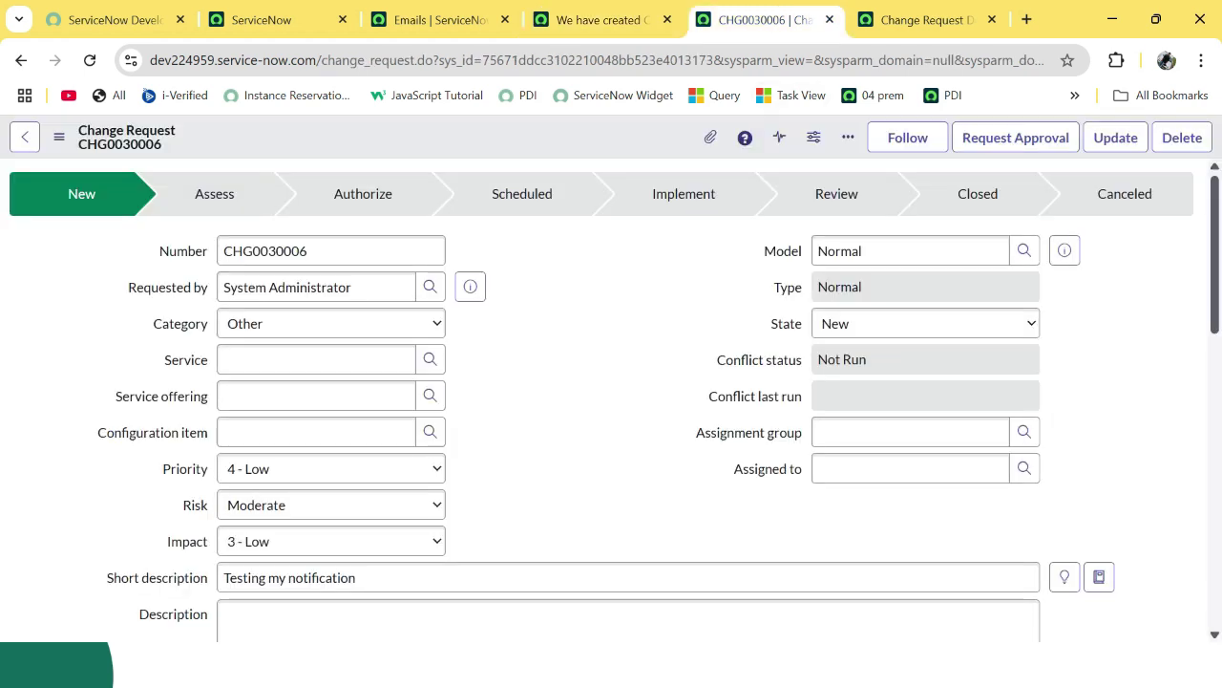
click(351, 286)
key(ctrl+a)
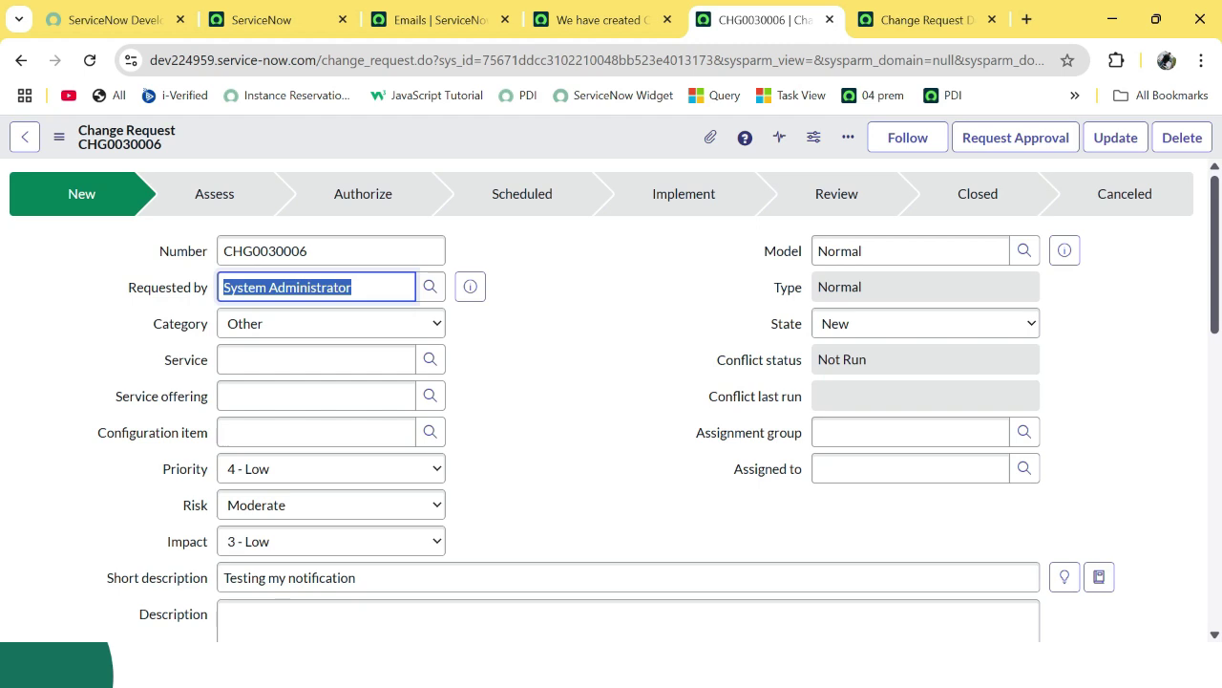
- Check the change request number, short description and reference line in the email preview, and close the preview
click(601, 19)
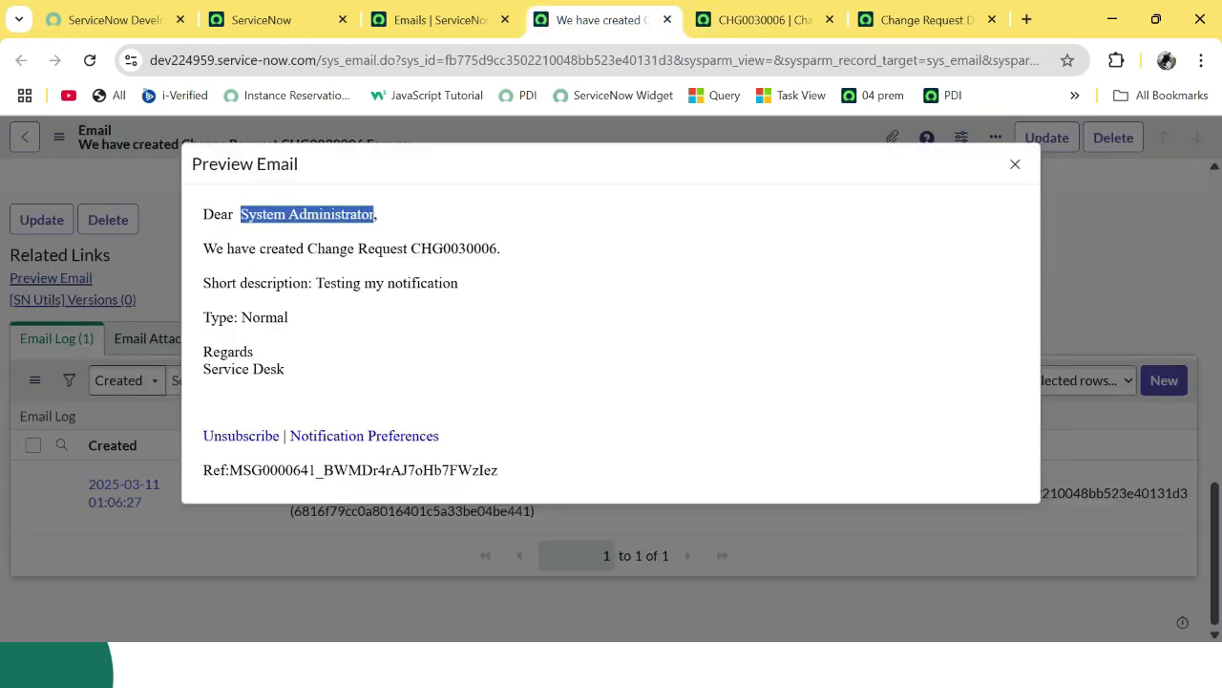
double_click(454, 248)
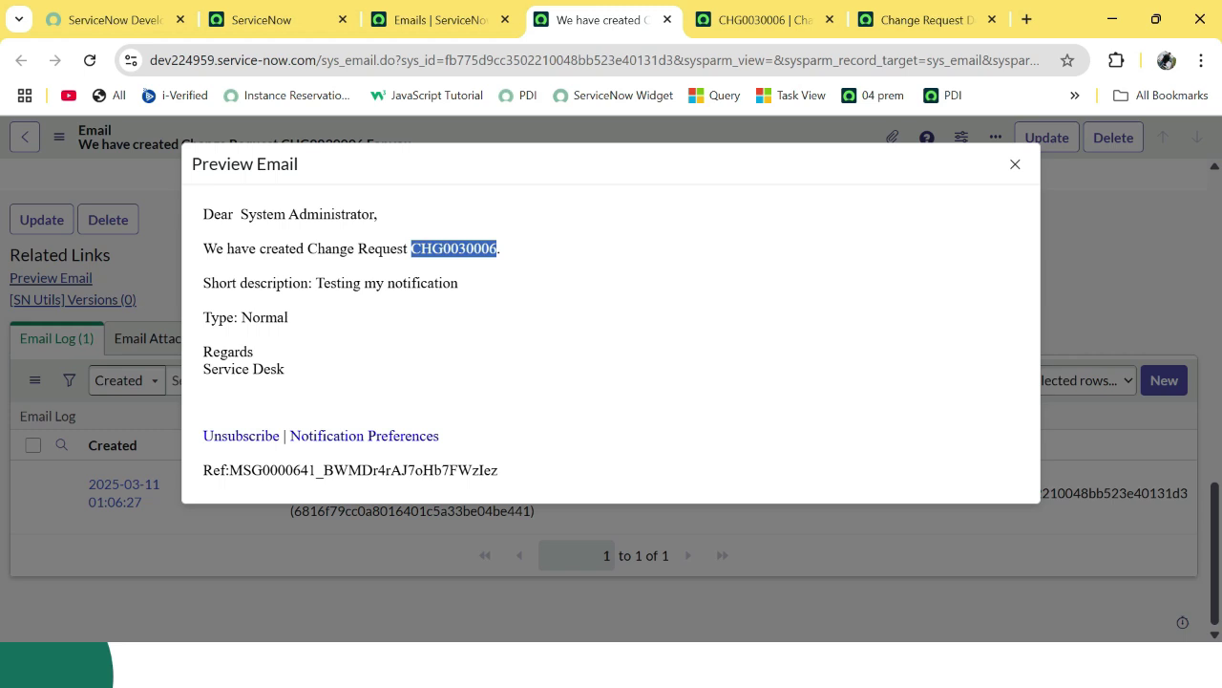
drag(316, 283, 458, 282)
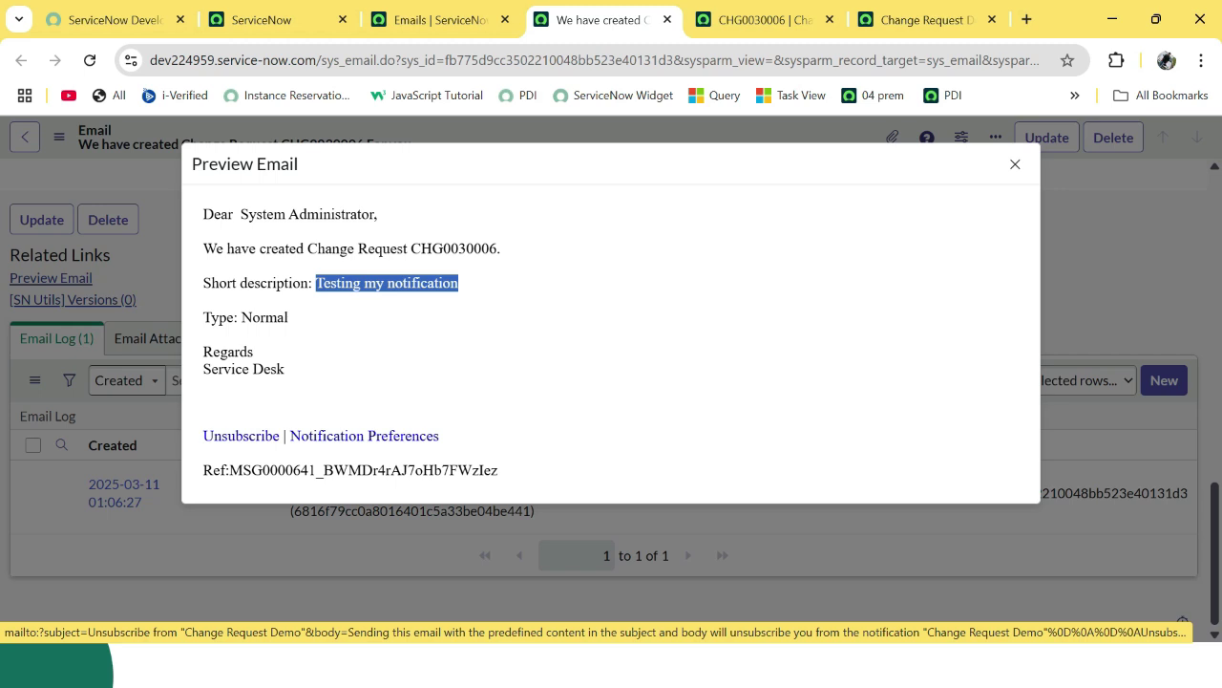
drag(499, 469, 202, 470)
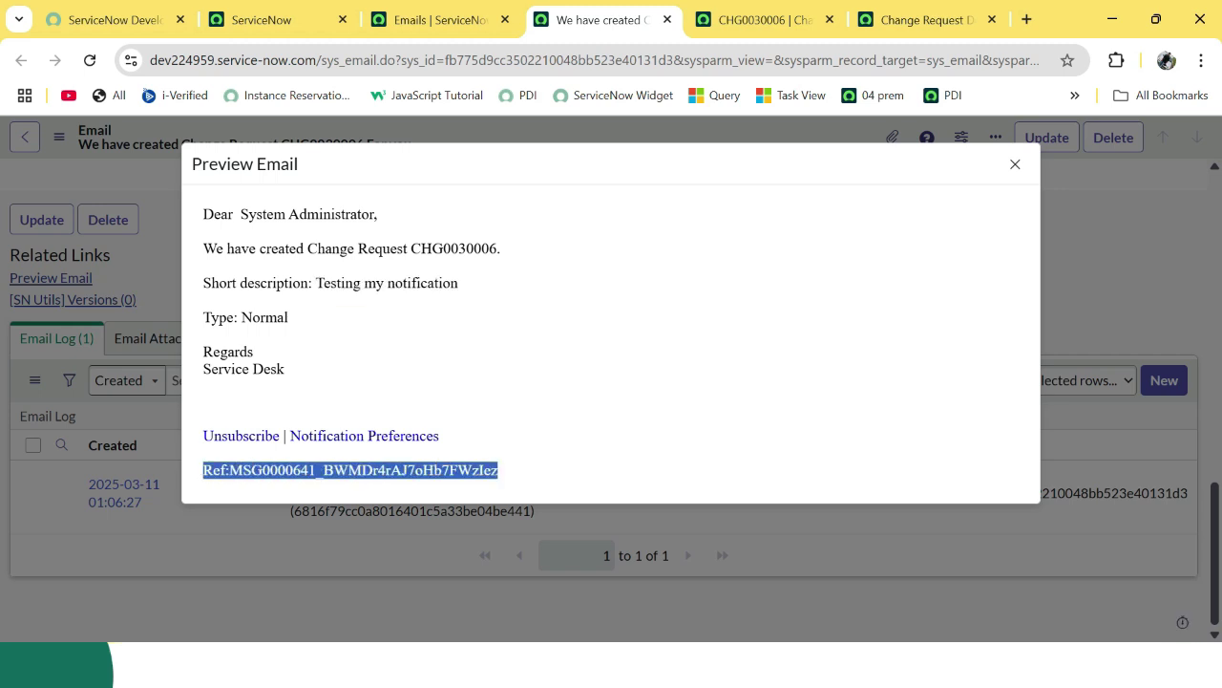
click(1015, 164)
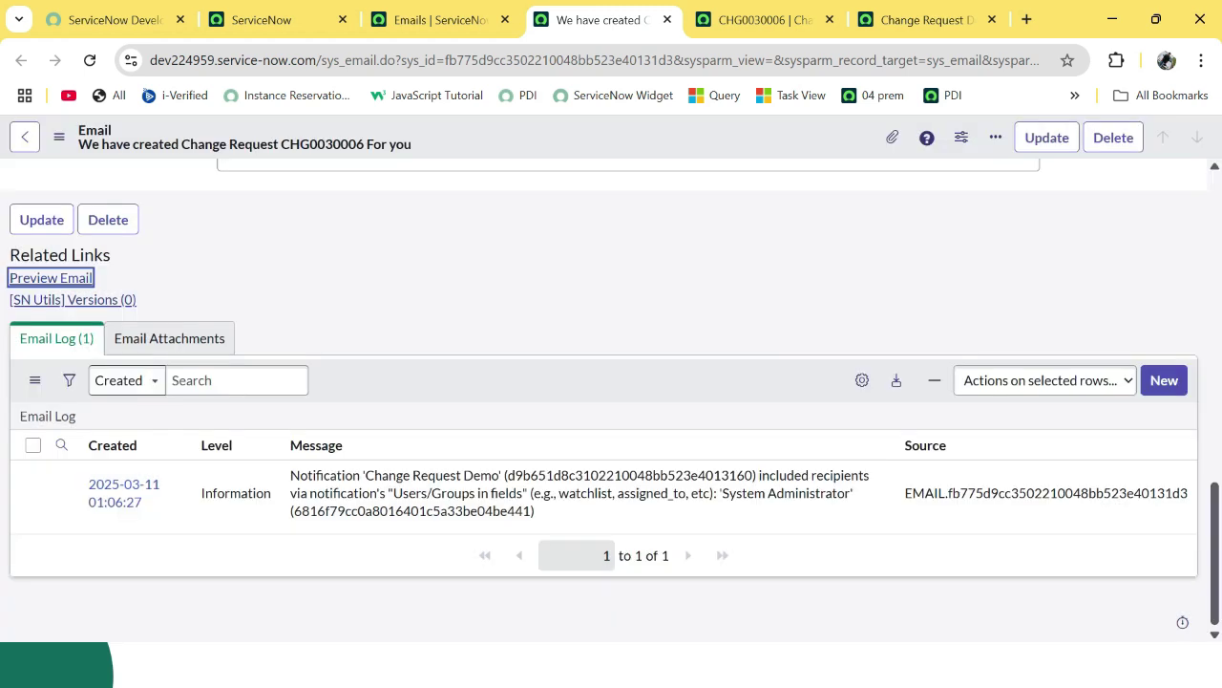
- Return to the main ServiceNow page with the application navigator
click(268, 19)
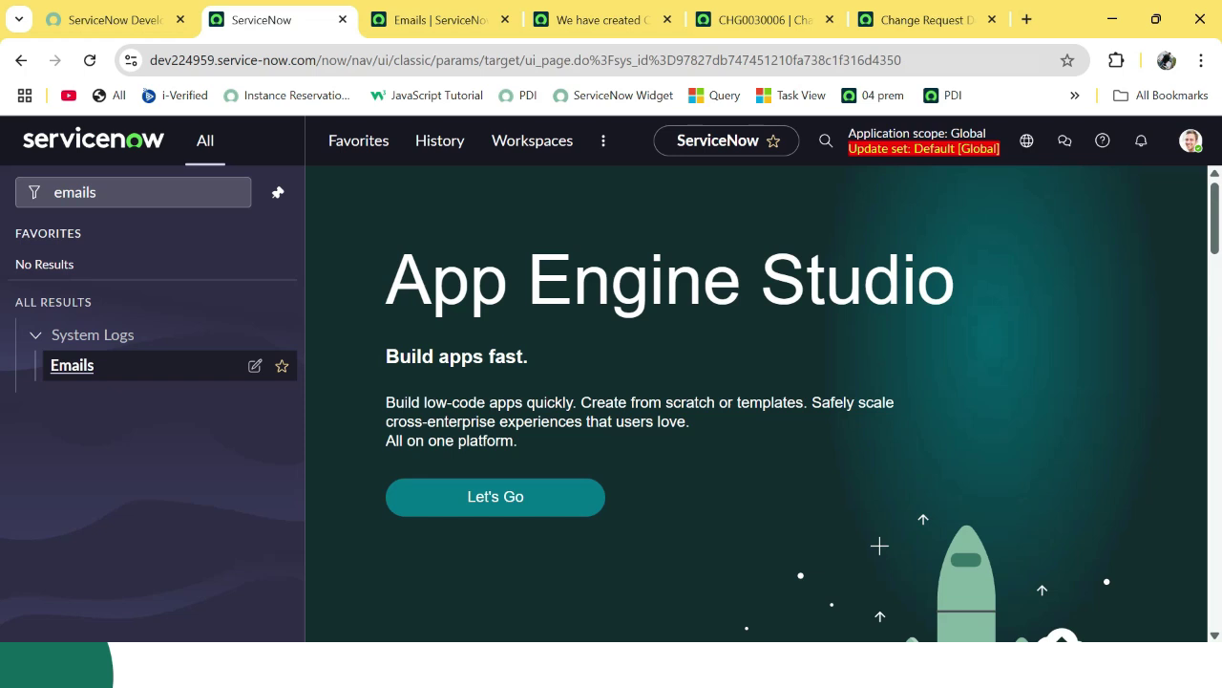